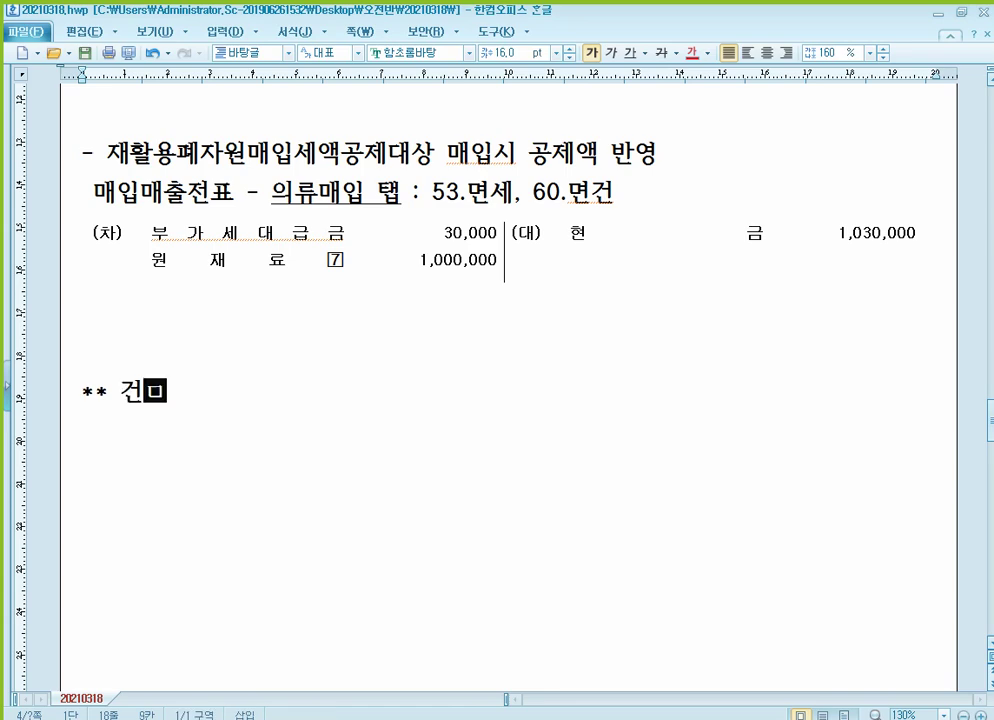
Step: Complete the new section heading as "** 건물등감가상각자산취득명세서 **"
{"action": "type", "text": "상각자산취득ㅁ"}
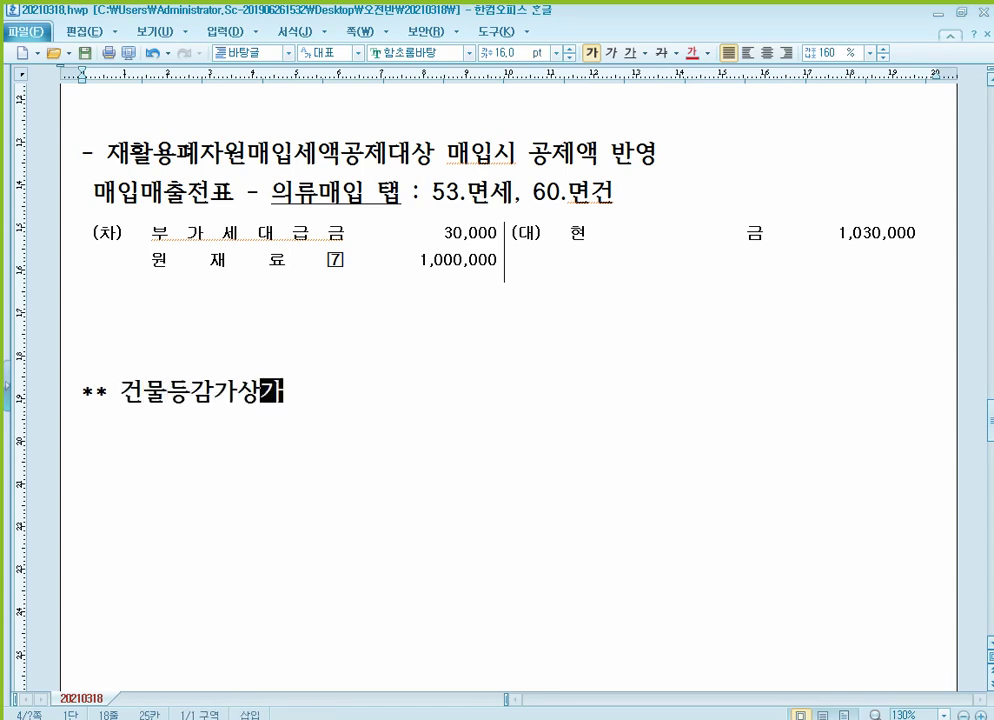
{"action": "type", "text": "명세서ㅜ"}
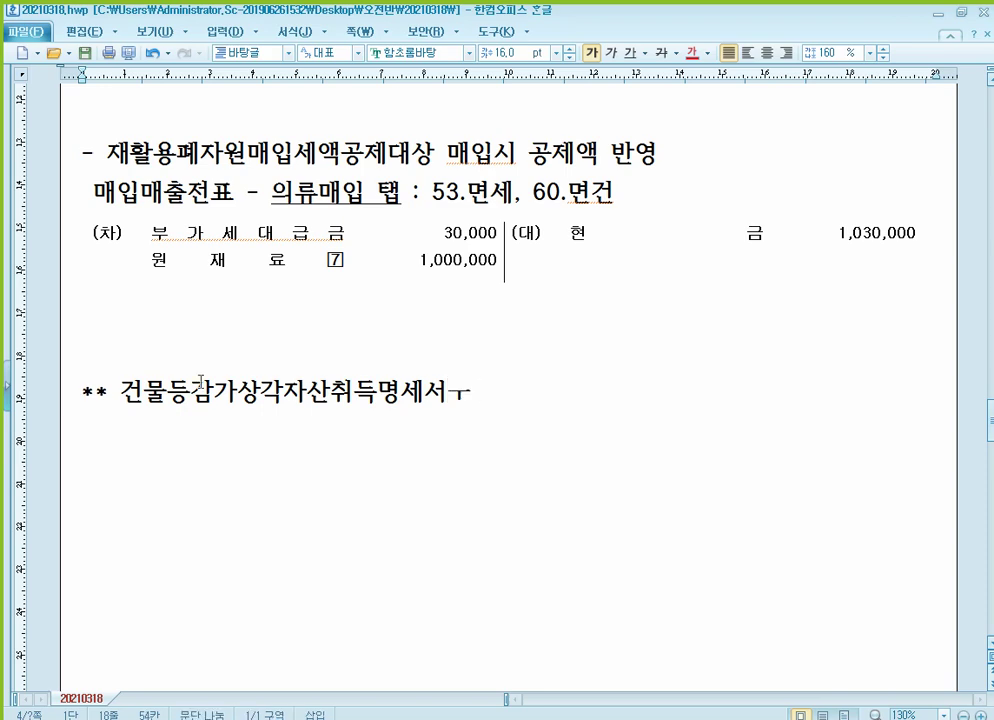
{"action": "key", "text": "BackSpace"}
{"action": "type", "text": "**"}
Step: Switch to the textbook in 알PDF and read section 7, 건물 등 감가상각자산 취득명세서, on page 443
{"action": "key", "text": "alt+Tab"}
{"action": "scroll", "coordinate": [593, 420], "scroll_direction": "down", "scroll_amount": 3}
{"action": "scroll", "coordinate": [595, 421], "scroll_direction": "up", "scroll_amount": 4}
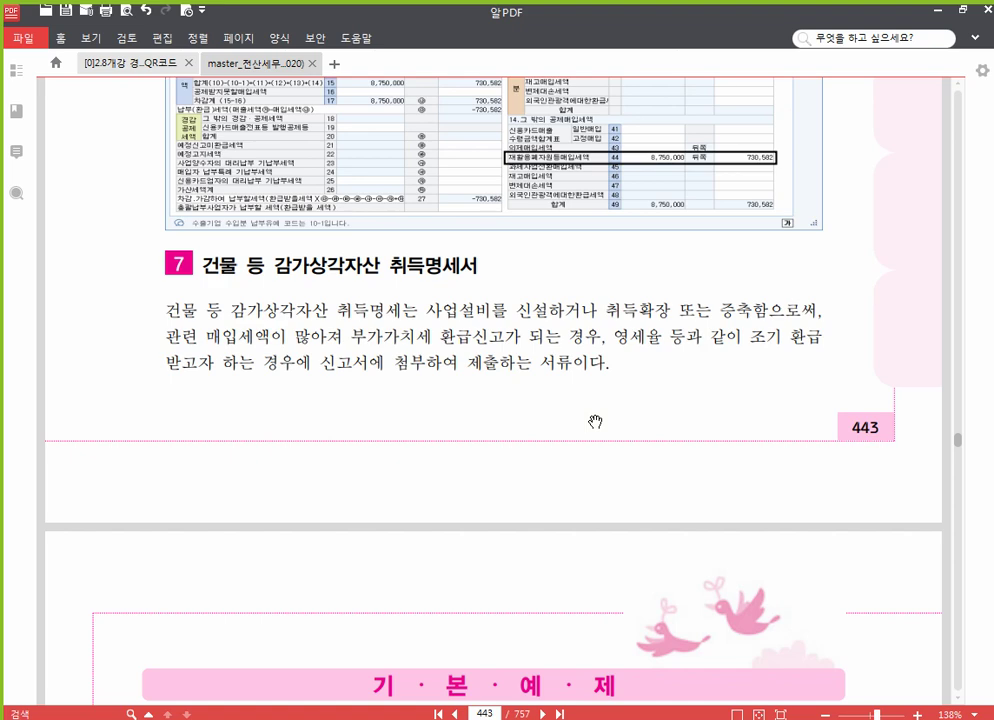
{"action": "left_click_drag", "start_coordinate": [560, 420], "coordinate": [463, 362]}
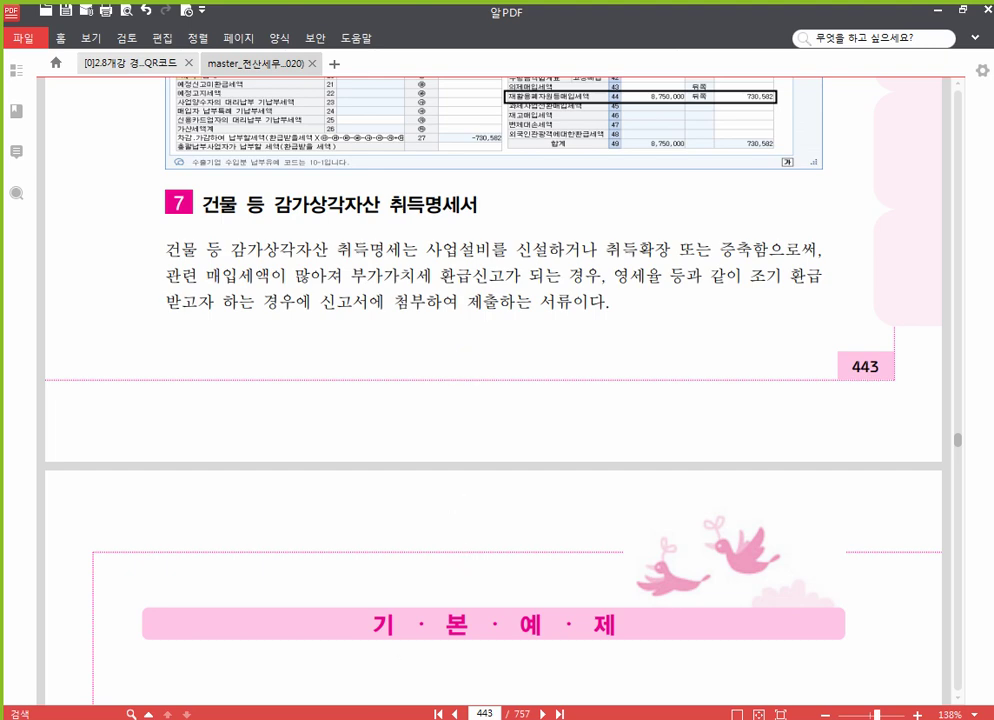
Step: Return to the 20210318.hwp document in 한글 and insert two blank lines above the 건물등감가상각자산취득명세서 heading
{"action": "left_click", "coordinate": [385, 718]}
{"action": "scroll", "coordinate": [345, 600], "scroll_direction": "down", "scroll_amount": 1}
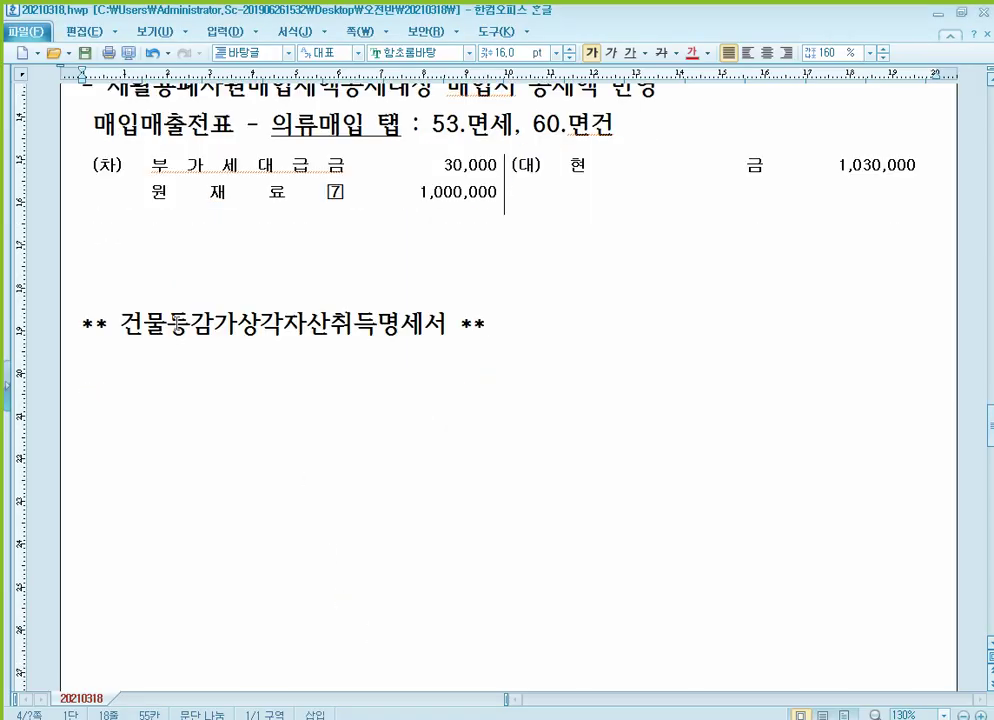
{"action": "left_click", "coordinate": [145, 438]}
{"action": "scroll", "coordinate": [146, 466], "scroll_direction": "down", "scroll_amount": 1}
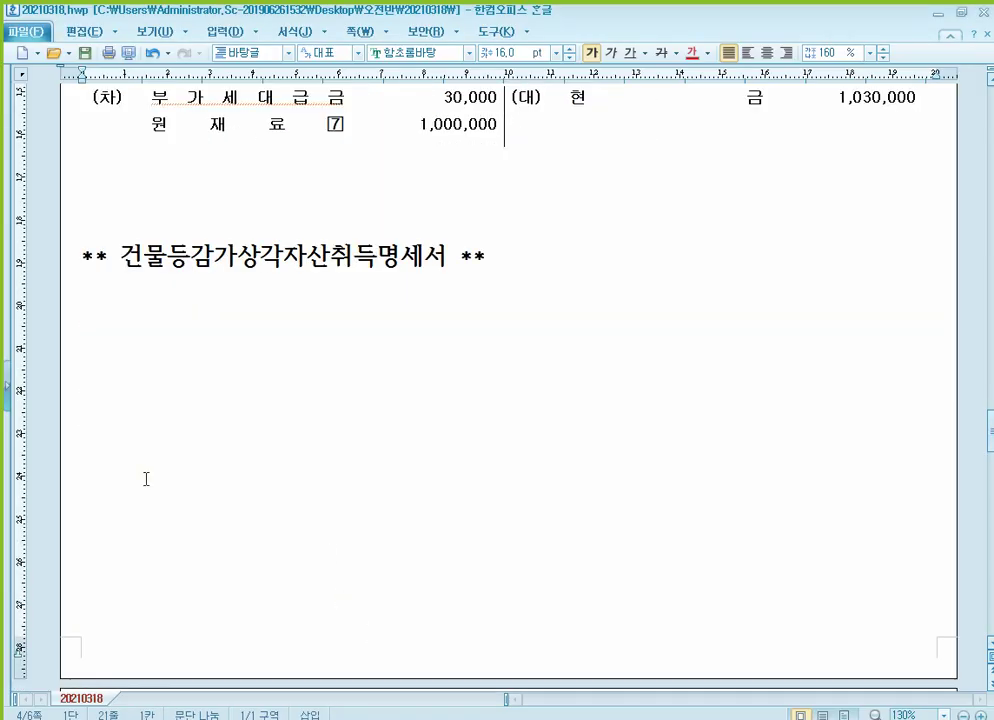
{"action": "left_click", "coordinate": [121, 303]}
{"action": "key", "text": "Up"}
{"action": "key", "text": "Up"}
{"action": "key", "text": "Return"}
{"action": "key", "text": "Up"}
{"action": "key", "text": "Return"}
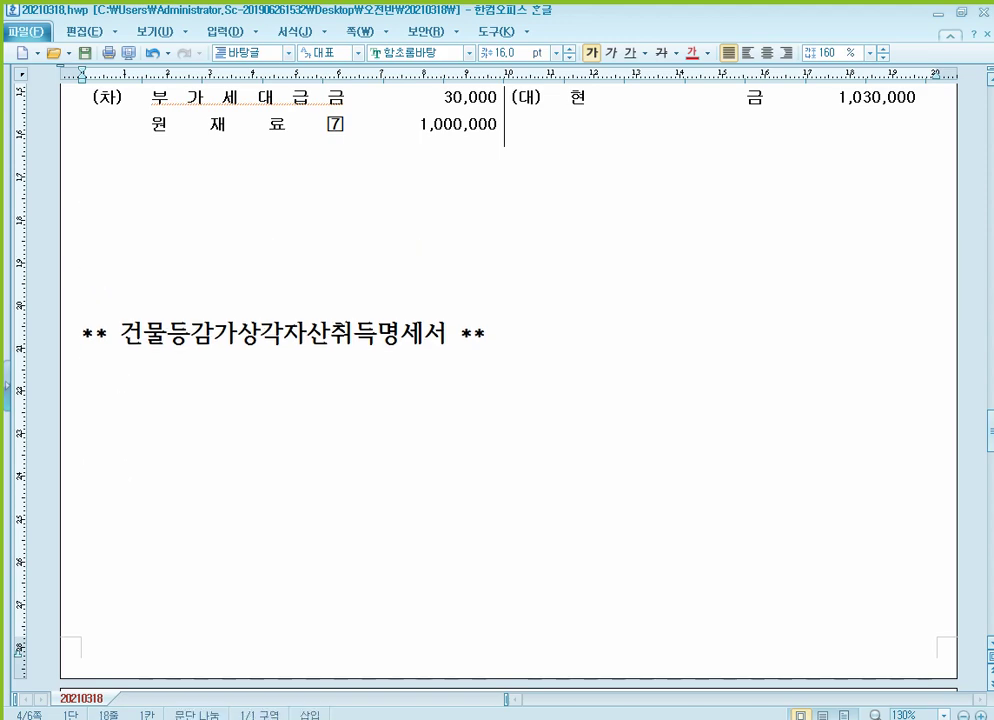
Step: Write the note label "[참고]" in the space above the heading, followed by a line reading "부가가치세 조기환급"
{"action": "key", "text": "Up"}
{"action": "type", "text": "[참"}
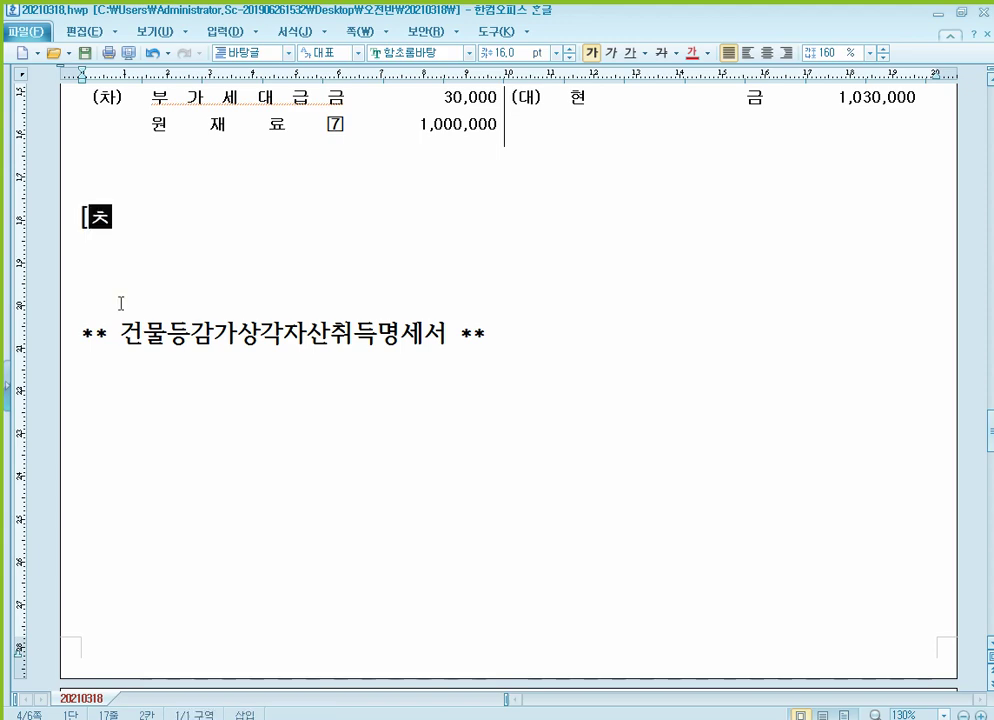
{"action": "type", "text": "고]"}
{"action": "key", "text": "Return"}
{"action": "type", "text": "부"}
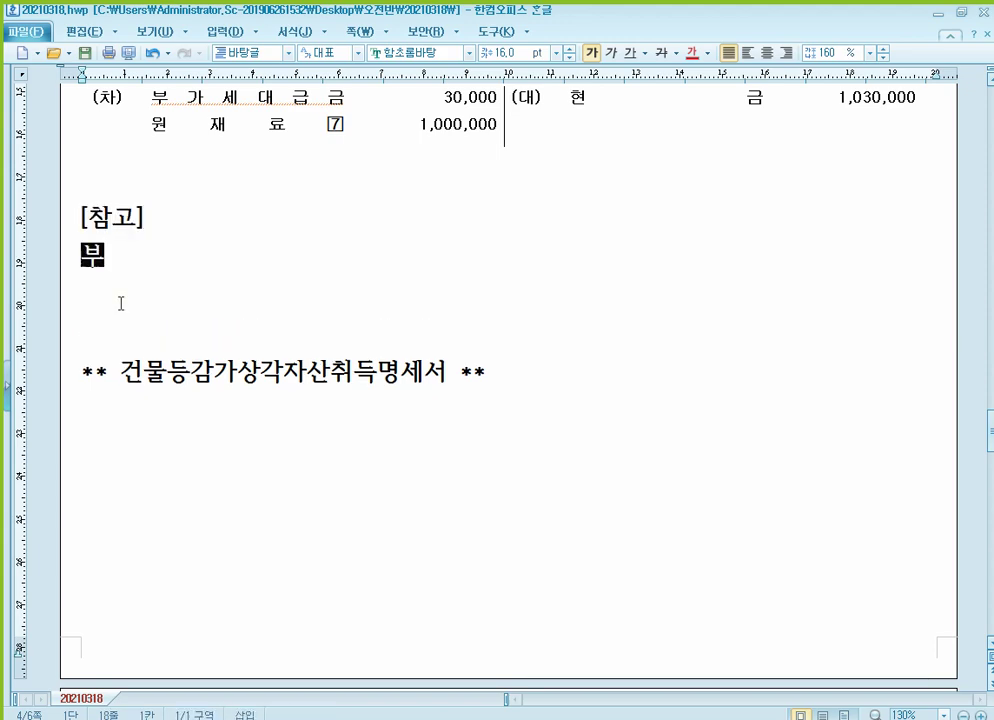
{"action": "type", "text": "가가치세 조기"}
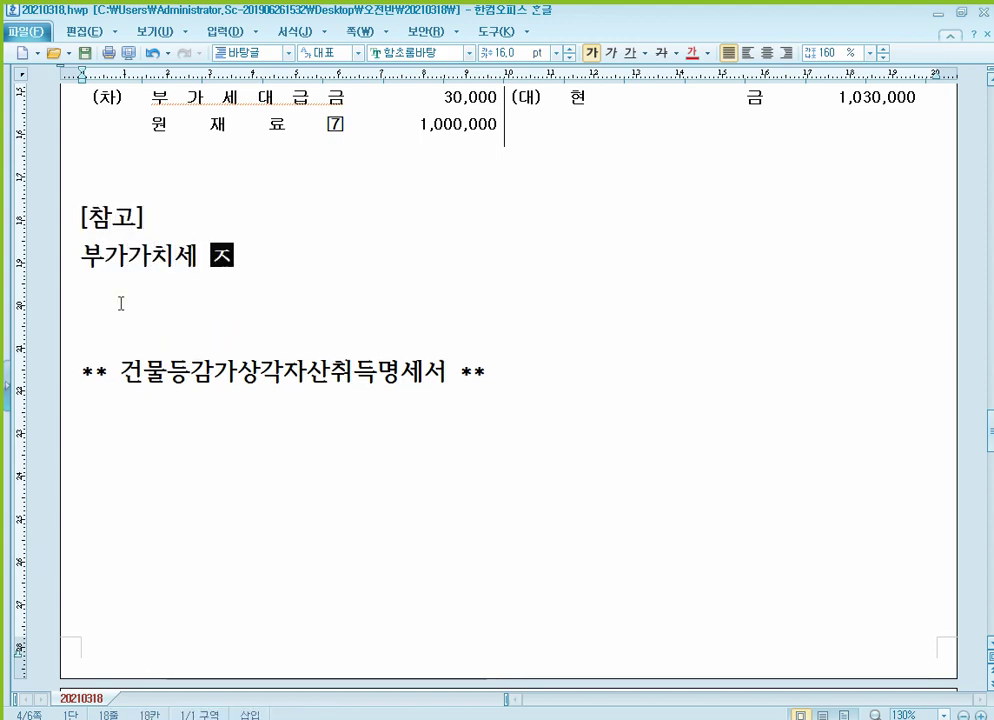
{"action": "type", "text": "횐그"}
{"action": "key", "text": "BackSpace"}
{"action": "key", "text": "BackSpace"}
{"action": "key", "text": "BackSpace"}
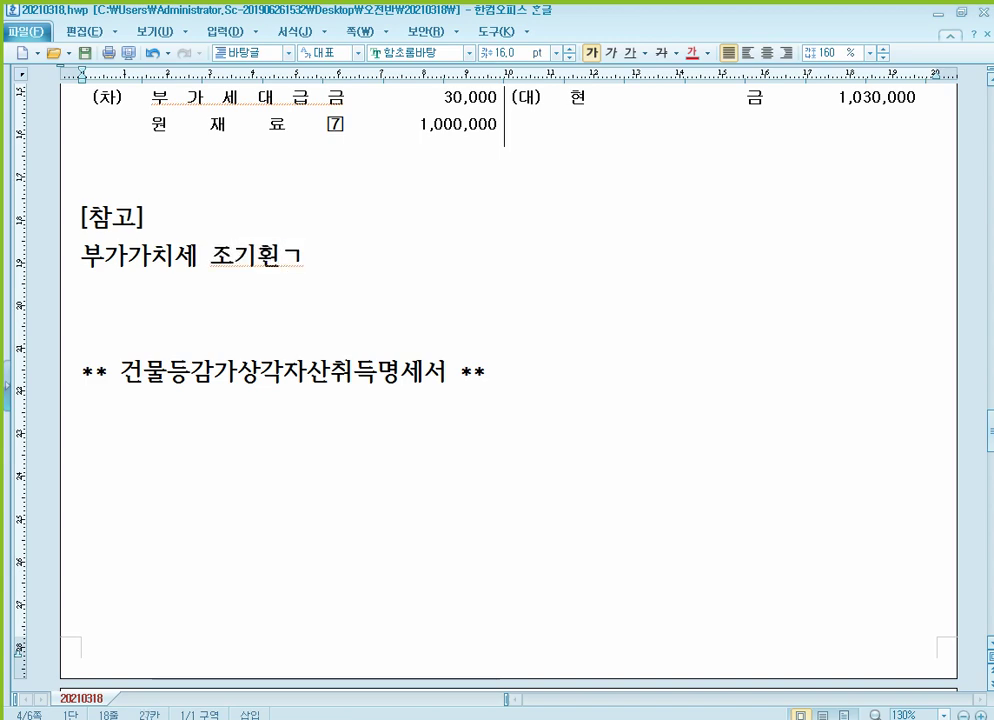
{"action": "type", "text": "ㅎ환급"}
Step: Insert a line above 부가가치세 조기환급 reading "부가가치세 정기환급 : 부가가치세 신고일로부터 30일 이내 환급"
{"action": "left_click", "coordinate": [121, 303]}
{"action": "key", "text": "Return"}
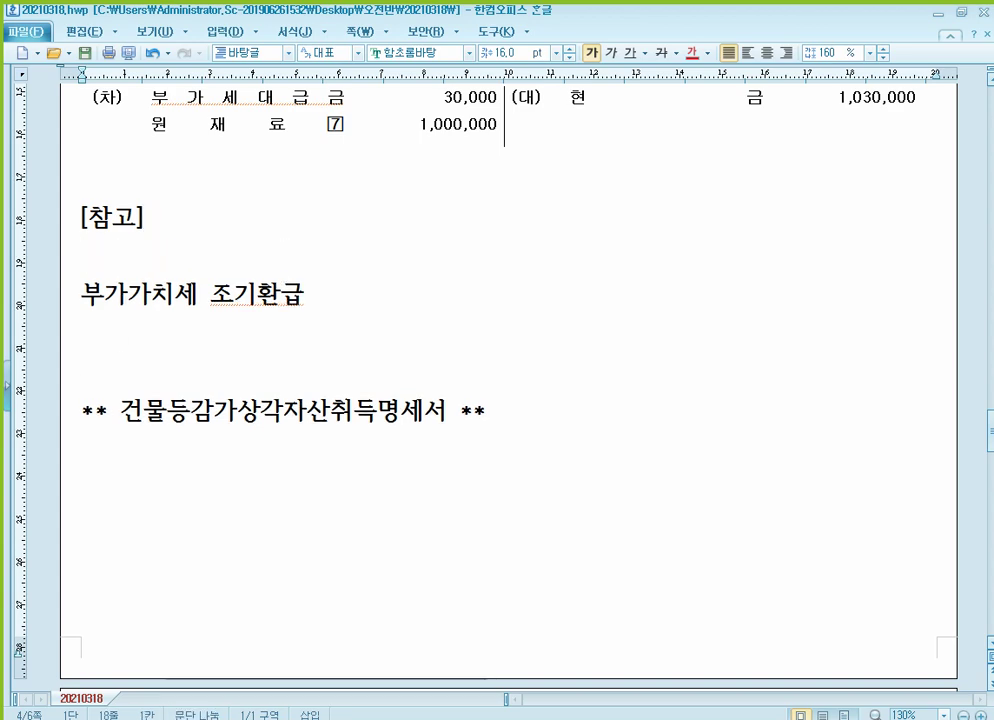
{"action": "type", "text": "부가가치세 저"}
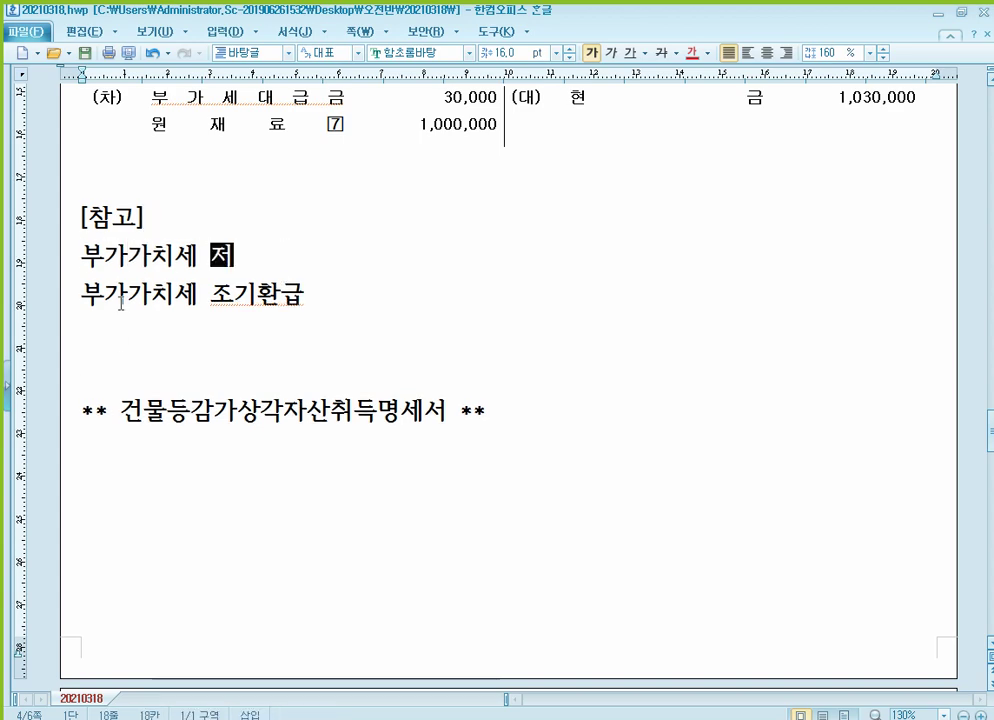
{"action": "type", "text": "ㅇ기환급 :"}
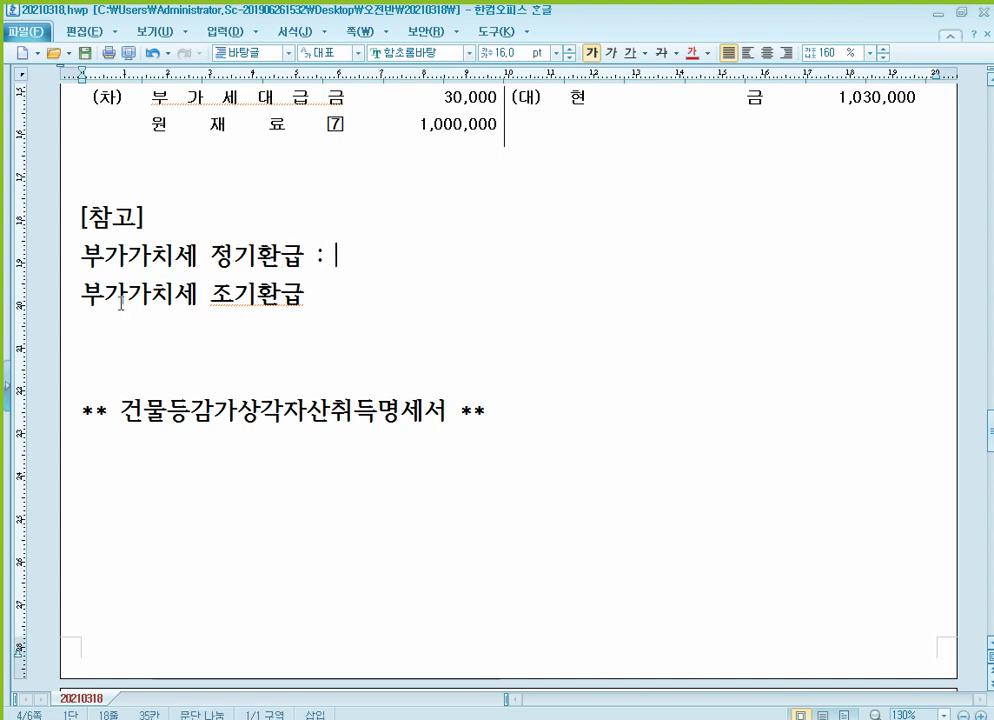
{"action": "type", "text": " 부가가치"}
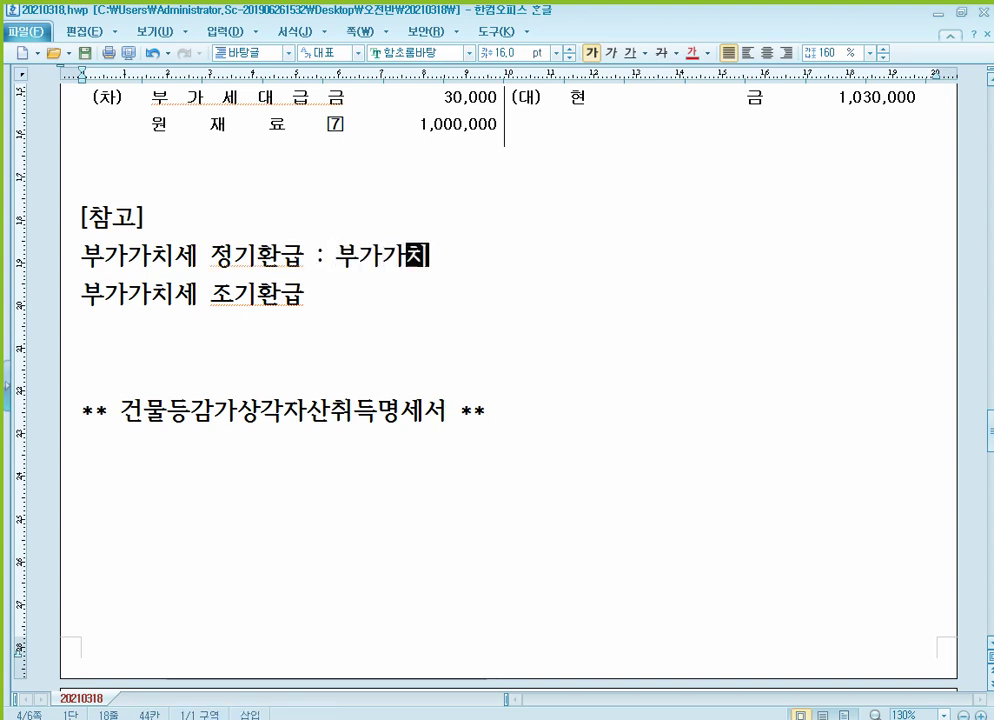
{"action": "type", "text": "세 신고이"}
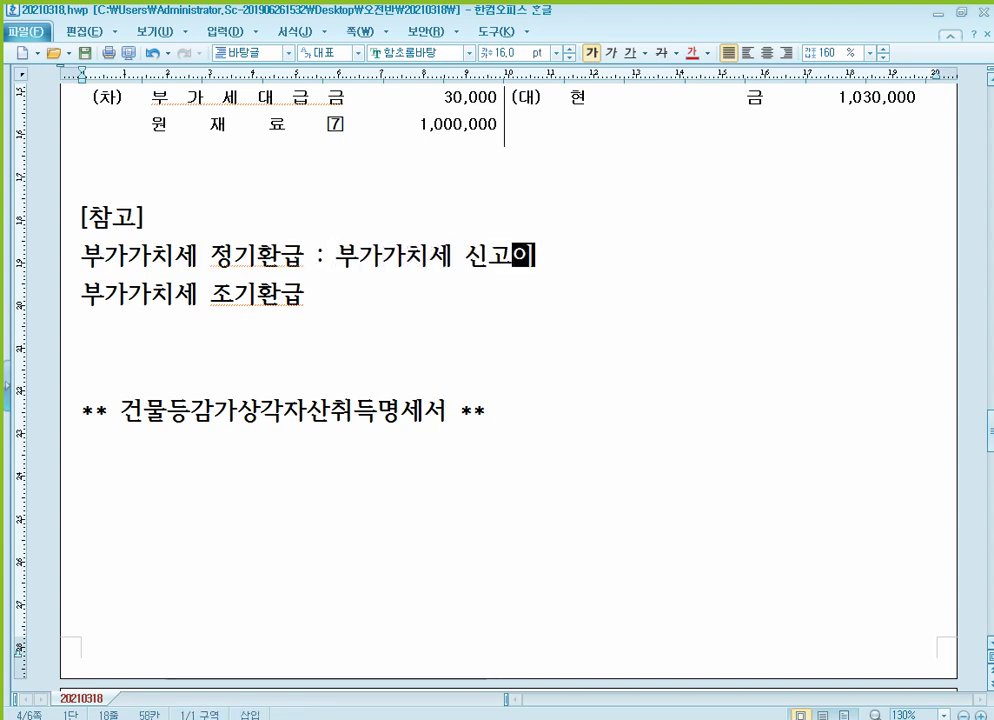
{"action": "type", "text": "ㄹ로부터 30"}
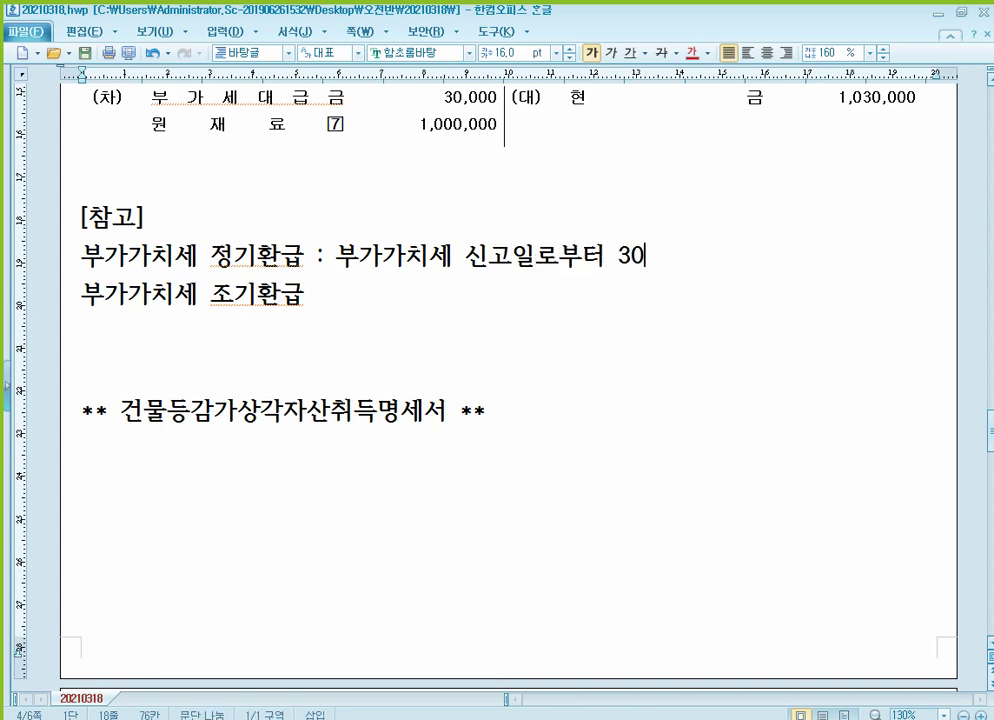
{"action": "type", "text": "일 이내 환그"}
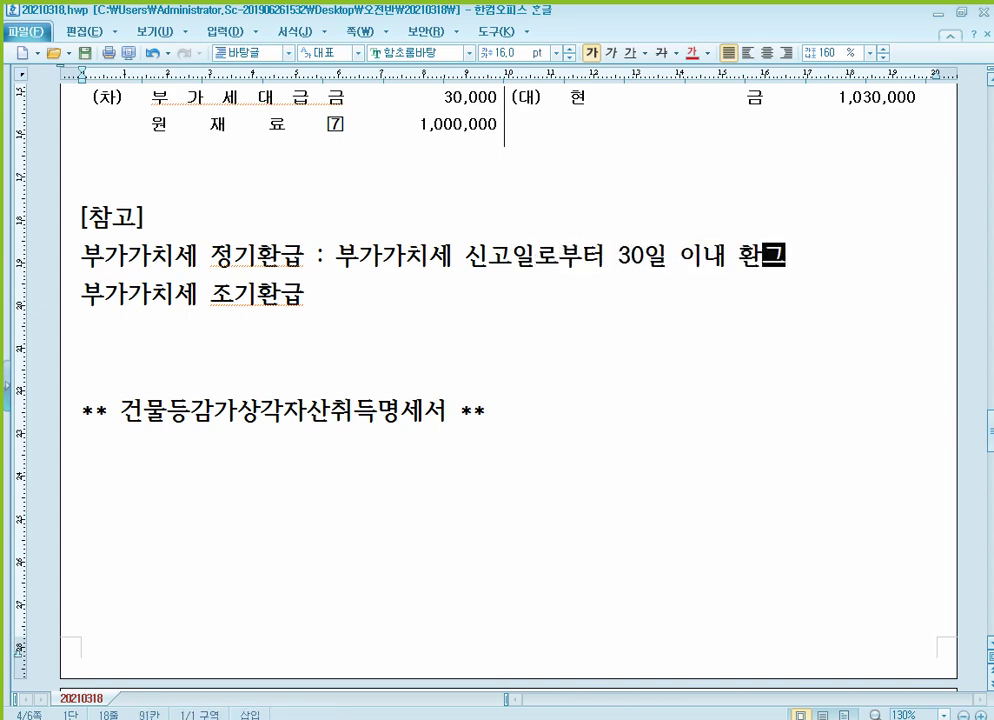
{"action": "type", "text": "ㅂ"}
Step: Add a blank line before the 조기환급 line and complete that line with ":부가가치세 신고일로부터 15일 이내 환급"
{"action": "key", "text": "Down"}
{"action": "key", "text": "Home"}
{"action": "key", "text": "Return"}
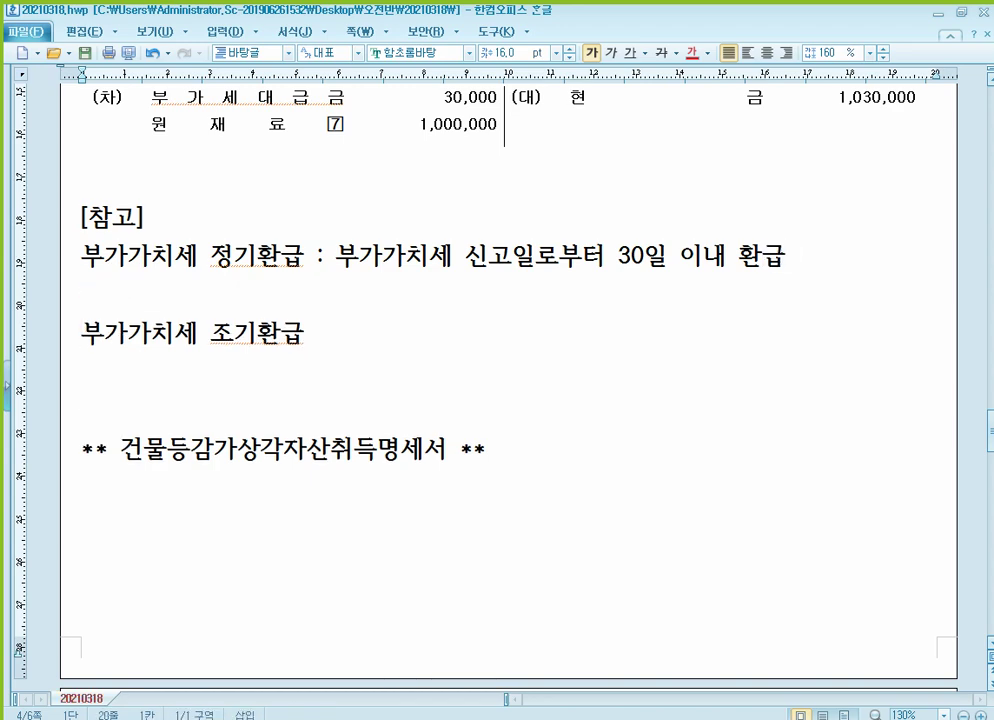
{"action": "key", "text": "End"}
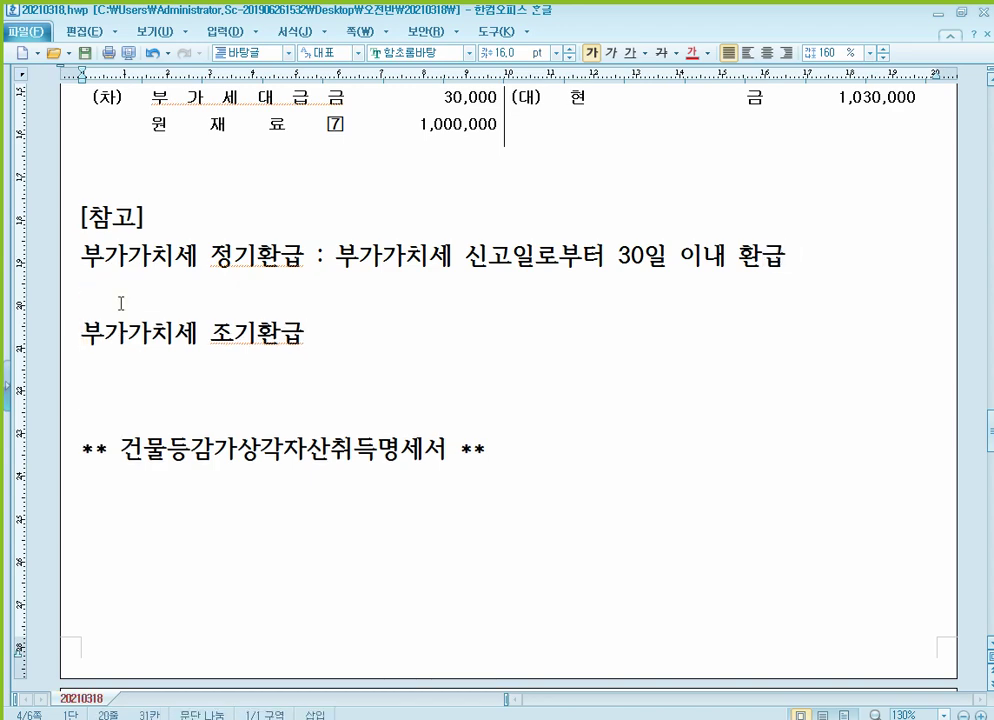
{"action": "type", "text": ":"}
{"action": "type", "text": "부가가치세"}
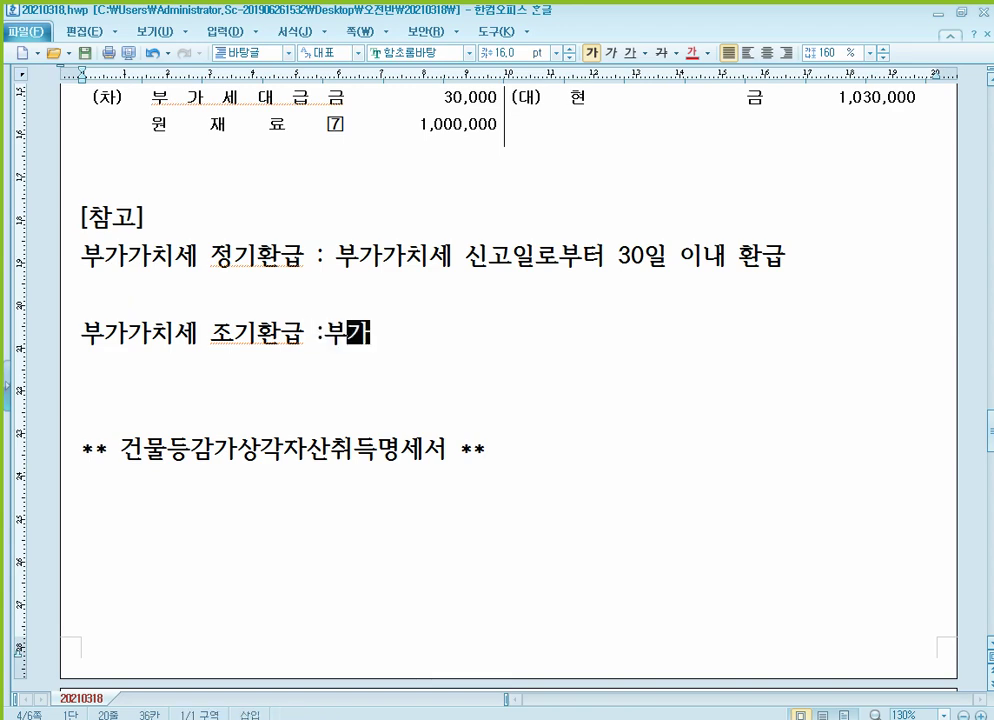
{"action": "type", "text": " 신고일로부터 "}
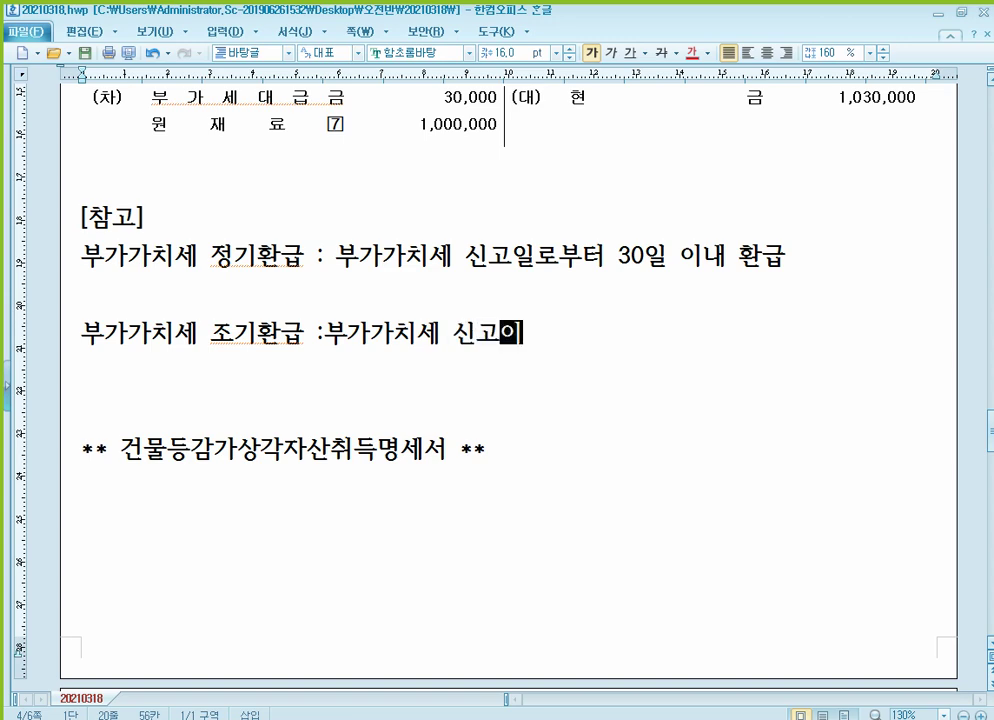
{"action": "type", "text": "15일 이내 환"}
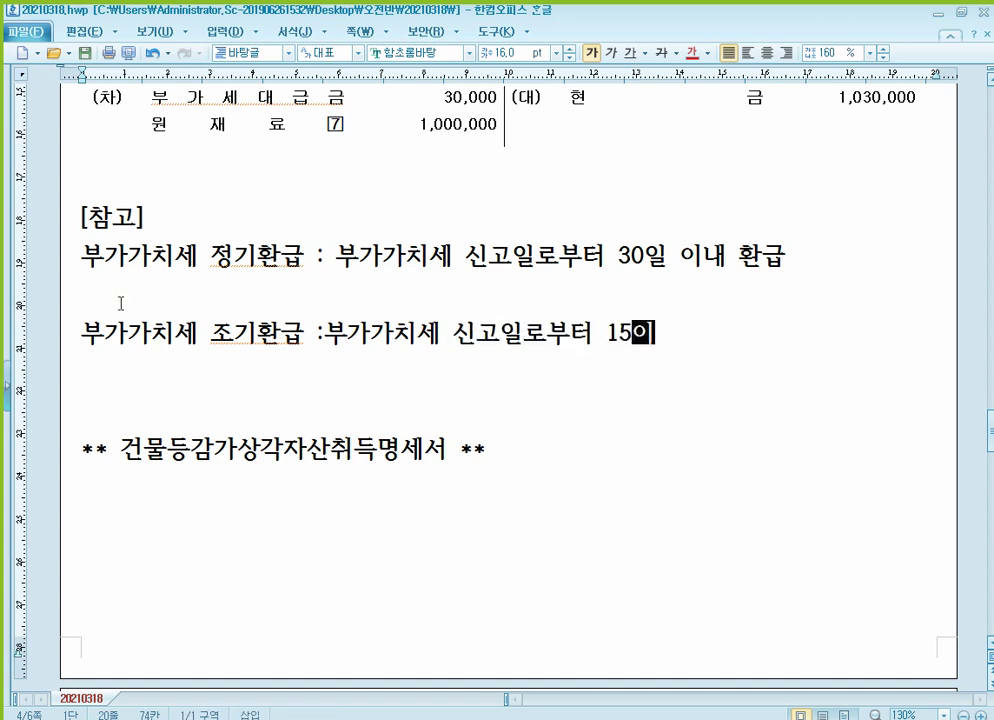
{"action": "type", "text": "급"}
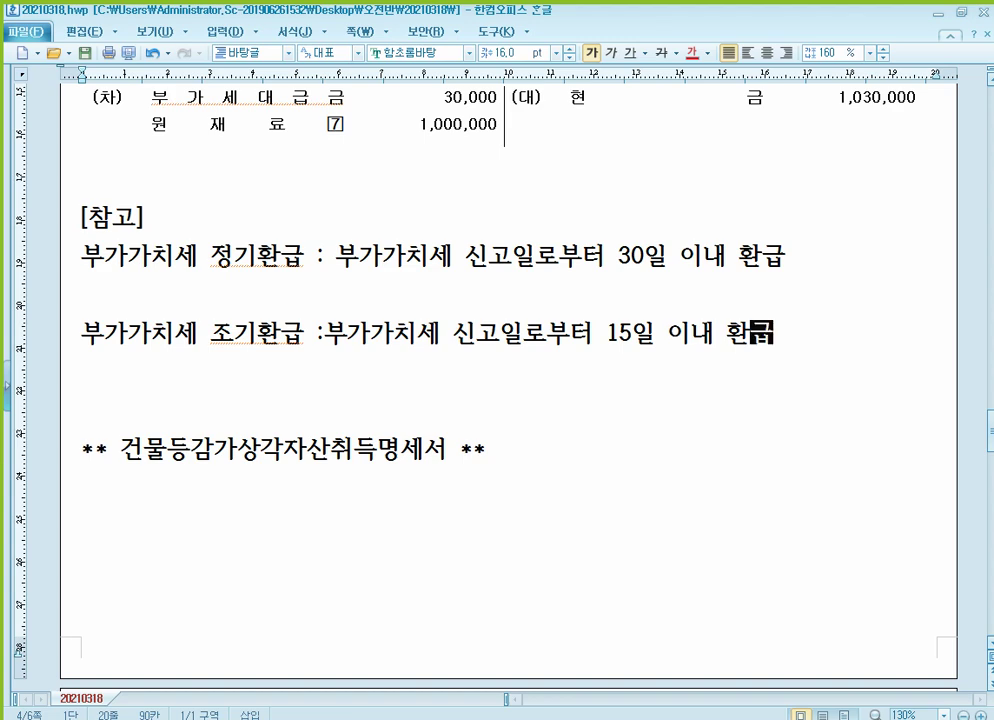
Step: Underline "부가가치세 신고일" in the 정기환급 line and write "확정신고" centred beneath the underlined text
{"action": "key", "text": "Up"}
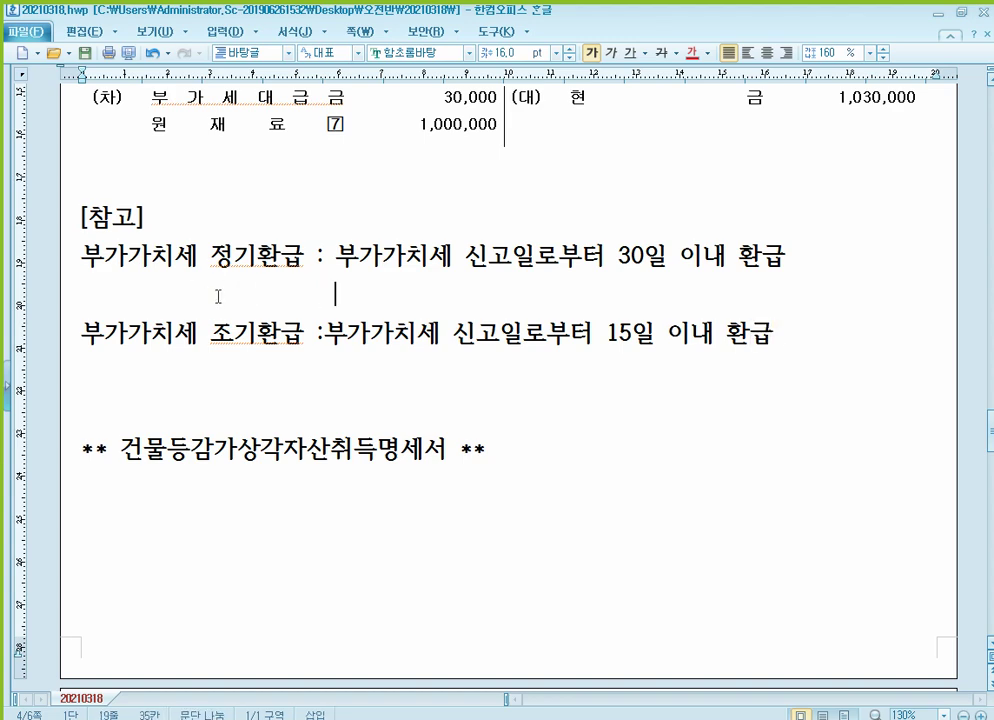
{"action": "left_click_drag", "start_coordinate": [337, 256], "coordinate": [533, 245]}
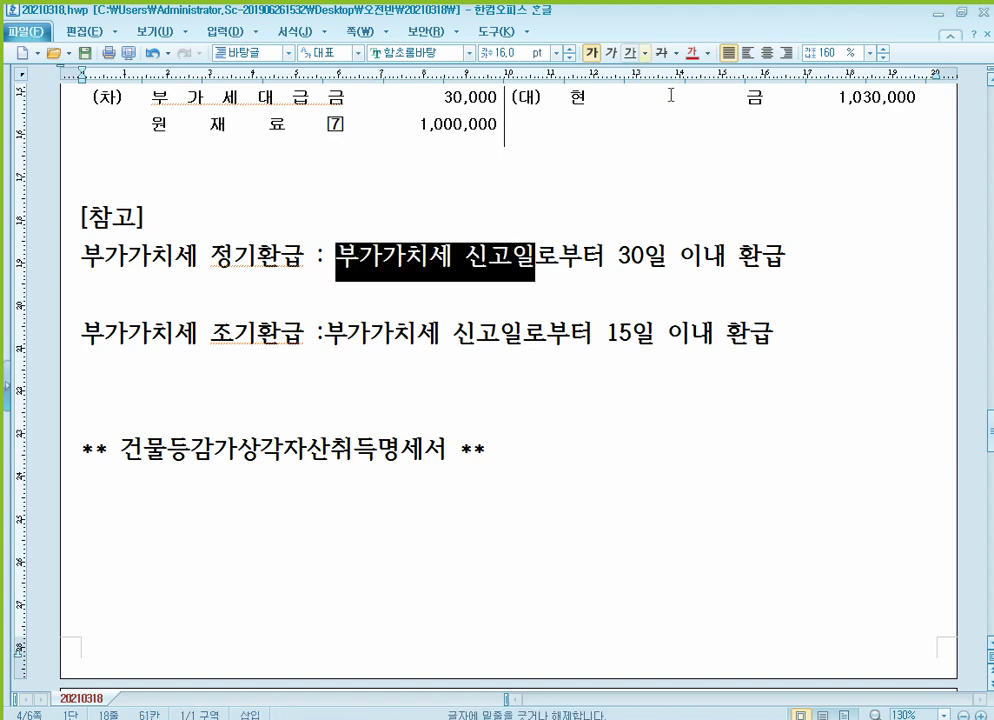
{"action": "key", "text": "ctrl+u"}
{"action": "left_click", "coordinate": [447, 303]}
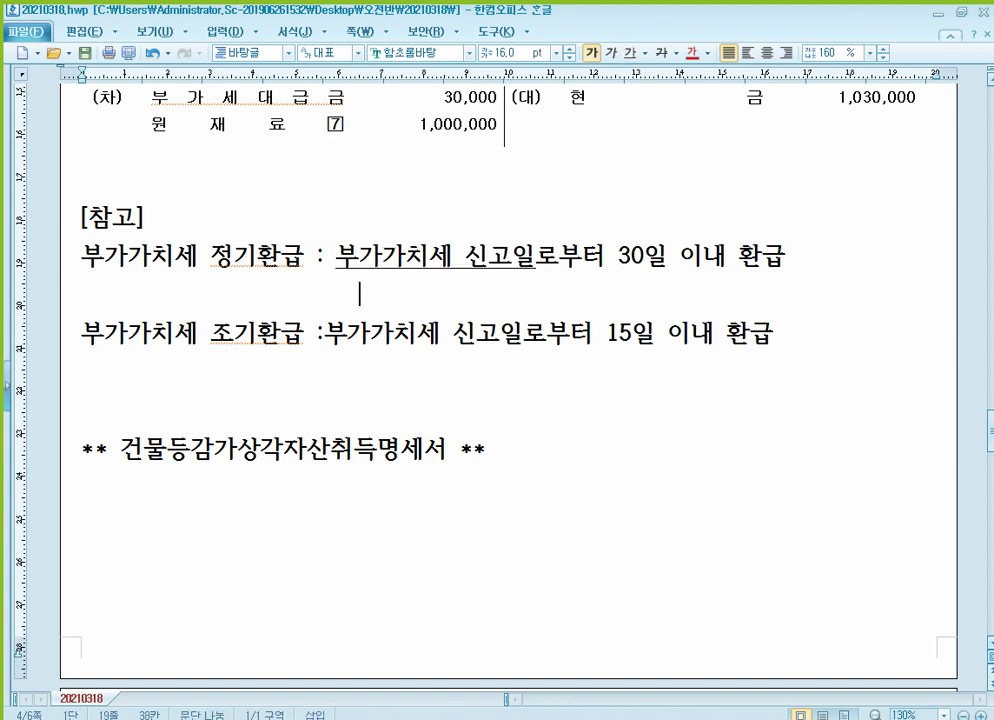
{"action": "type", "text": "확정신고"}
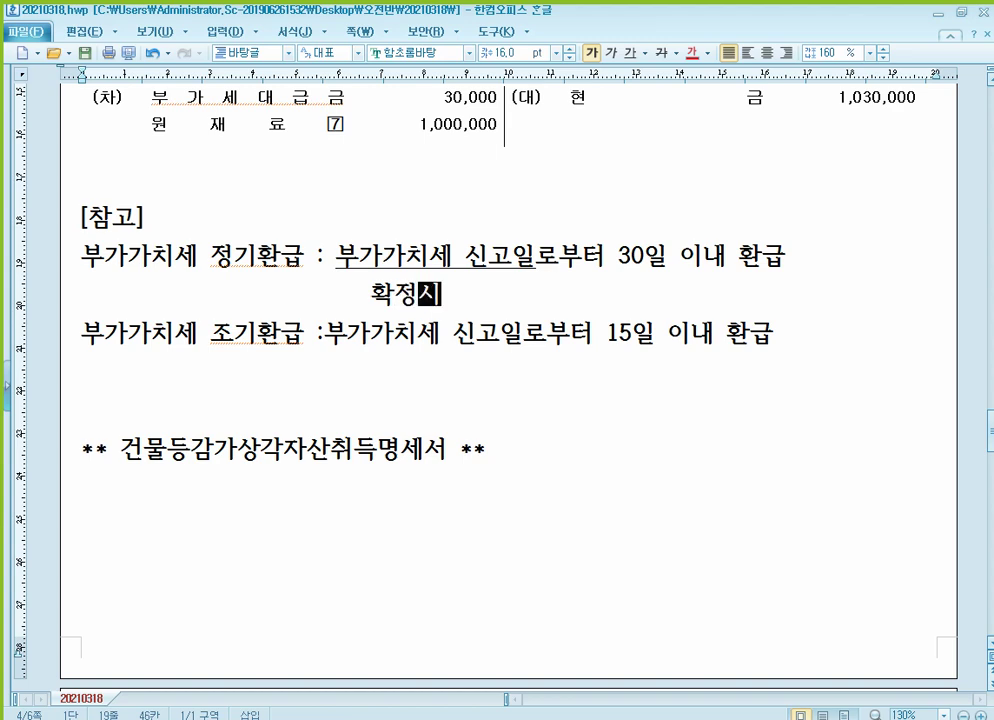
{"action": "key", "text": "Home"}
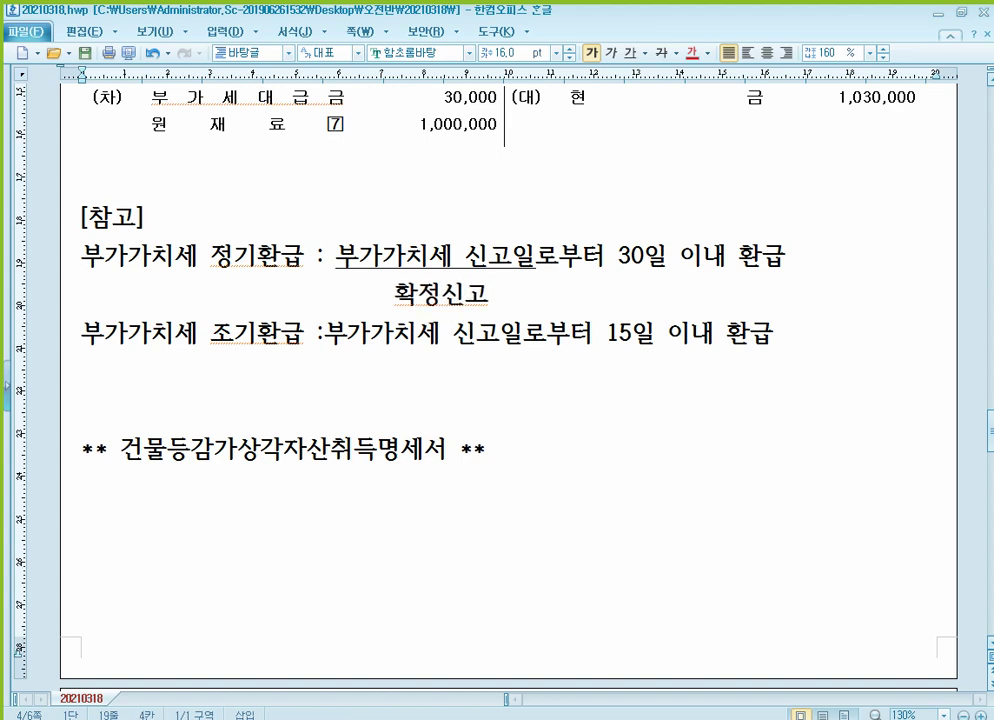
Step: Add a space after the 조기환급 colon, underline "부가가치세 신고일" in that line and write "매달 25일" beneath it
{"action": "left_click", "coordinate": [326, 333]}
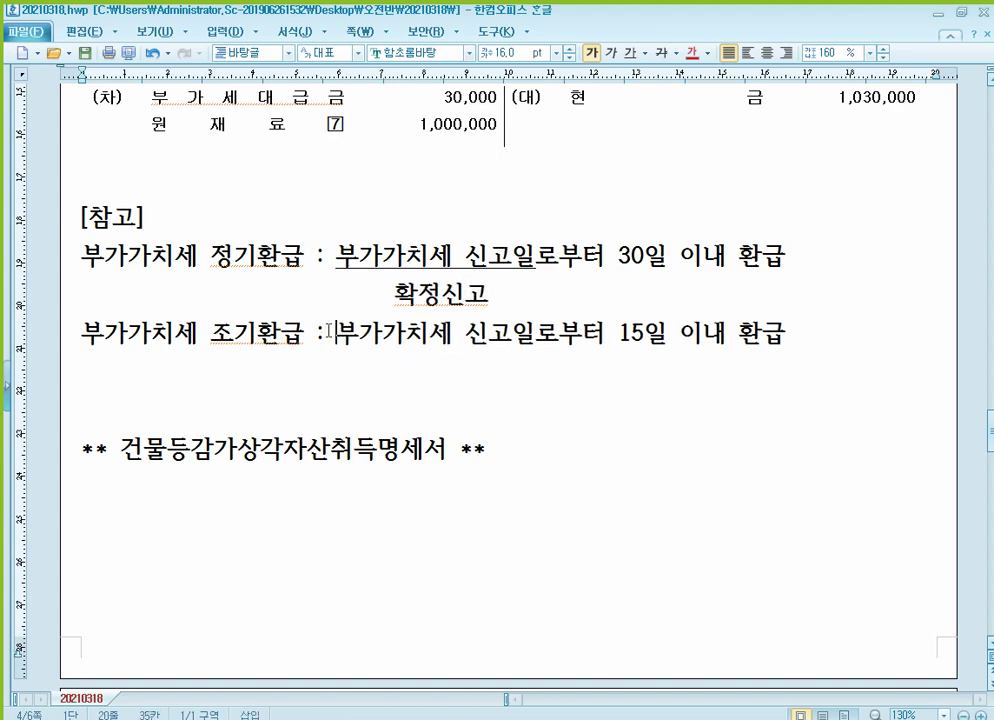
{"action": "left_click_drag", "start_coordinate": [341, 333], "coordinate": [535, 338]}
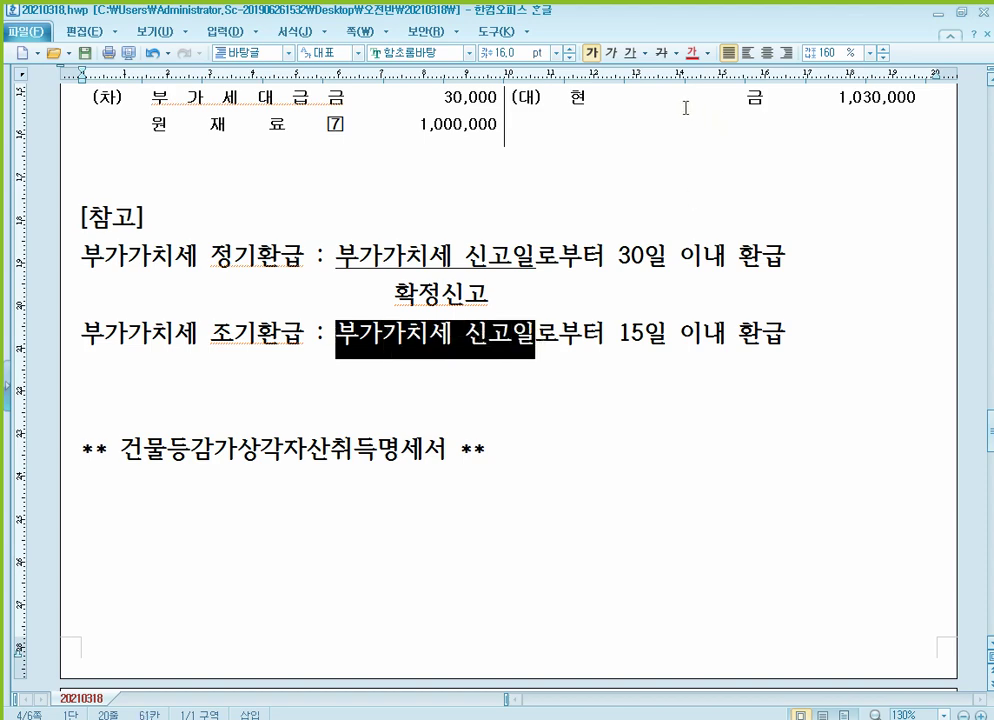
{"action": "left_click", "coordinate": [631, 55]}
{"action": "left_click", "coordinate": [461, 379]}
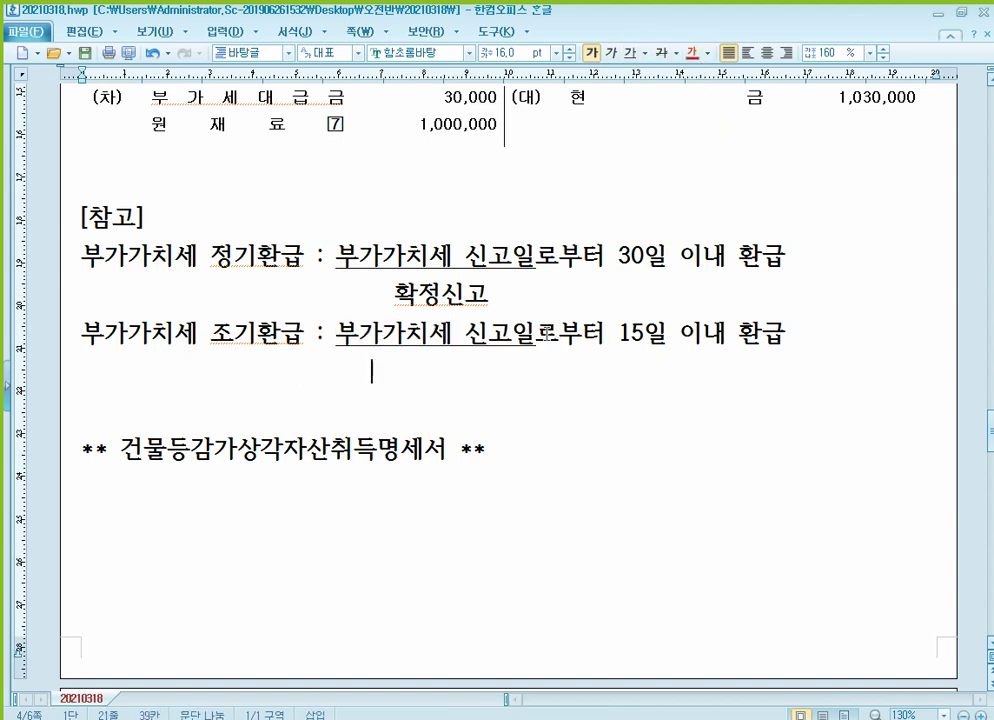
{"action": "type", "text": "매달 25"}
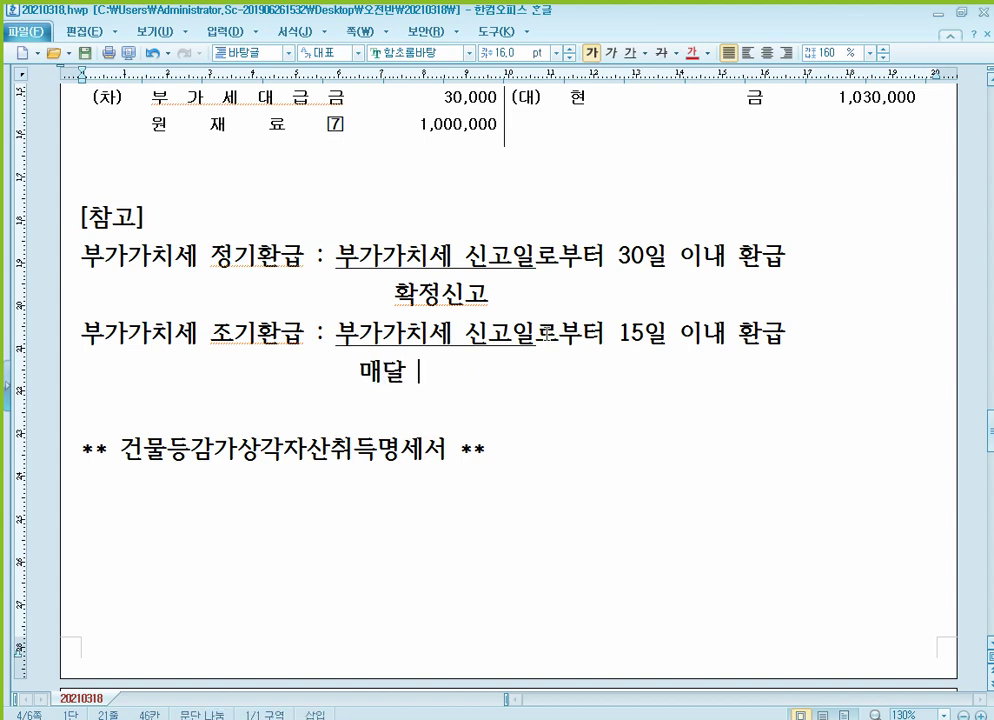
{"action": "type", "text": "일"}
{"action": "key", "text": "Home"}
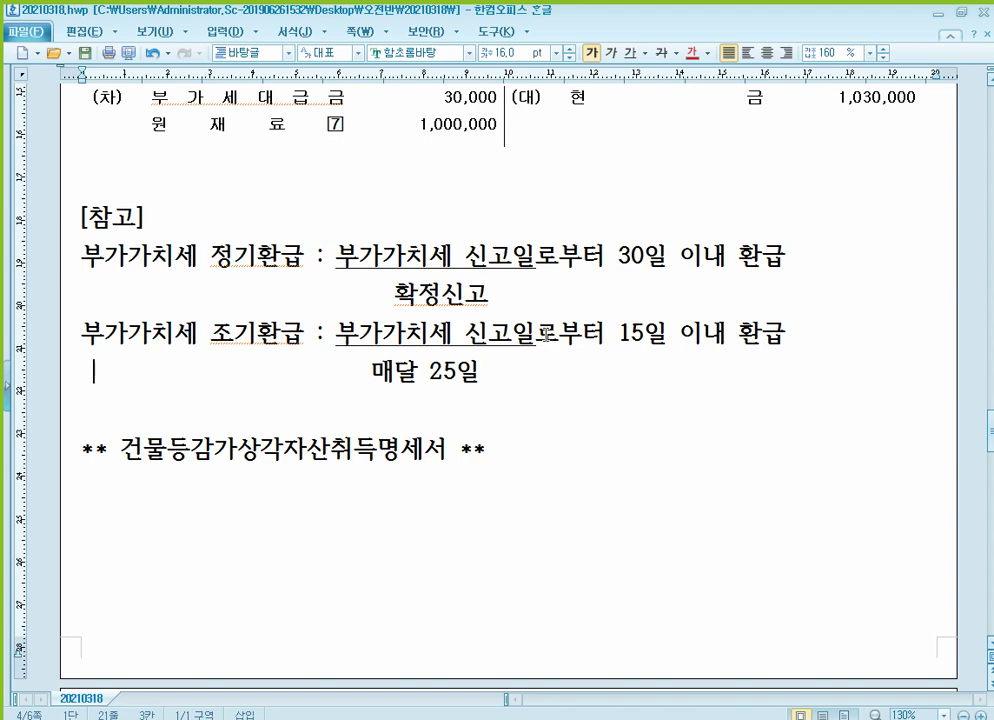
Step: Insert another blank line between the 매달 25일 note and the 건물등감가상각자산취득명세서 heading
{"action": "key", "text": "Down"}
{"action": "key", "text": "Return"}
{"action": "key", "text": "Return"}
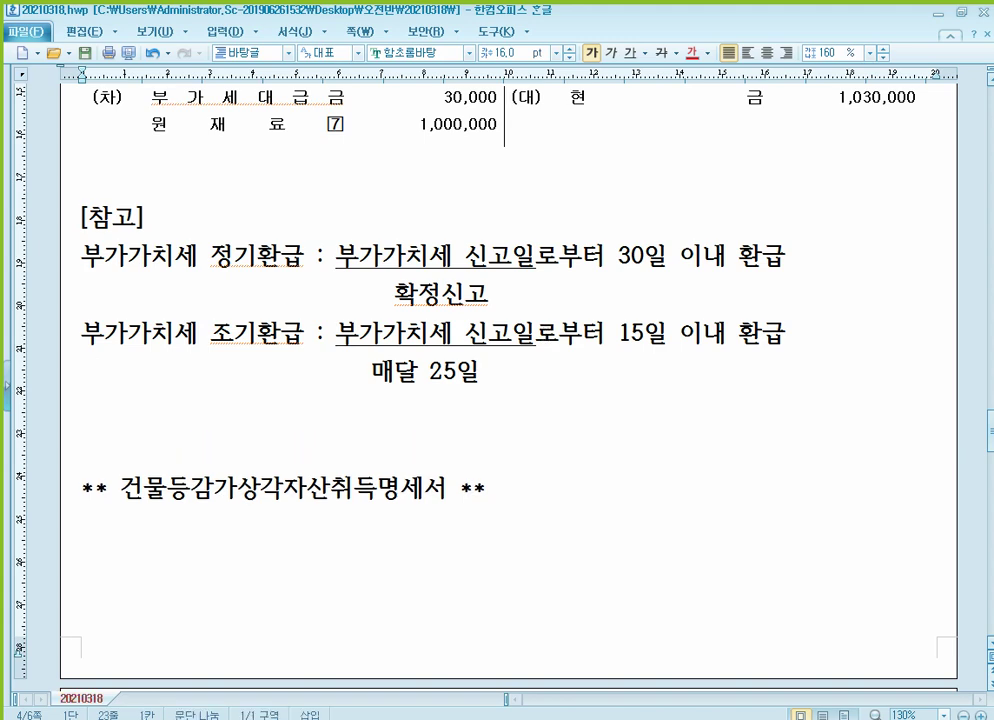
Step: Write an indented line "- 조기환급 대상" beneath the 매달 25일 note
{"action": "key", "text": "Up"}
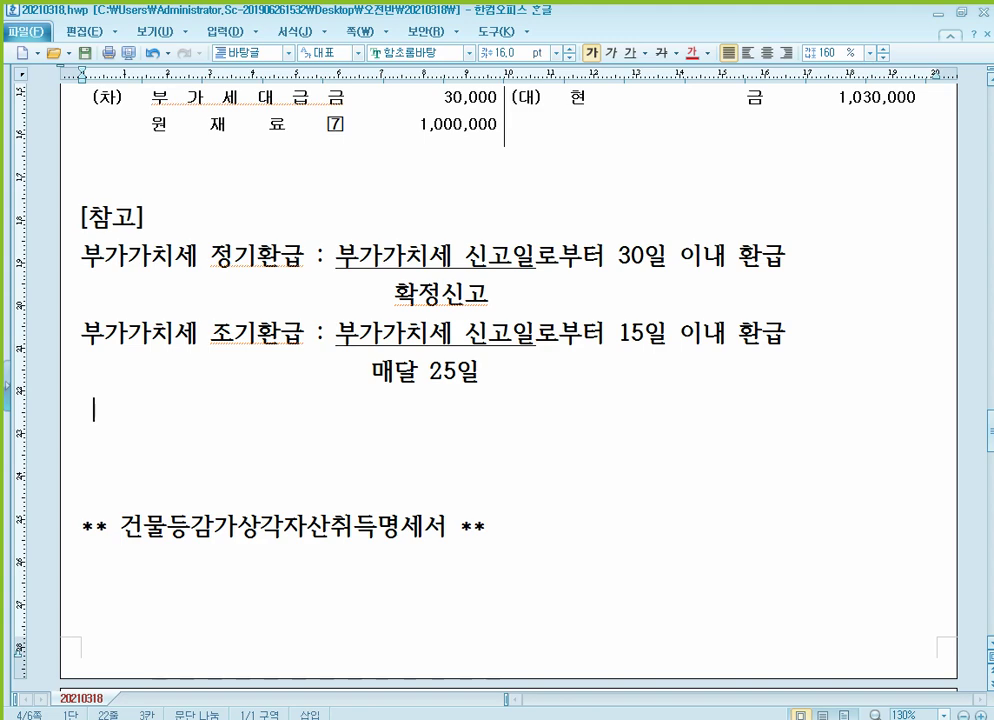
{"action": "type", "text": "- 조기환급"}
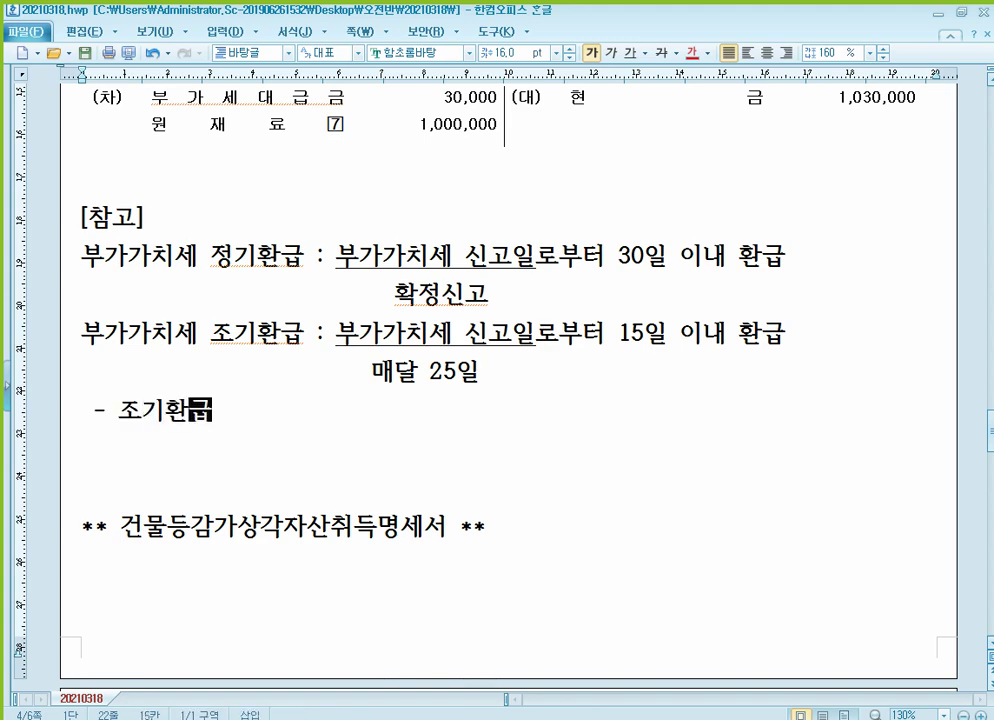
{"action": "type", "text": " 대상"}
{"action": "key", "text": "Return"}
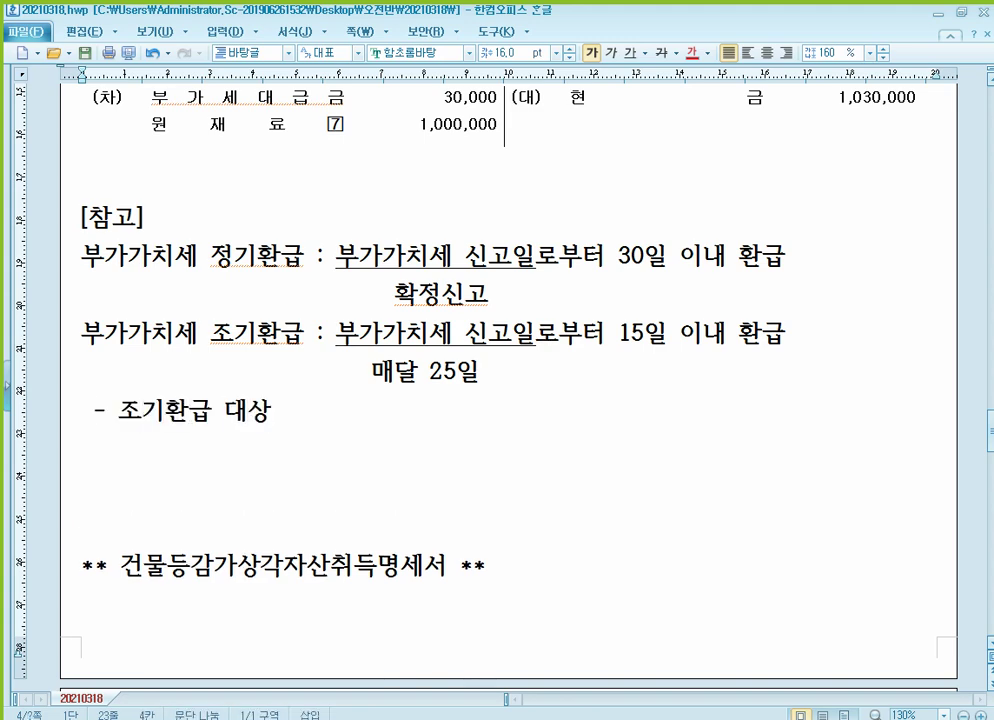
Step: Add the indented sub-item "- 수출하는 재화의 내국거래 중 영세율 미적용분" under 조기환급 대상
{"action": "type", "text": "- 수출하"}
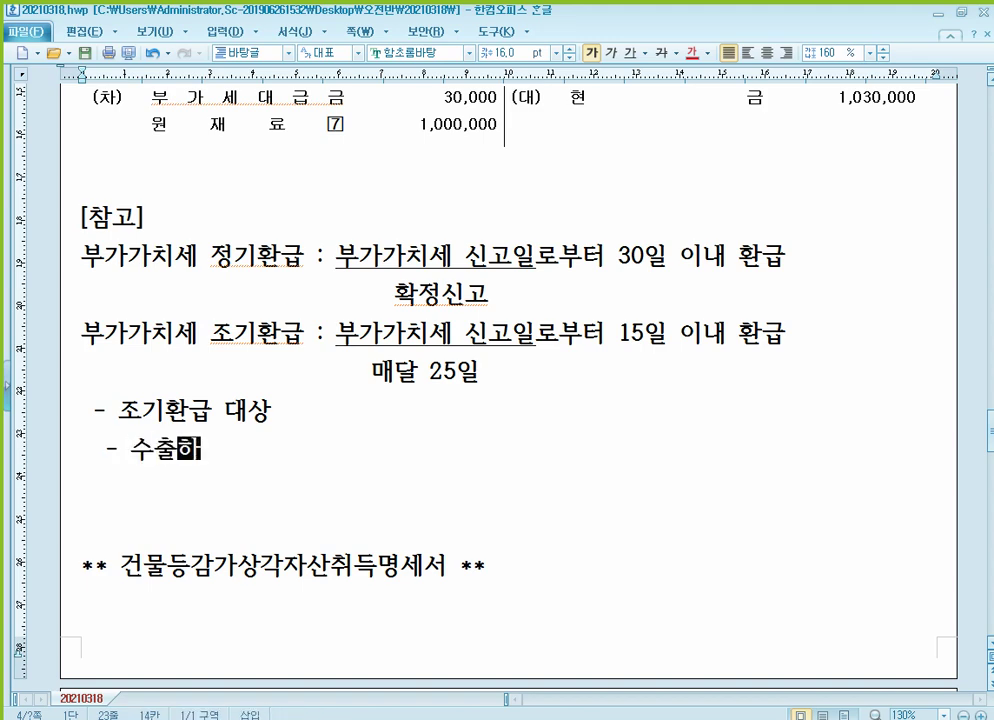
{"action": "type", "text": "는 재화의 "}
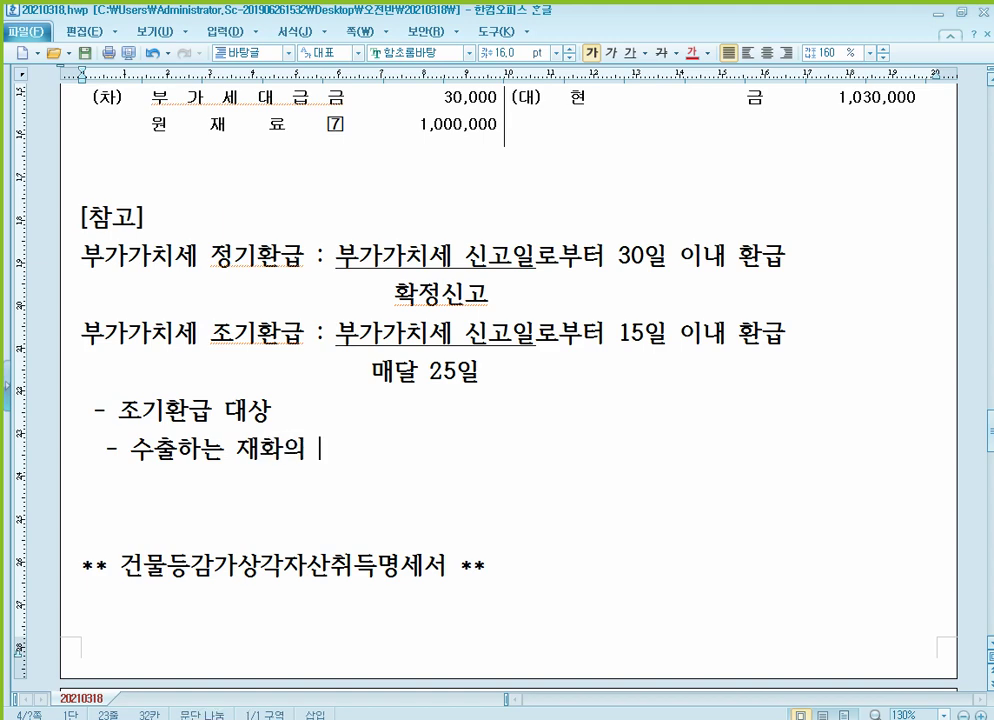
{"action": "type", "text": "내국거래"}
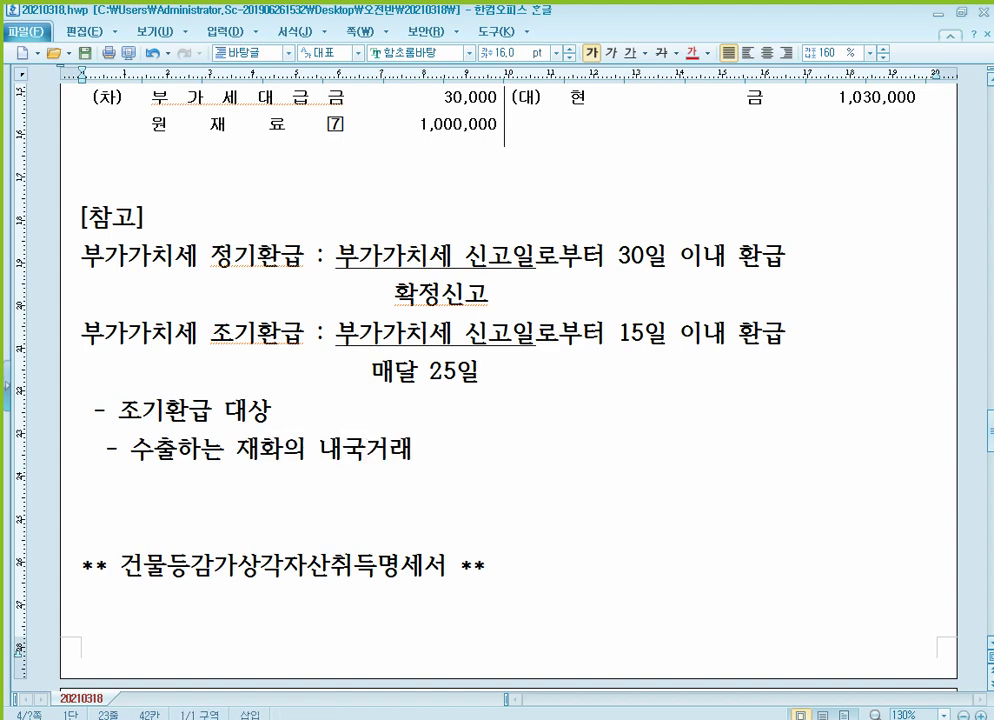
{"action": "type", "text": " 중 영세율 미적"}
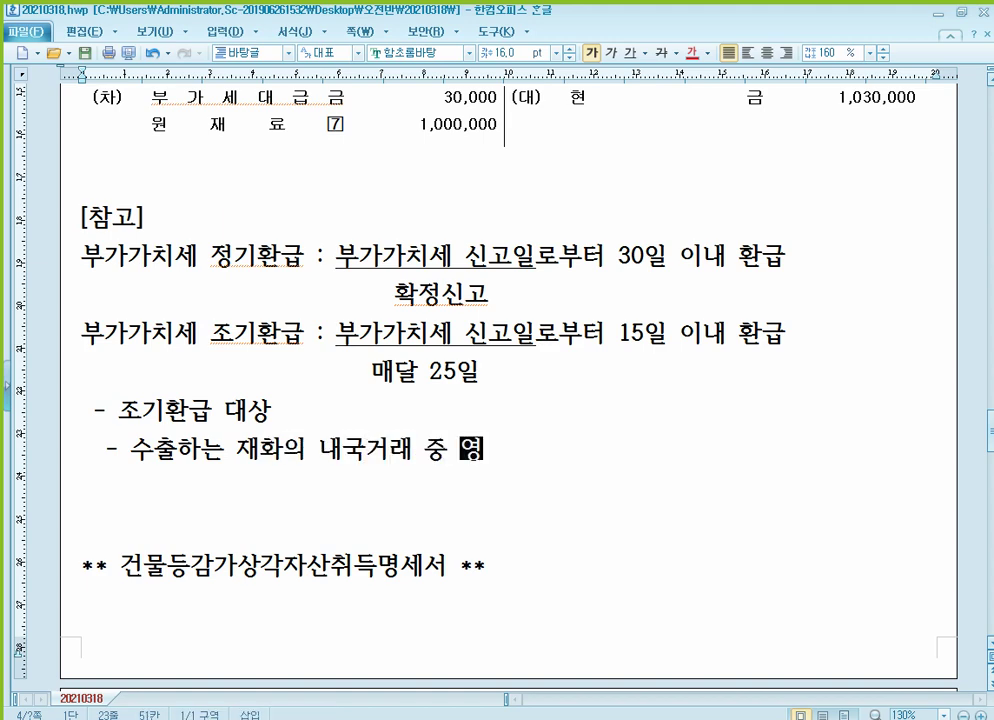
{"action": "key", "text": "BackSpace"}
{"action": "key", "text": "BackSpace"}
{"action": "key", "text": "BackSpace"}
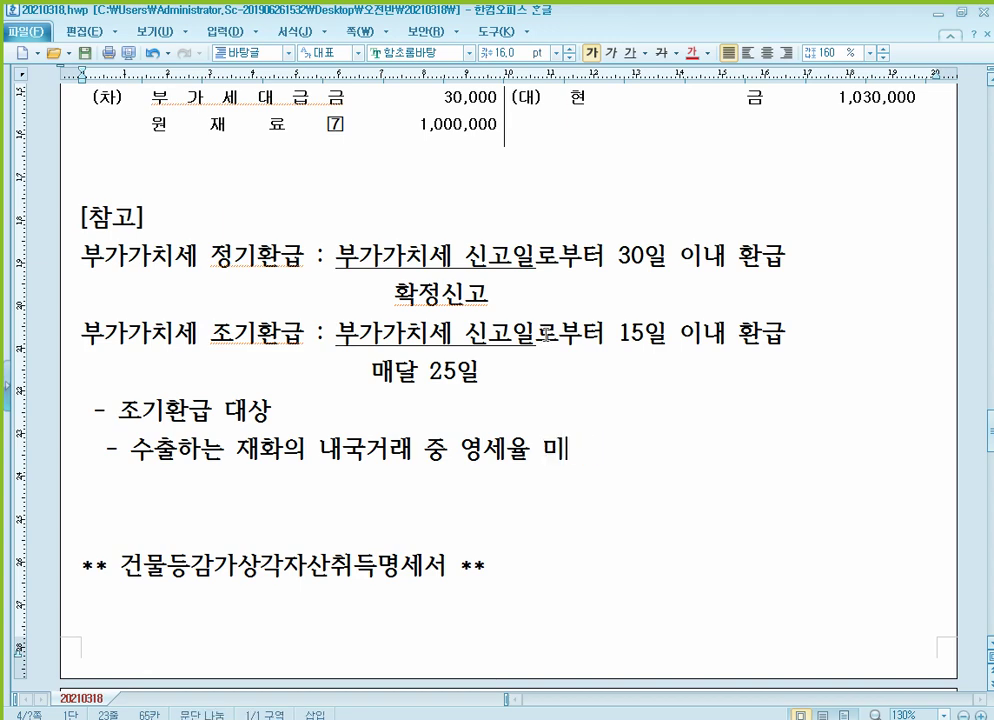
{"action": "type", "text": "적용부ㄴ"}
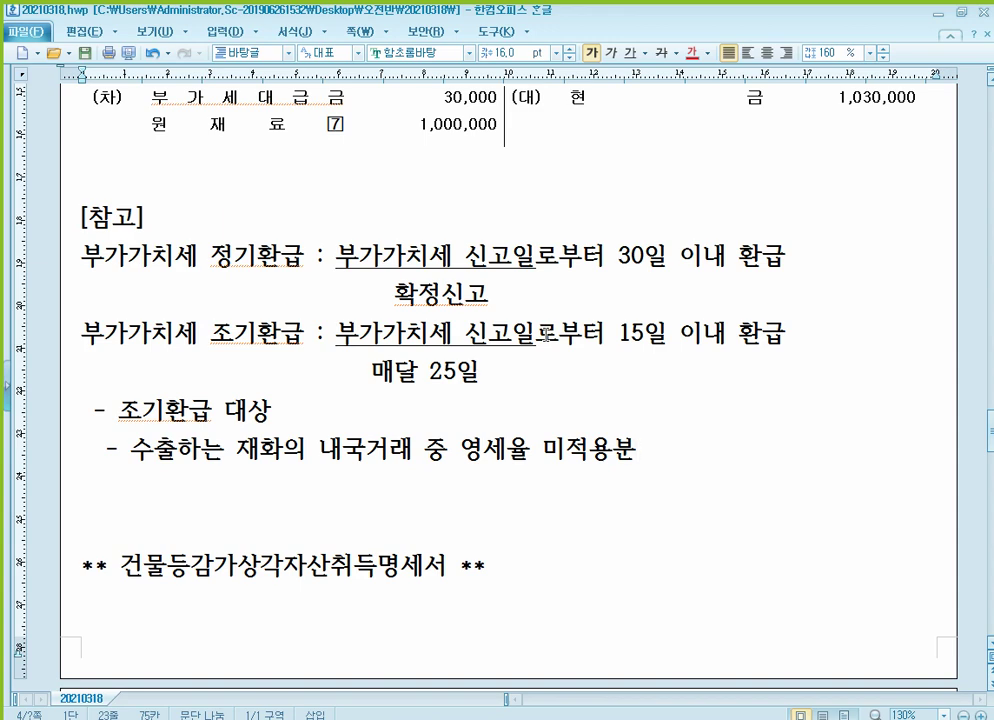
{"action": "key", "text": "Return"}
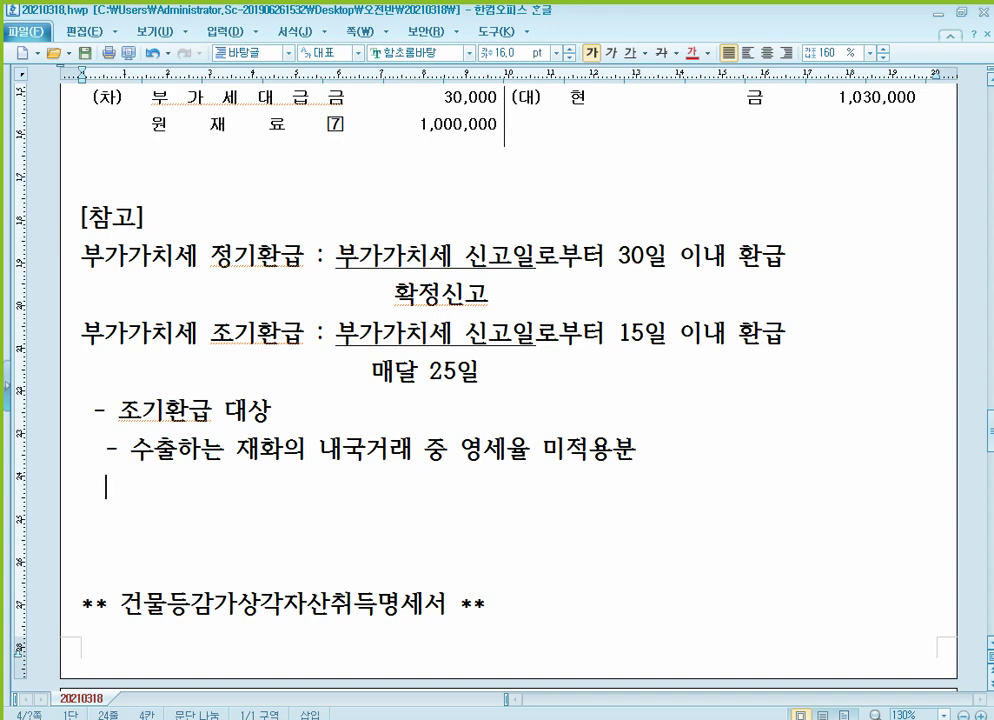
Step: Add a second sub-item "- 사업용 고정자산 매입 시" under 조기환급 대상
{"action": "type", "text": "- 사업용 곶"}
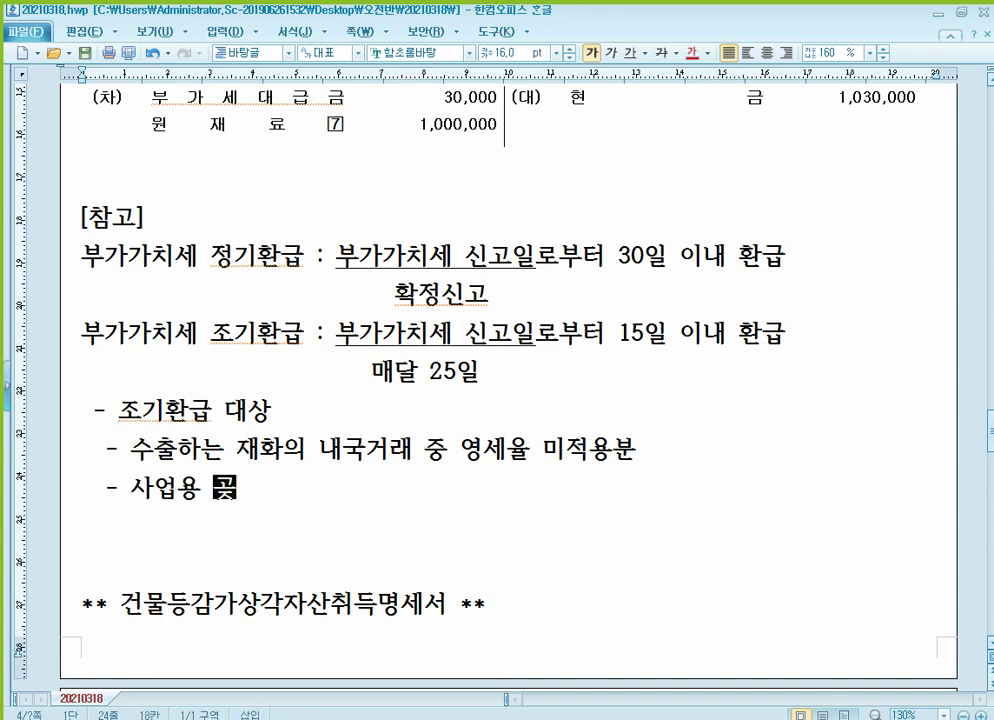
{"action": "type", "text": "정자산 맹"}
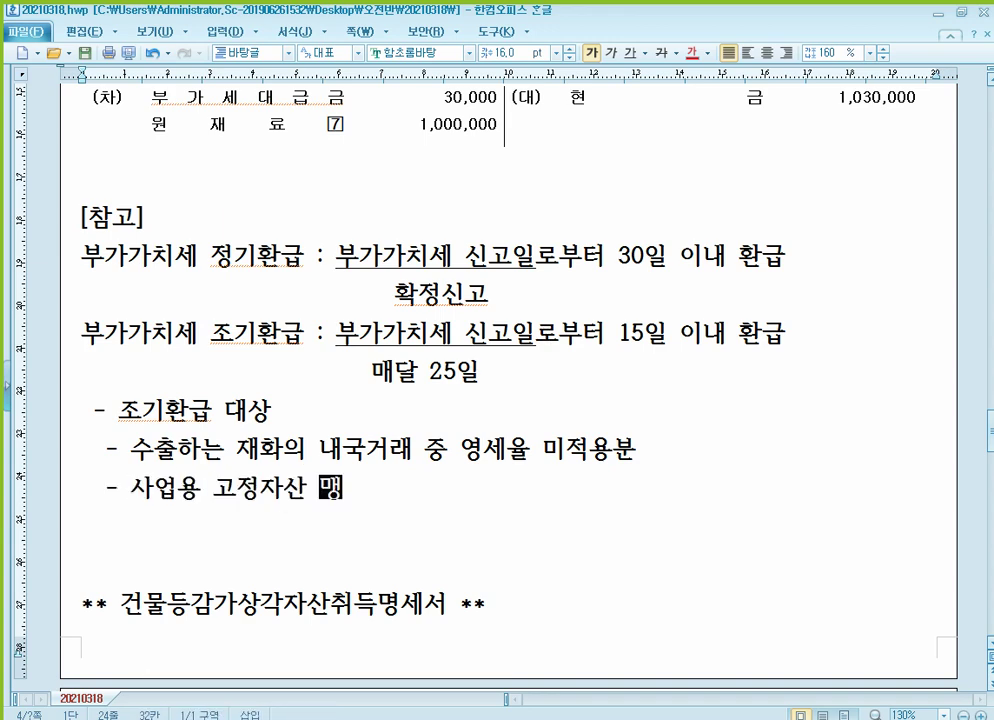
{"action": "type", "text": "입 시"}
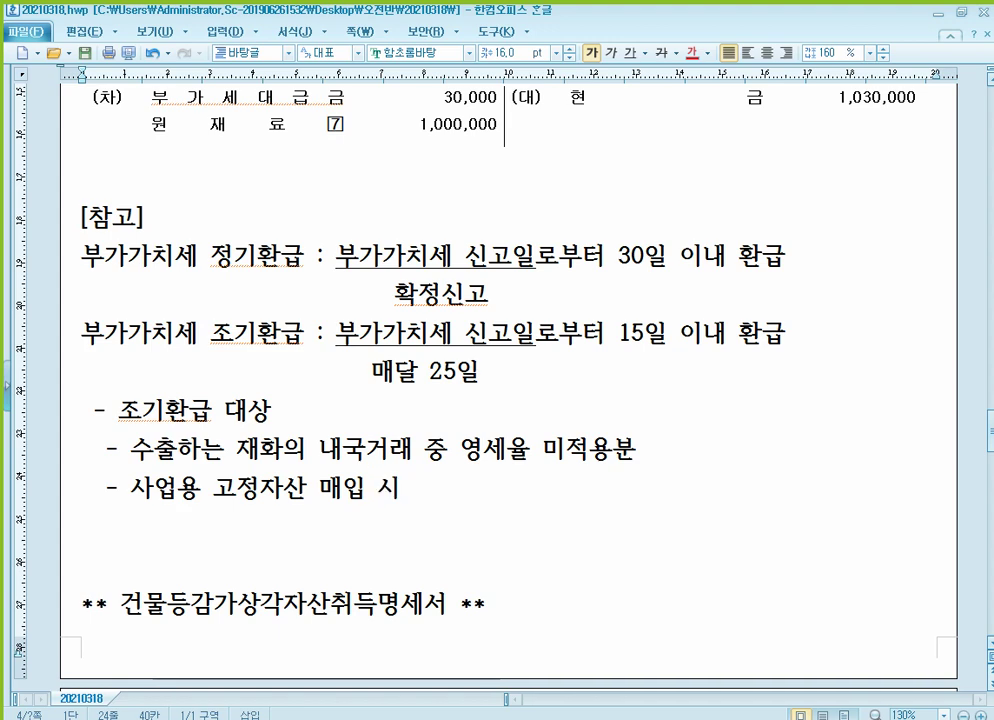
{"action": "left_click", "coordinate": [401, 278]}
{"action": "key", "text": "Down"}
{"action": "key", "text": "Down"}
{"action": "key", "text": "Down"}
{"action": "key", "text": "Down"}
{"action": "key", "text": "Down"}
{"action": "key", "text": "Down"}
{"action": "scroll", "coordinate": [191, 455], "scroll_direction": "down", "scroll_amount": 3}
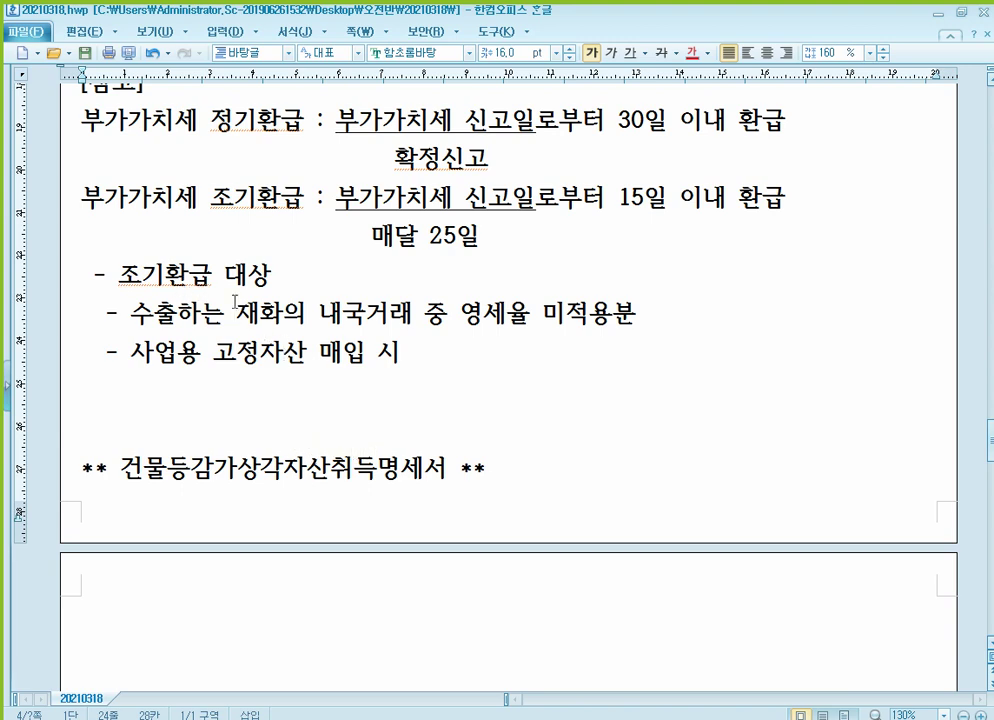
{"action": "scroll", "coordinate": [181, 235], "scroll_direction": "up", "scroll_amount": 3}
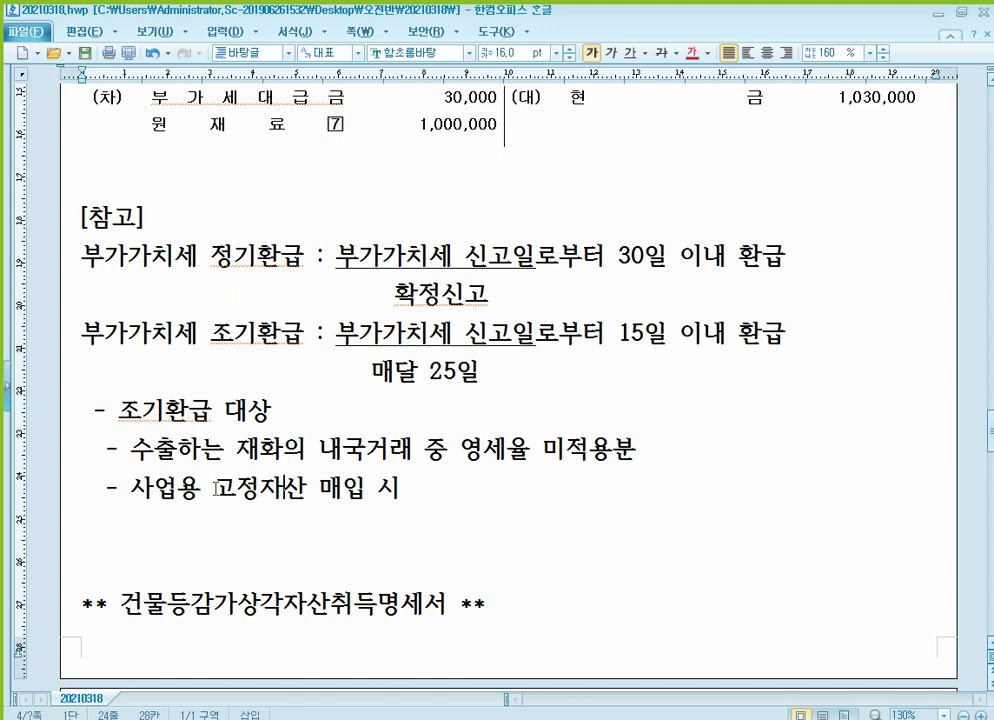
Step: Colour the "- 사업용 고정자산 매입 시" line red
{"action": "left_click_drag", "start_coordinate": [102, 488], "coordinate": [390, 490]}
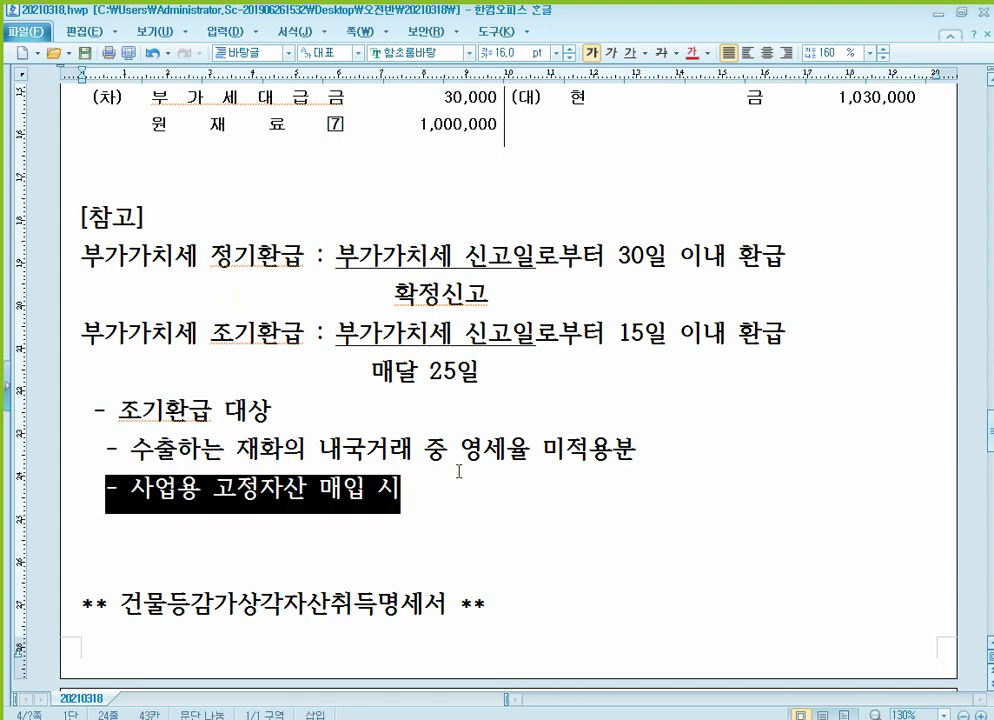
{"action": "left_click", "coordinate": [691, 52]}
{"action": "left_click", "coordinate": [461, 486]}
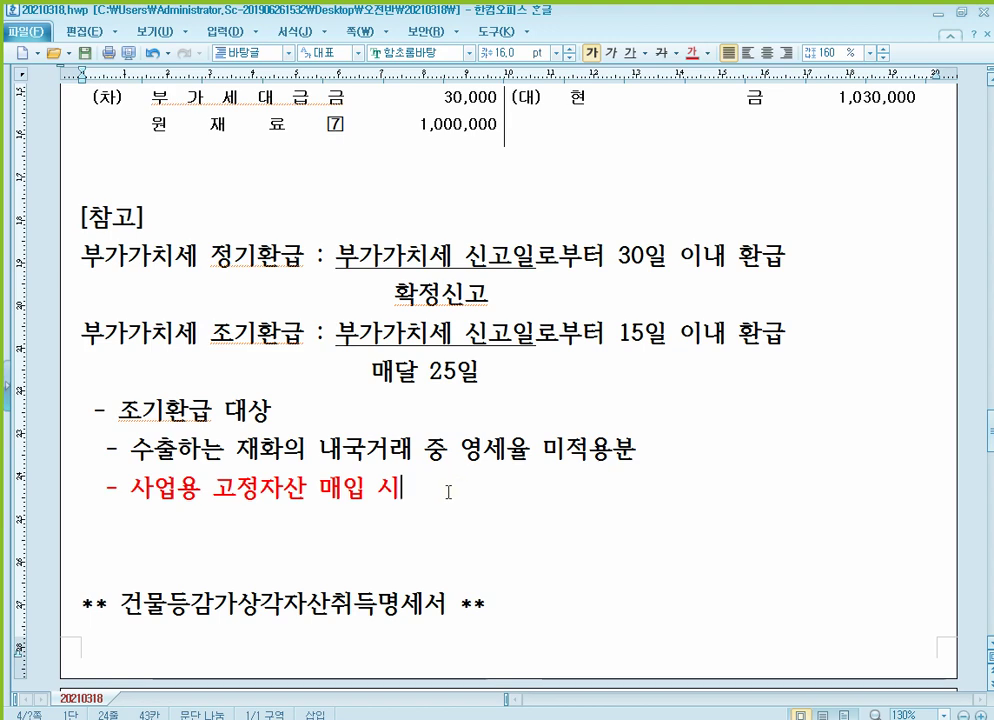
Step: Insert a blank line above the 건물등감가상각자산취득명세서 heading to push it onto the following page
{"action": "left_click", "coordinate": [233, 558]}
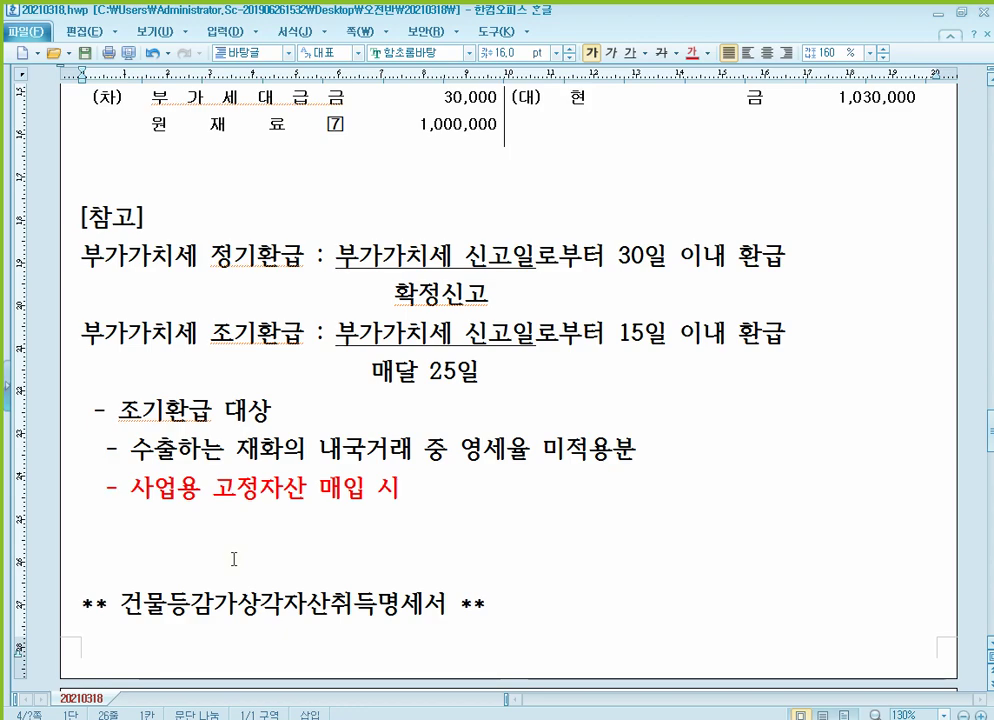
{"action": "key", "text": "Return"}
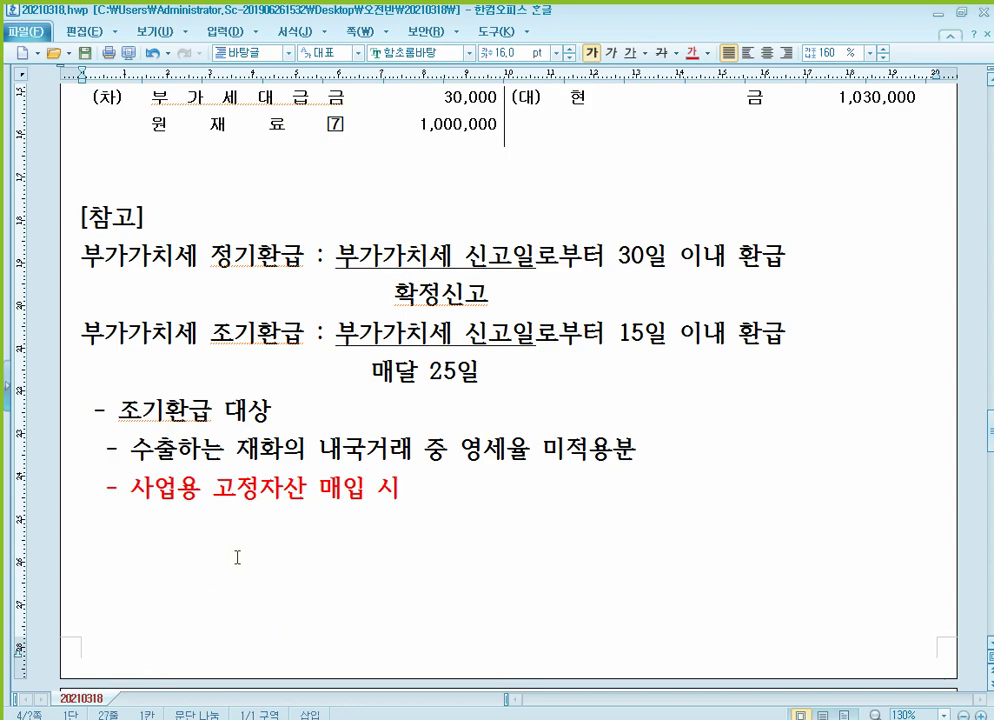
{"action": "scroll", "coordinate": [237, 557], "scroll_direction": "down", "scroll_amount": 5}
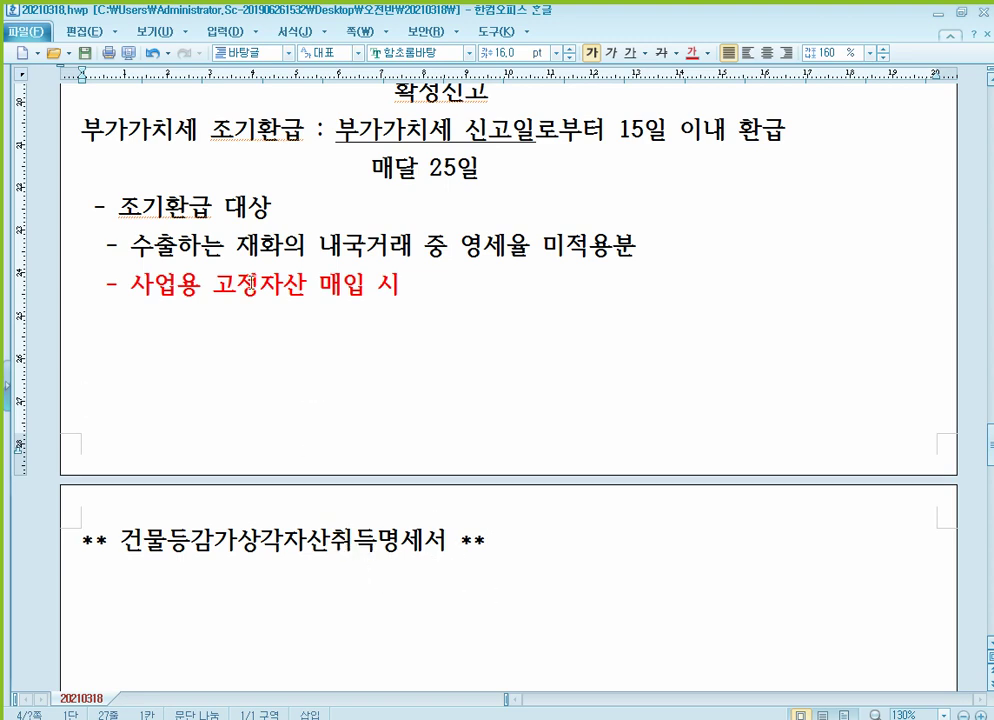
{"action": "scroll", "coordinate": [284, 296], "scroll_direction": "down", "scroll_amount": 2}
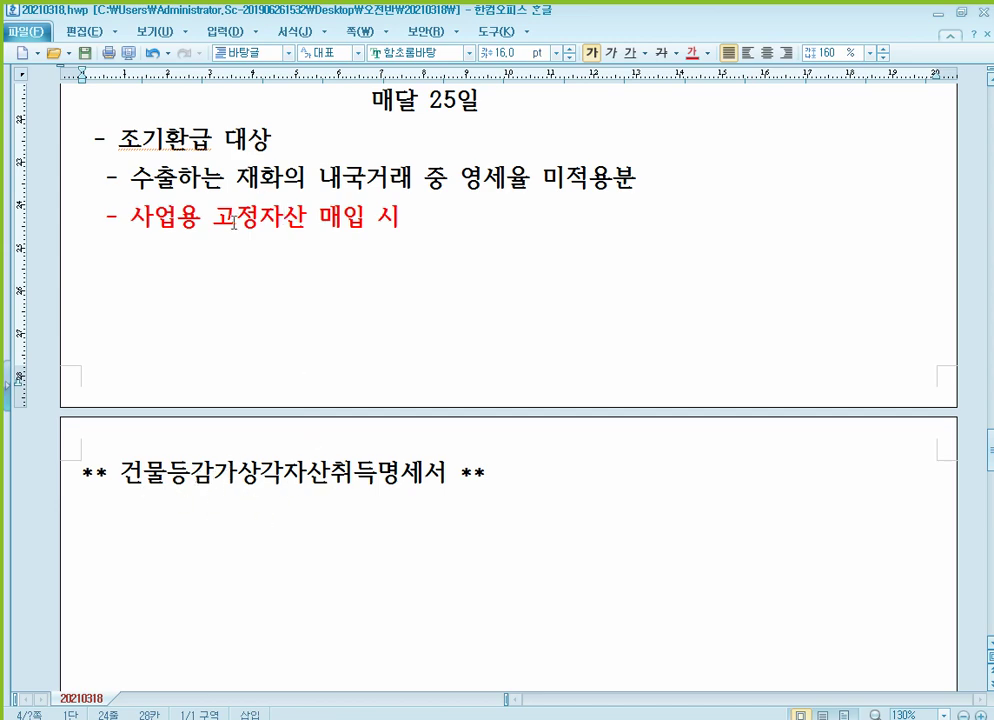
{"action": "left_click", "coordinate": [323, 217]}
Step: Switch to 알PDF and examine the 기본예제 for 건물 등 감가상각자산 취득명세서 on page 444
{"action": "left_click", "coordinate": [530, 718]}
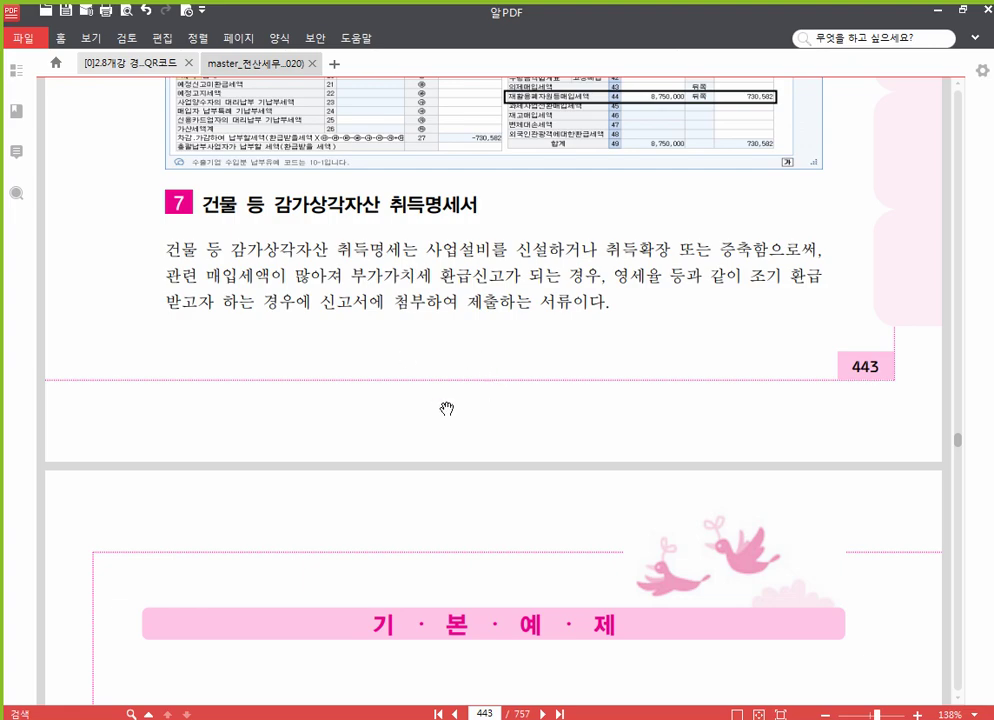
{"action": "scroll", "coordinate": [372, 368], "scroll_direction": "down", "scroll_amount": 5}
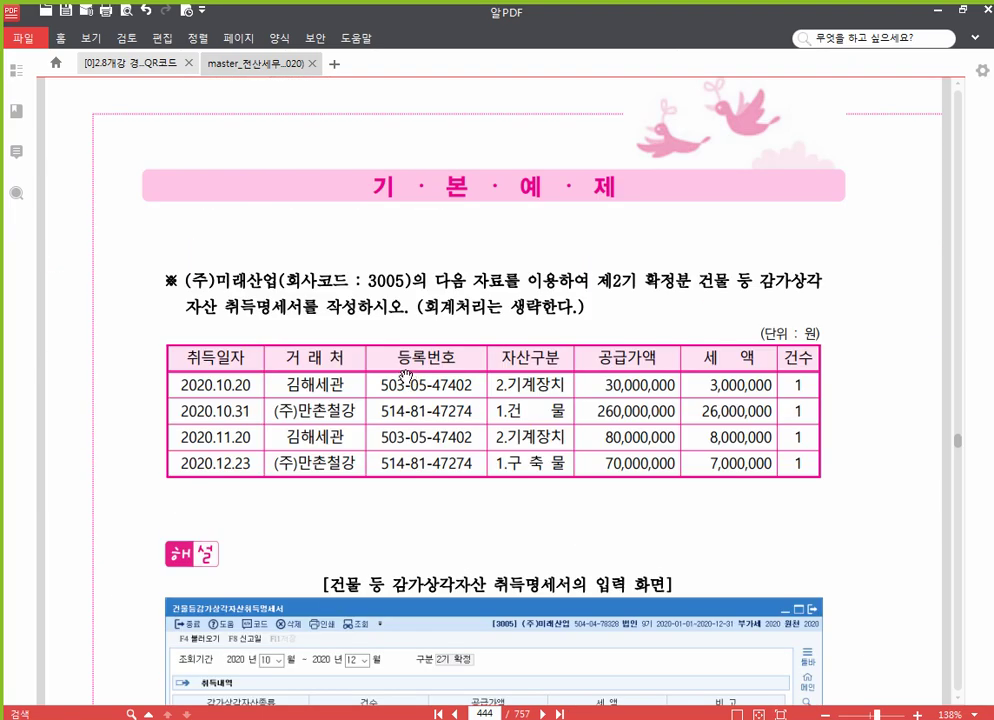
{"action": "scroll", "coordinate": [405, 374], "scroll_direction": "down", "scroll_amount": 1}
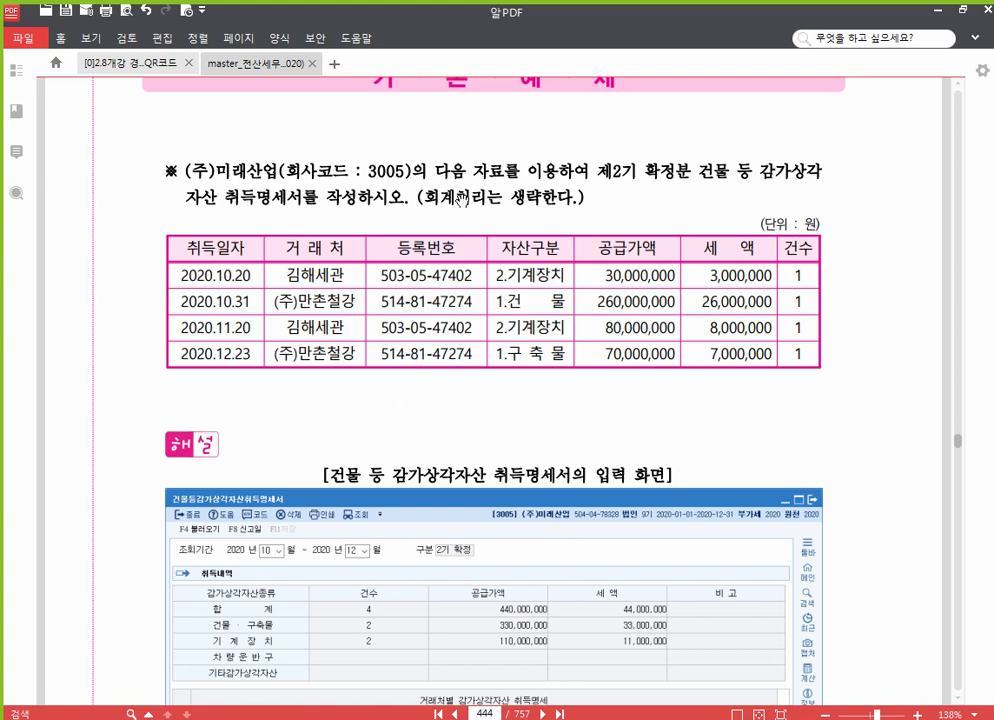
{"action": "scroll", "coordinate": [462, 300], "scroll_direction": "up", "scroll_amount": 2}
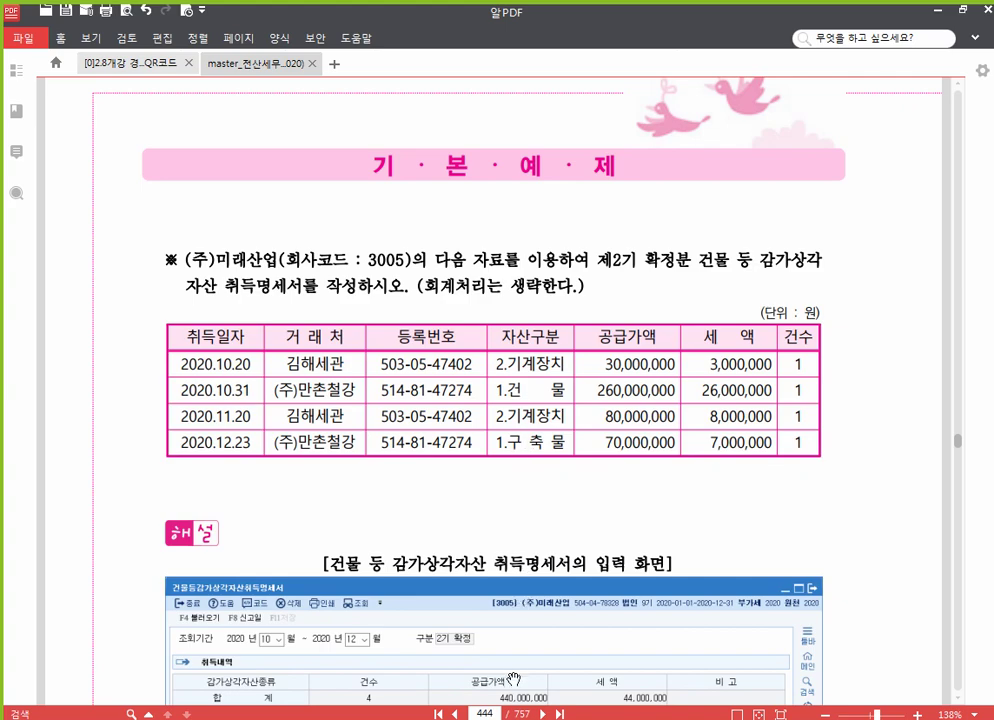
Step: Switch to KcLep and open the 부가가치세신고서 for 1 October to 31 December 2020, declining to load the saved data
{"action": "key", "text": "alt+Tab"}
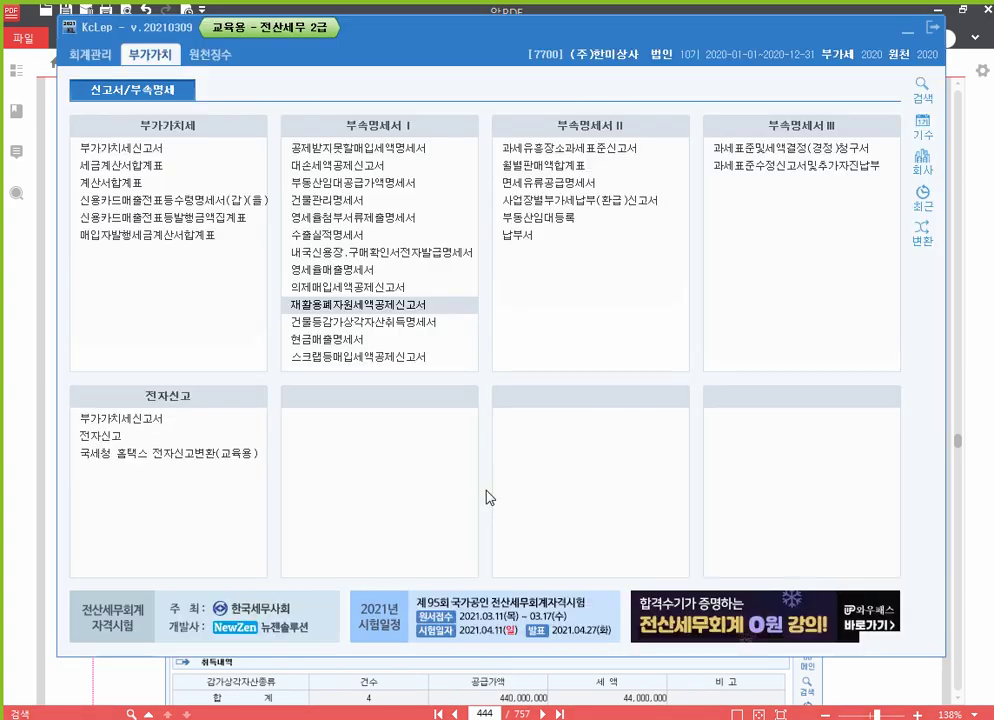
{"action": "left_click", "coordinate": [186, 151]}
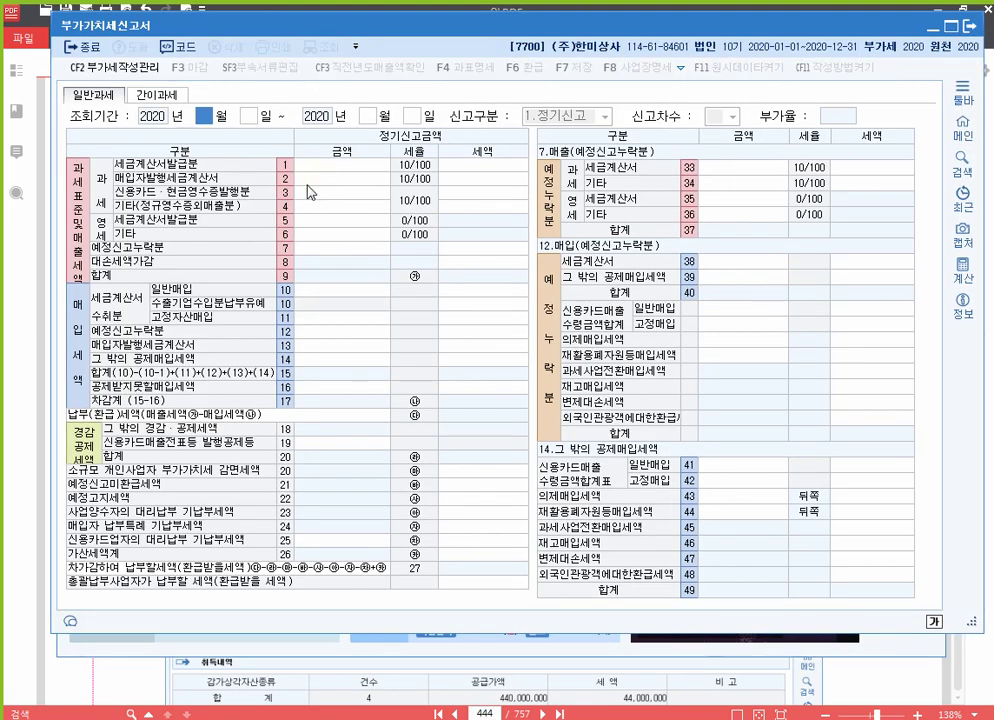
{"action": "type", "text": "10"}
{"action": "key", "text": "Return"}
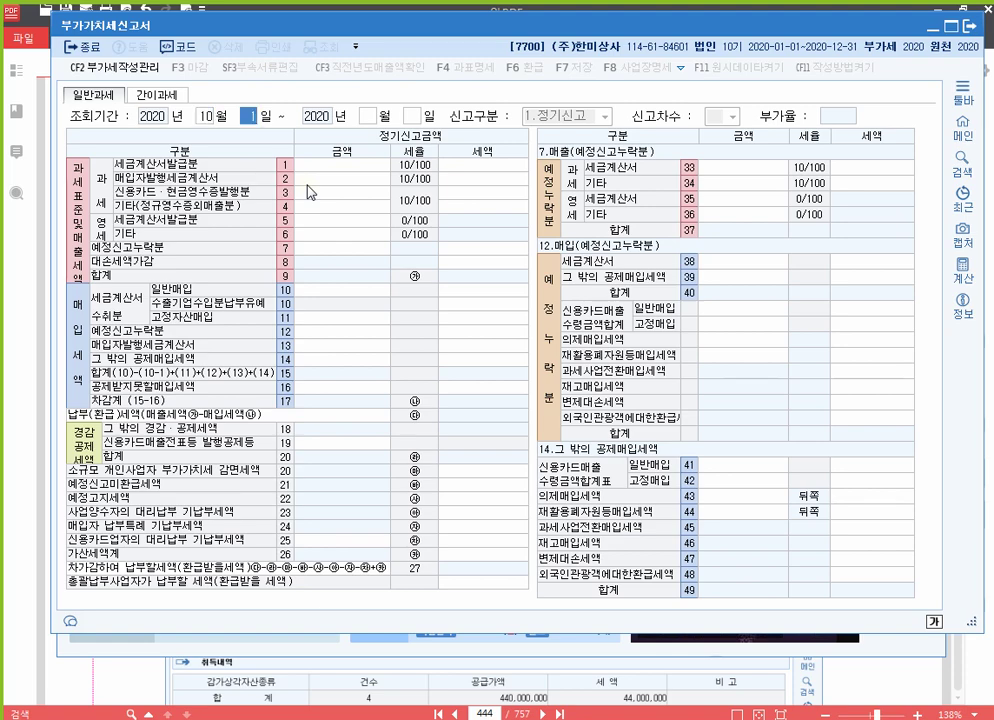
{"action": "type", "text": "1"}
{"action": "key", "text": "Return"}
{"action": "key", "text": "Return"}
{"action": "type", "text": "12"}
{"action": "key", "text": "Return"}
{"action": "type", "text": "31"}
{"action": "key", "text": "Return"}
{"action": "key", "text": "Return"}
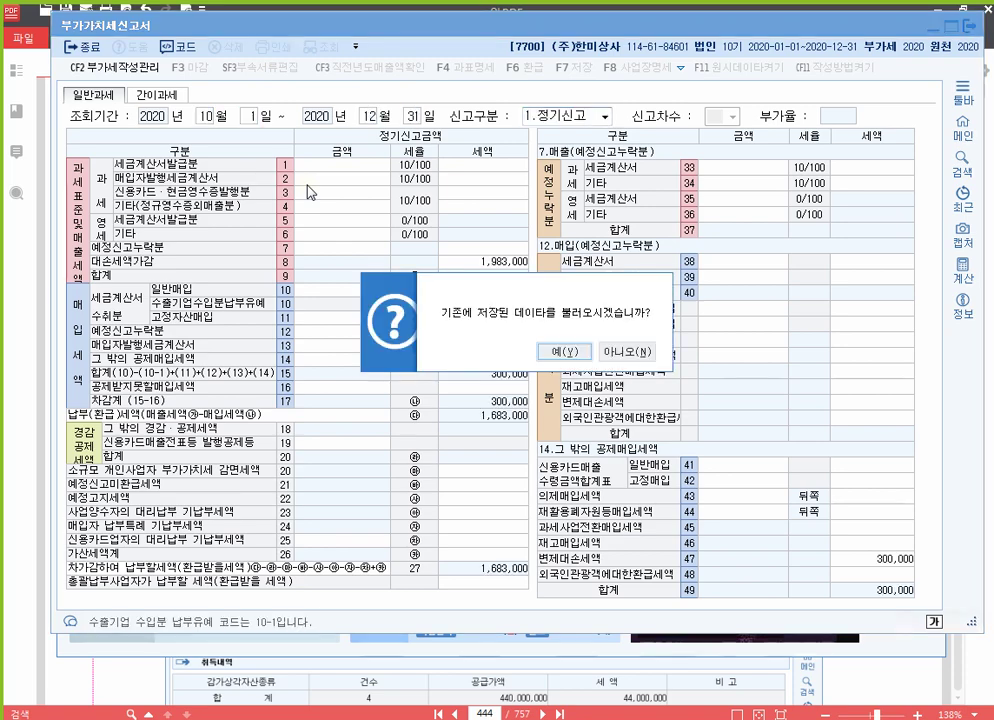
{"action": "key", "text": "Tab"}
{"action": "key", "text": "Return"}
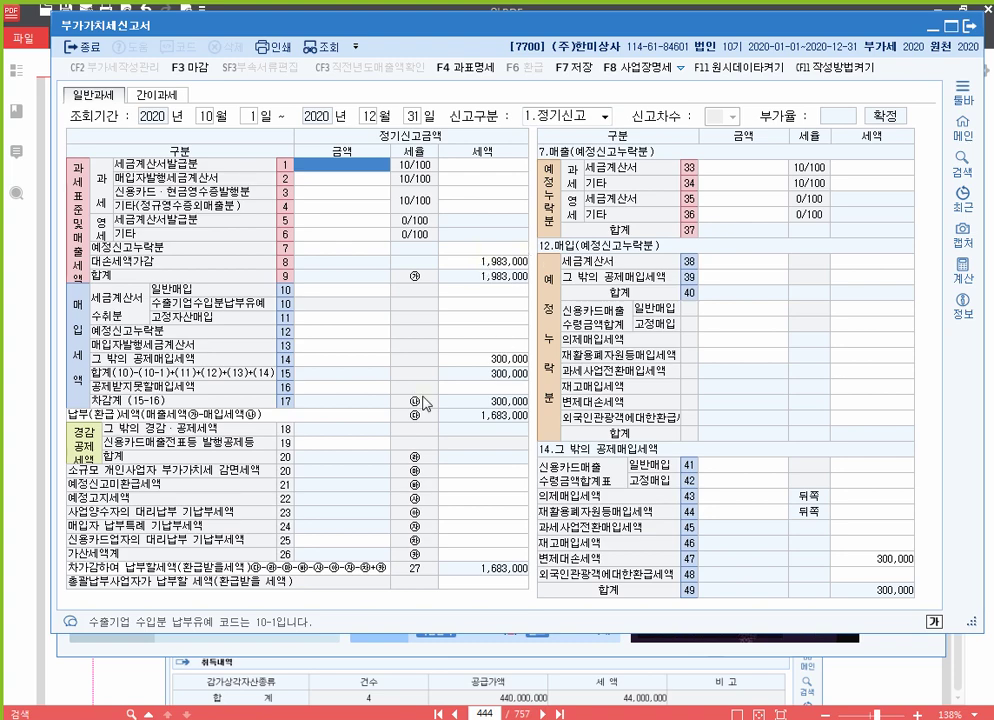
Step: Mark row 11 (고정자산매입) and row 42 (고정매입) with red screen-pen rectangles, then close the annotation
{"action": "key", "text": "F12"}
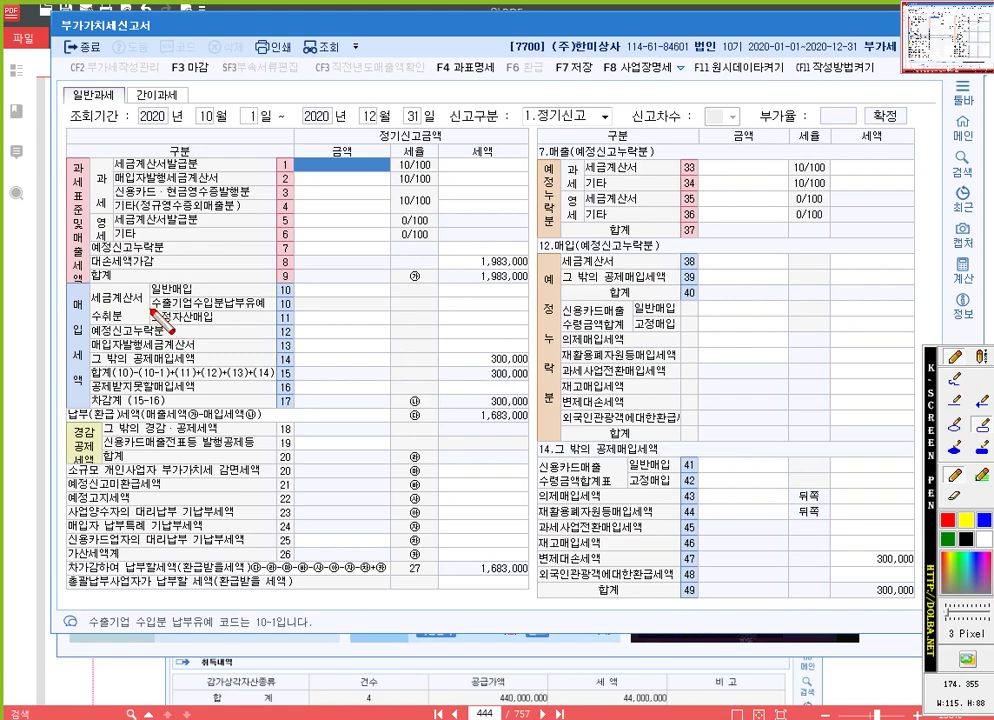
{"action": "left_click_drag", "start_coordinate": [160, 319], "coordinate": [533, 331]}
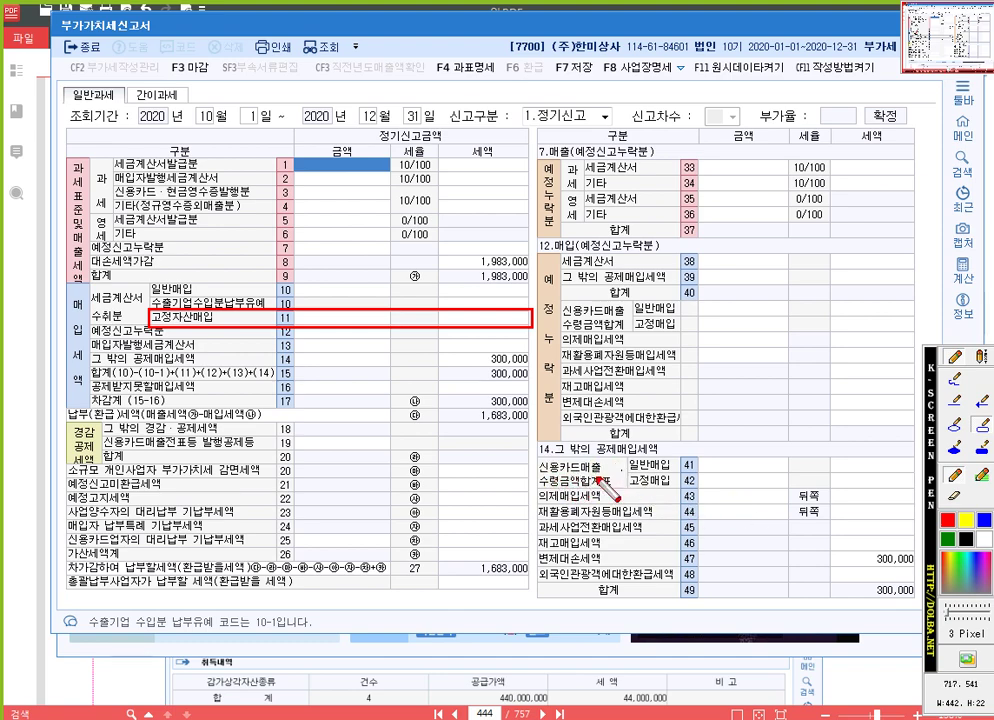
{"action": "left_click_drag", "start_coordinate": [627, 473], "coordinate": [919, 494]}
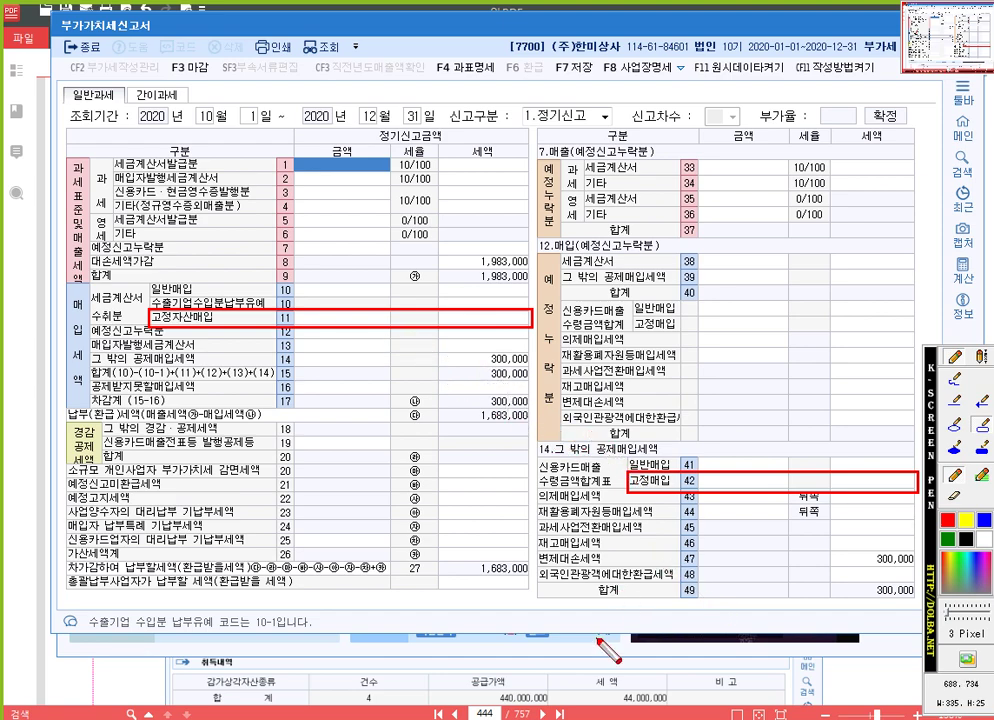
{"action": "key", "text": "Escape"}
Step: Switch to 20210318.hwp and add the line "- 고정자산(감가상각자산) 입력" under the 건물등감가상각자산취득명세서 heading
{"action": "key", "text": "alt+Tab"}
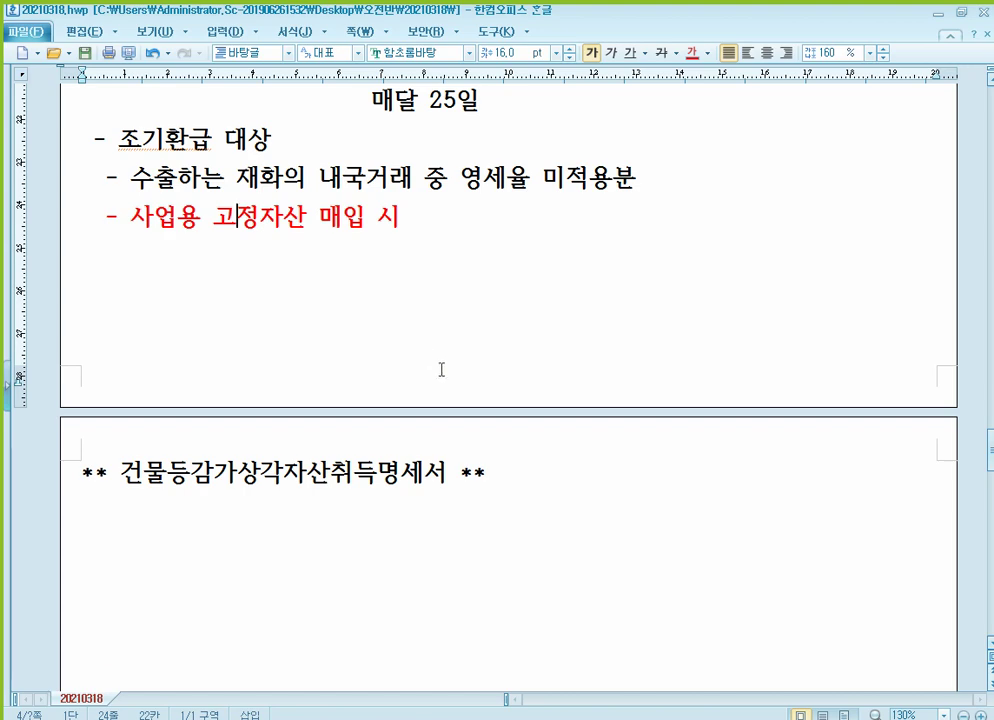
{"action": "scroll", "coordinate": [441, 370], "scroll_direction": "down", "scroll_amount": 3}
{"action": "left_click", "coordinate": [324, 390]}
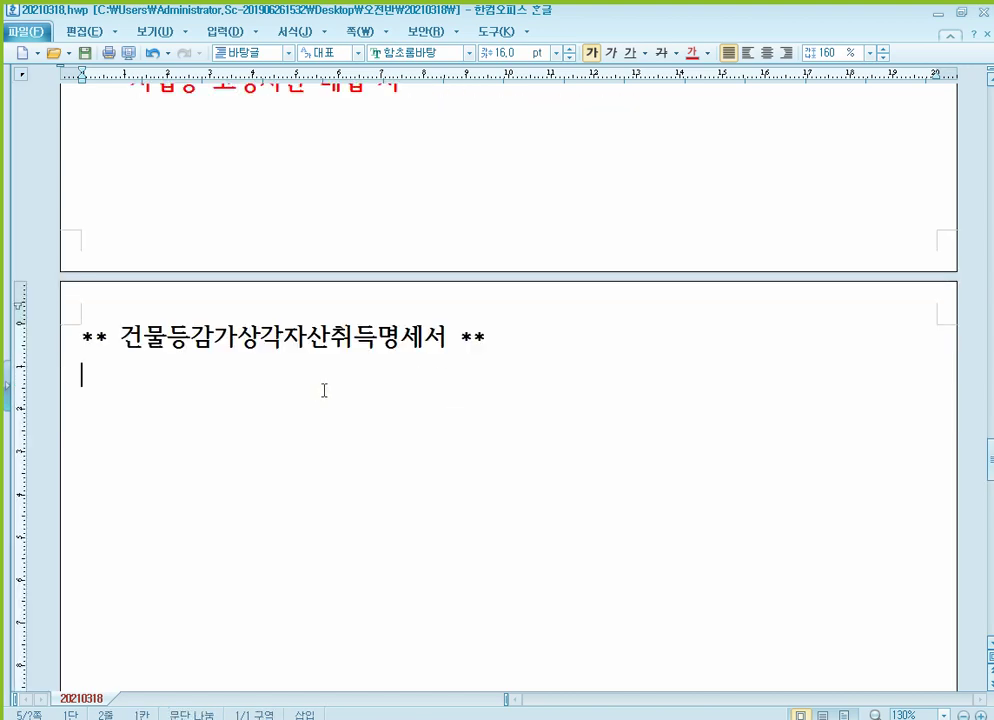
{"action": "type", "text": "- 고정ㅈ"}
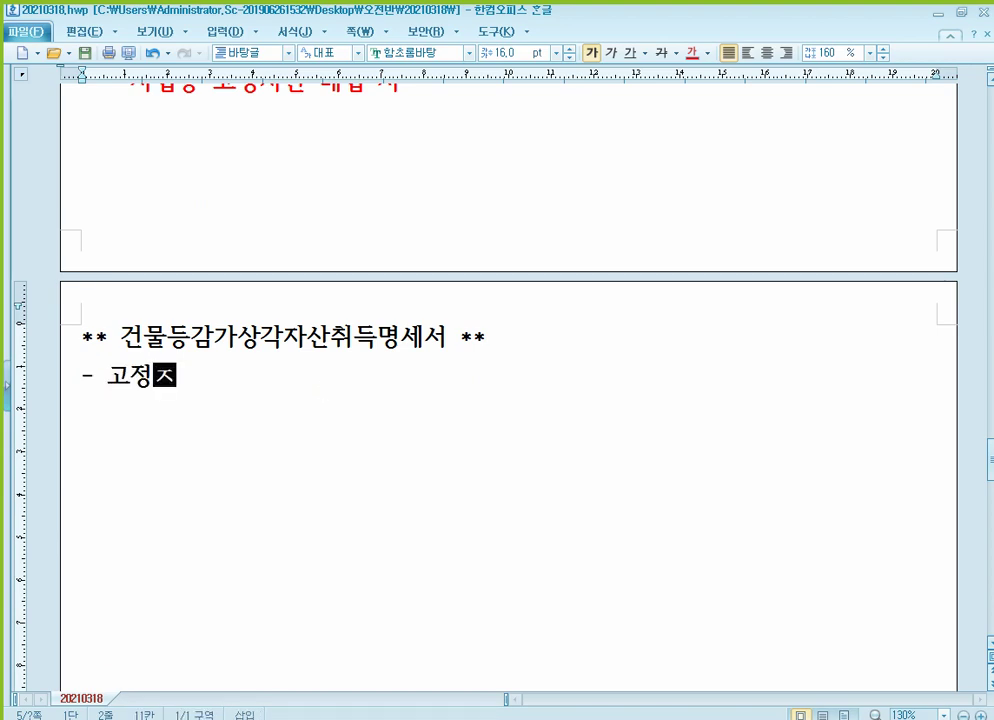
{"action": "type", "text": "ㅏ산(ㄱ"}
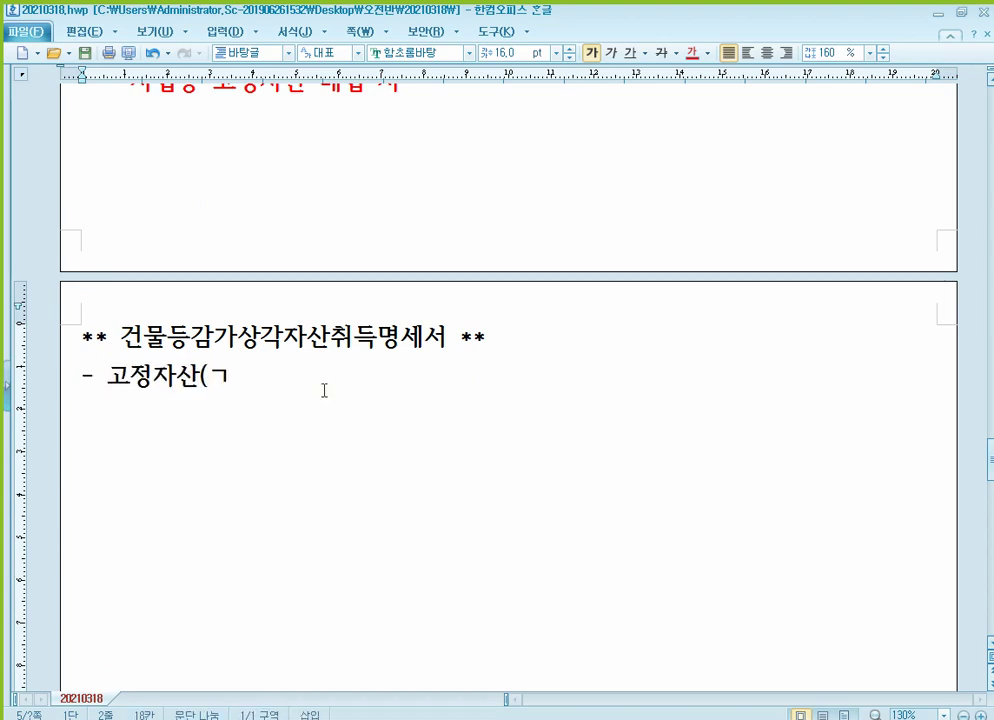
{"action": "type", "text": "ㅏㅁ가상각"}
{"action": "key", "text": "BackSpace"}
{"action": "key", "text": "BackSpace"}
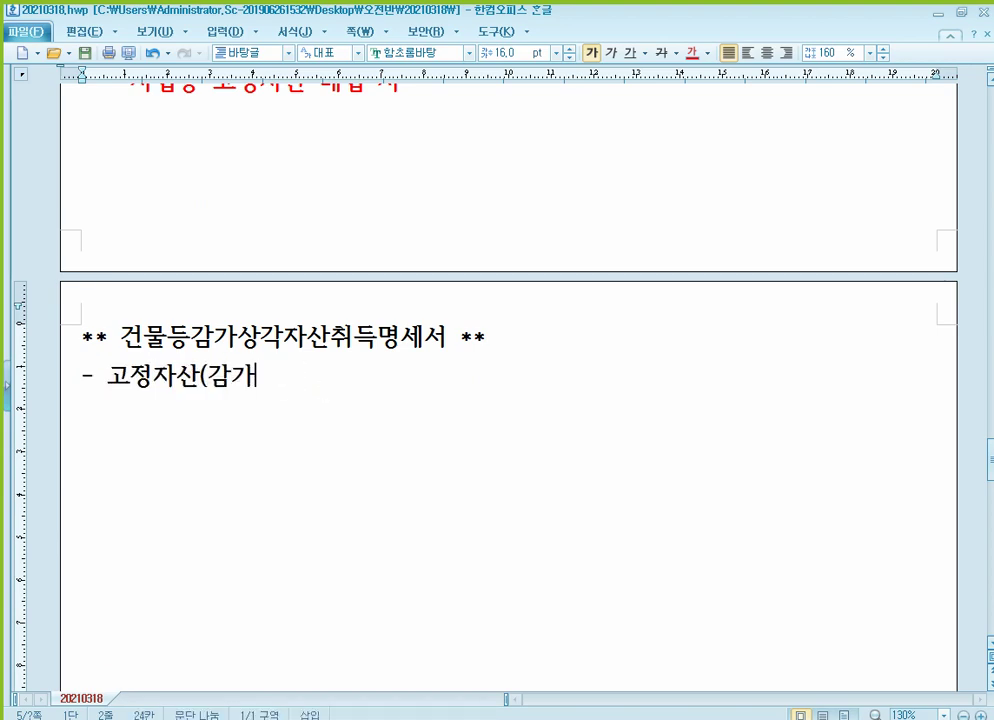
{"action": "type", "text": "상각자산"}
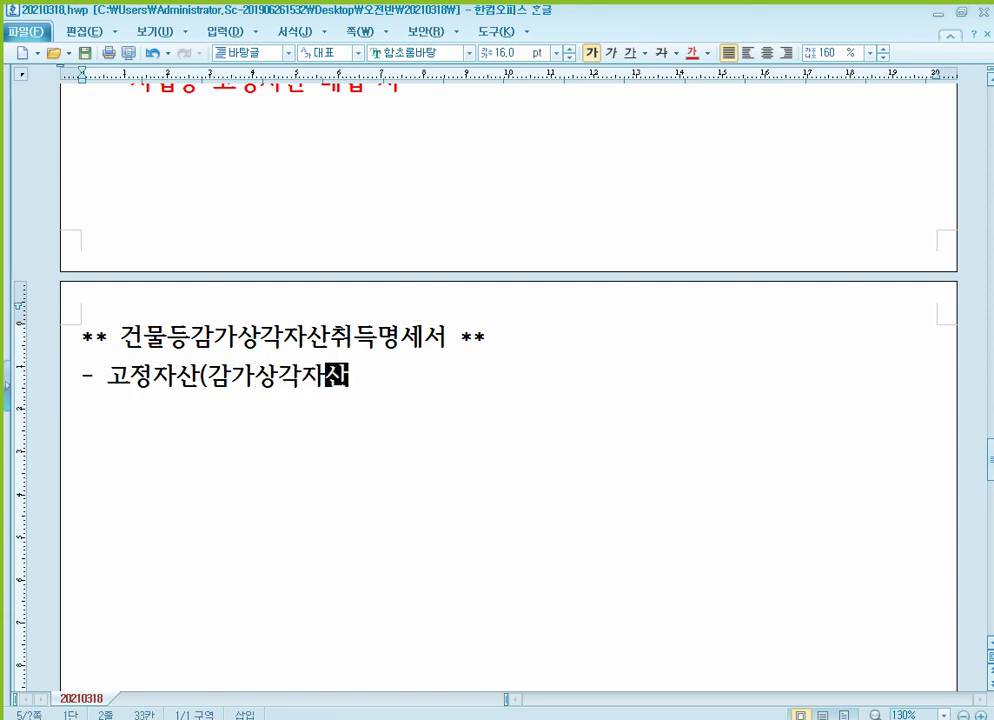
{"action": "type", "text": ") 이"}
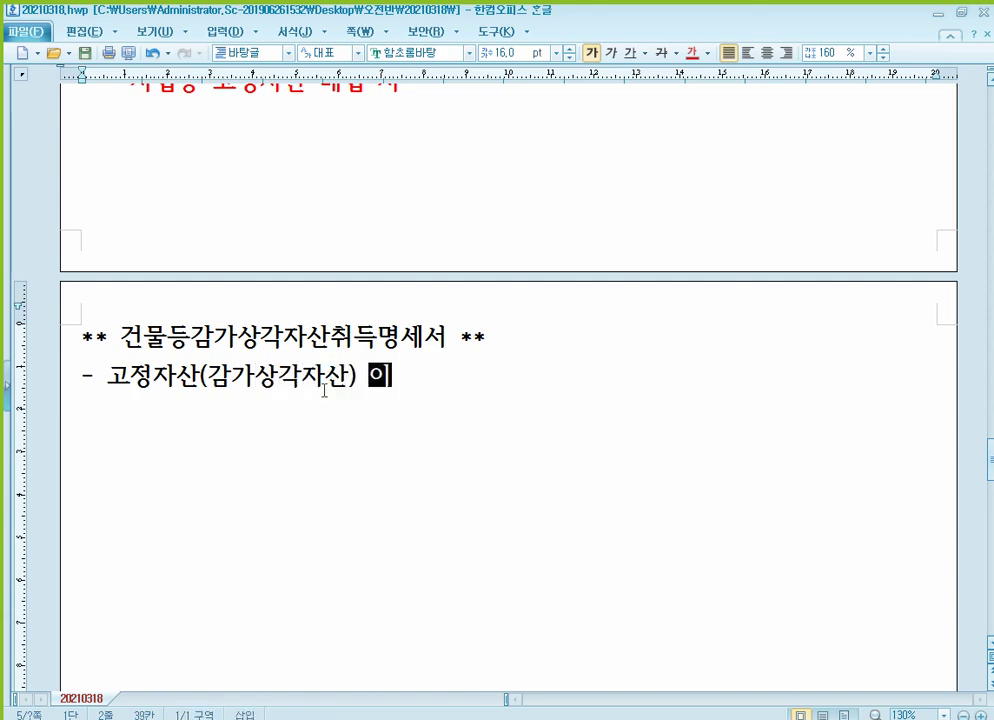
{"action": "type", "text": "ㅂ력"}
{"action": "key", "text": "Return"}
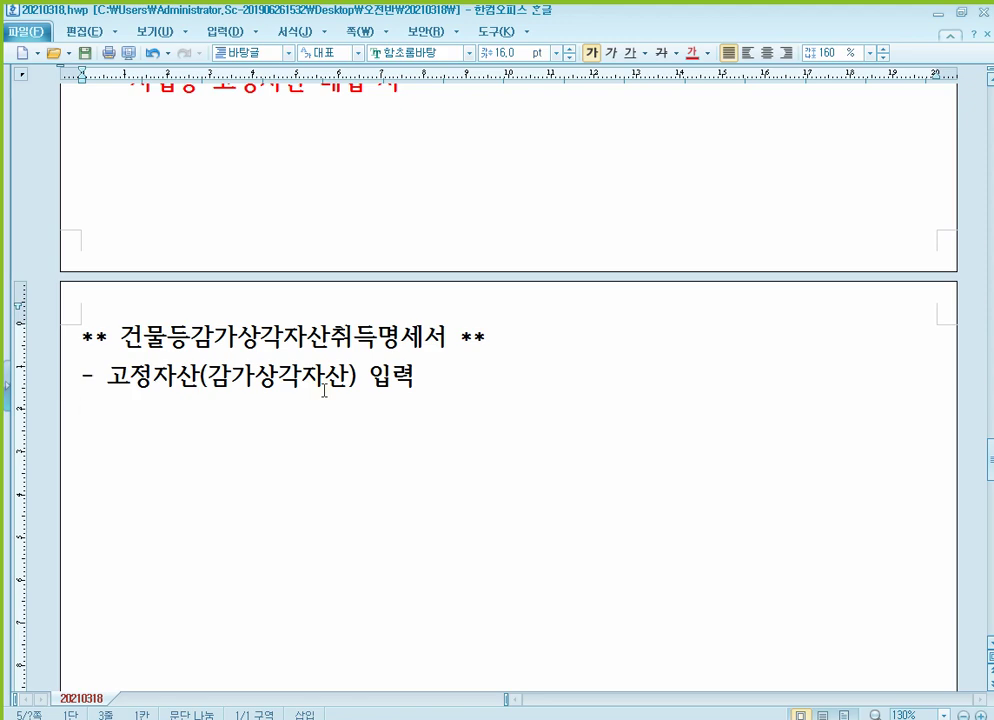
Step: Add an indented line reading "불공제사유 분 : 세금계산서 수취분 O" below the 고정자산 입력 line
{"action": "type", "text": "불공"}
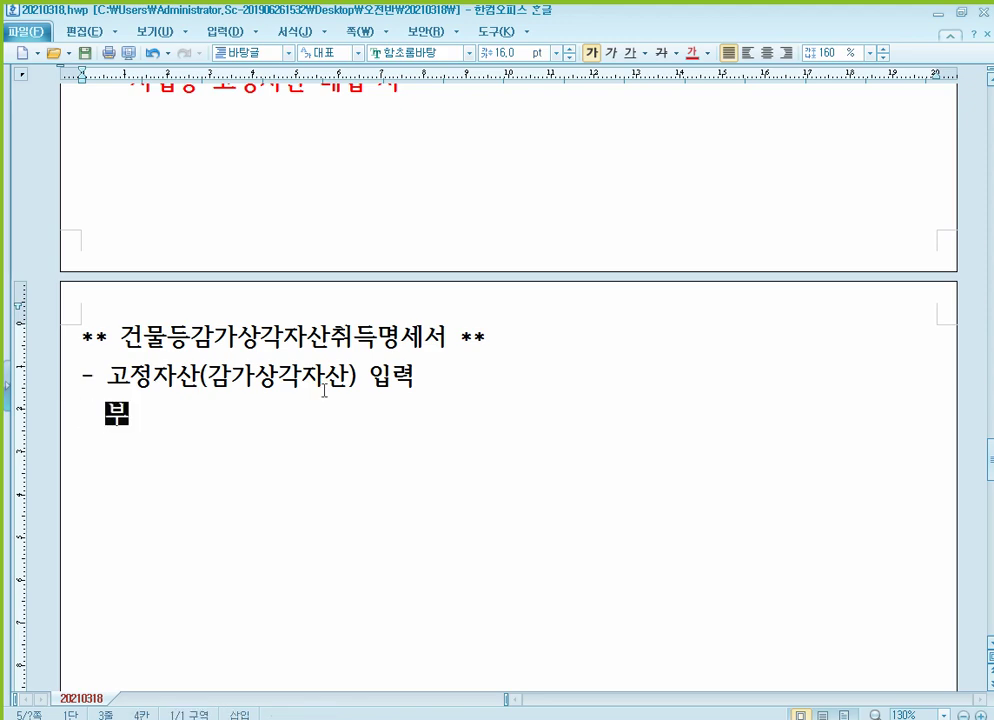
{"action": "type", "text": "제사유 분"}
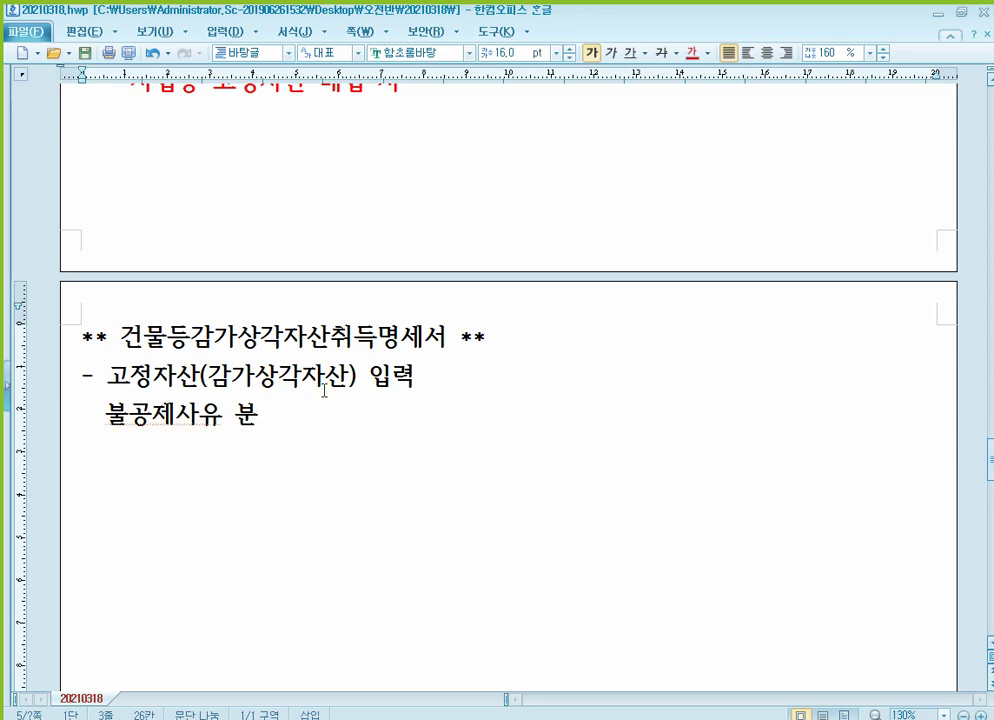
{"action": "type", "text": " : 세그금계산서 "}
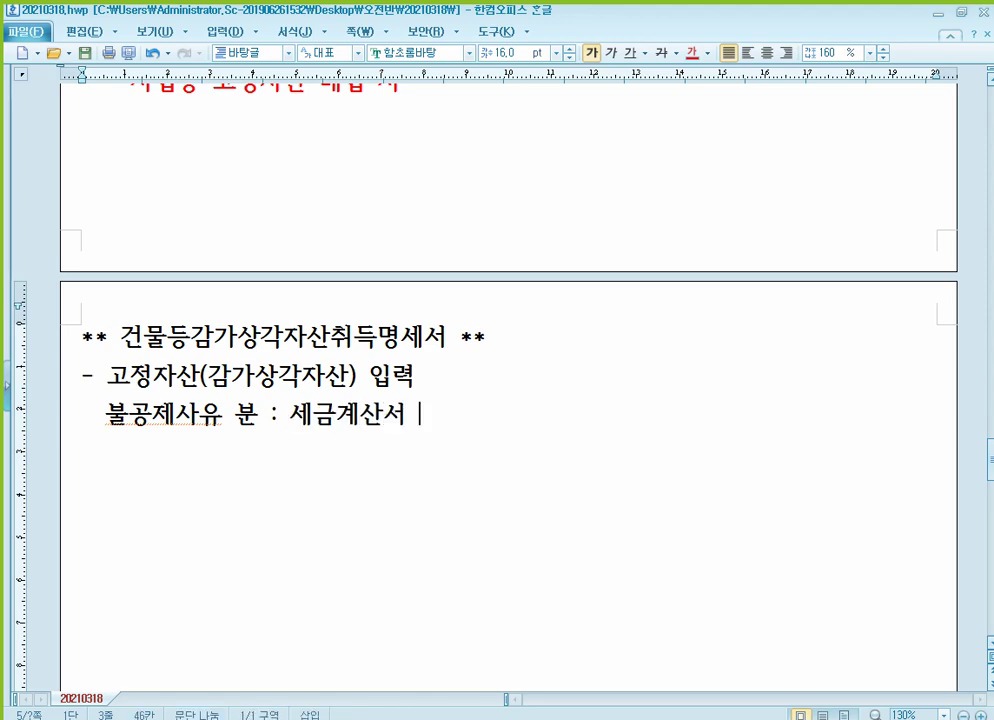
{"action": "type", "text": "수취분"}
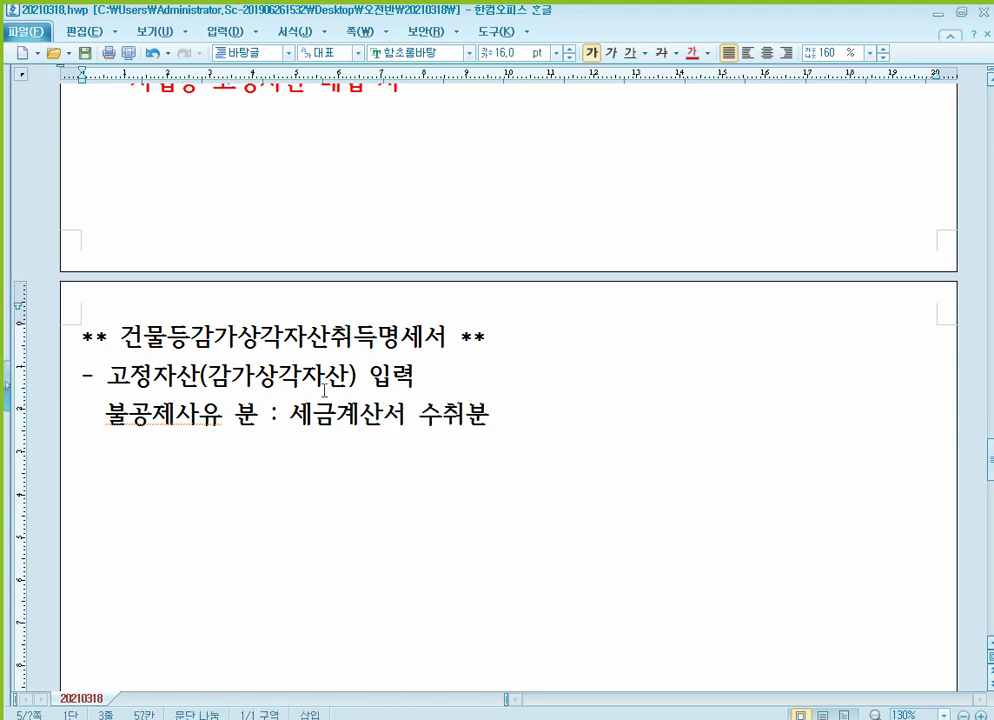
{"action": "type", "text": " 이"}
{"action": "key", "text": "BackSpace"}
Step: Extend the 불공제사유 line with ", 신용카드,현금영수증 수취분 X"
{"action": "type", "text": ", 식"}
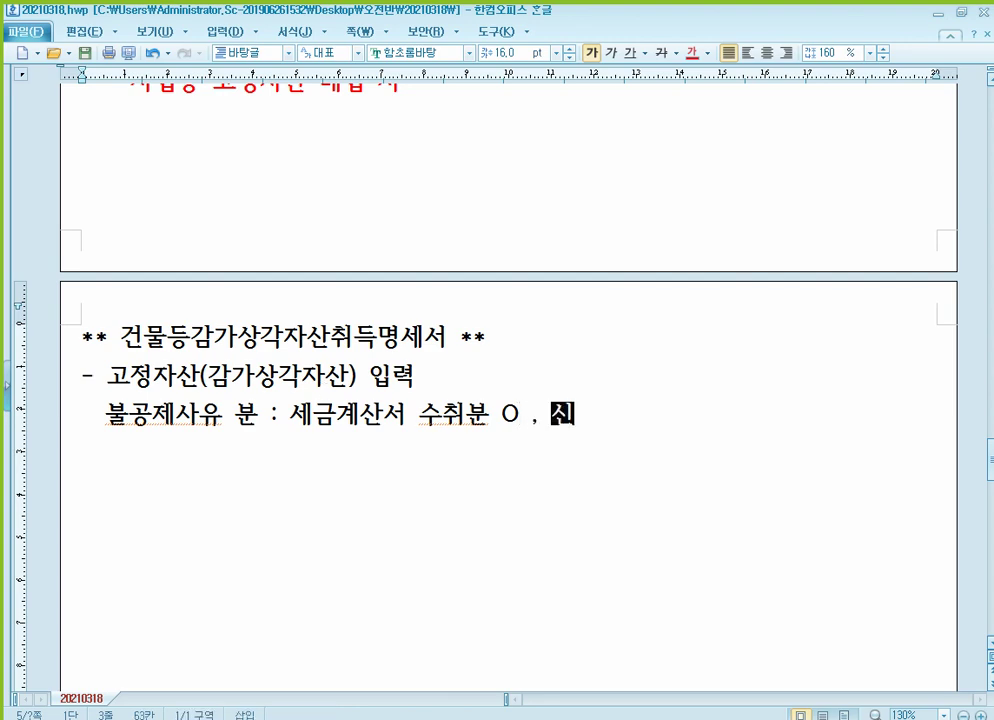
{"action": "type", "text": "용카드,현"}
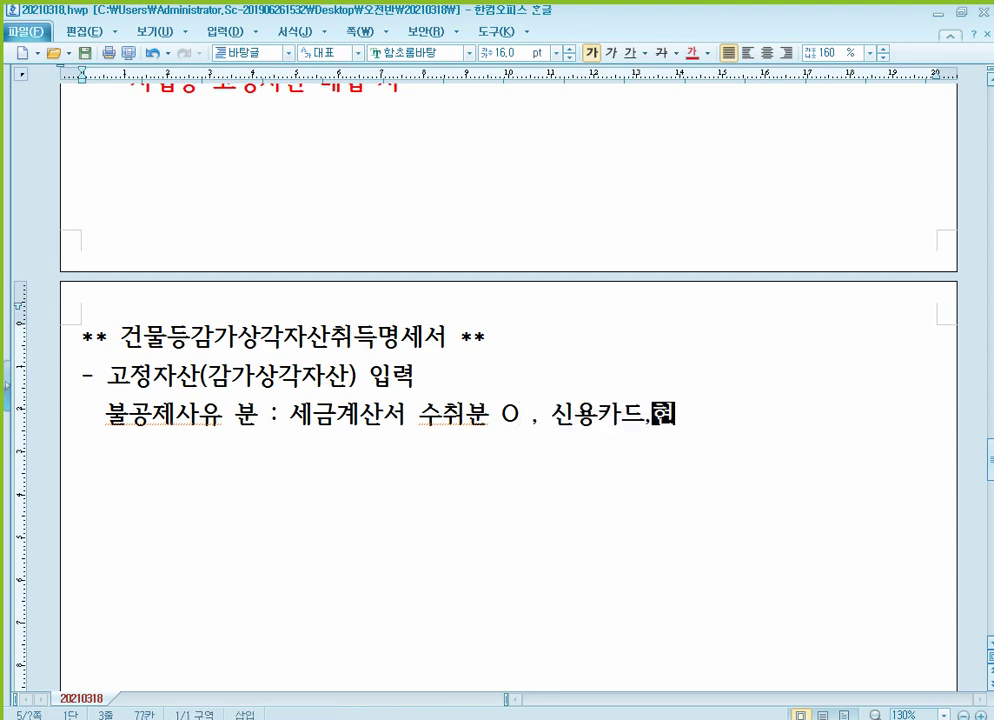
{"action": "type", "text": "금수ㅈ"}
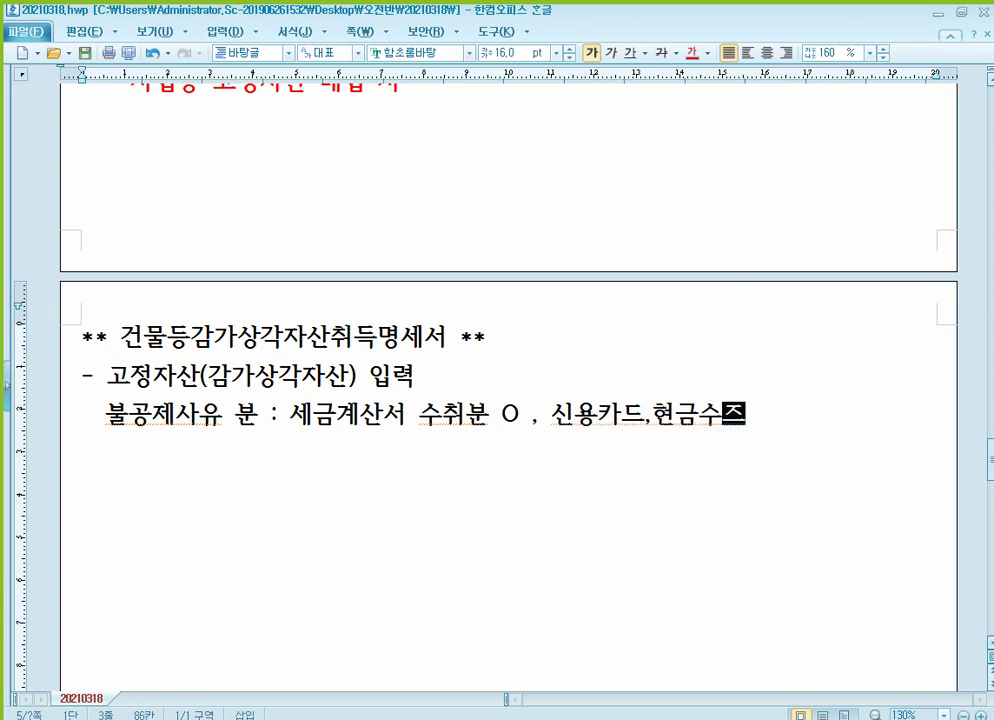
{"action": "key", "text": "BackSpace"}
{"action": "key", "text": "BackSpace"}
{"action": "type", "text": "영"}
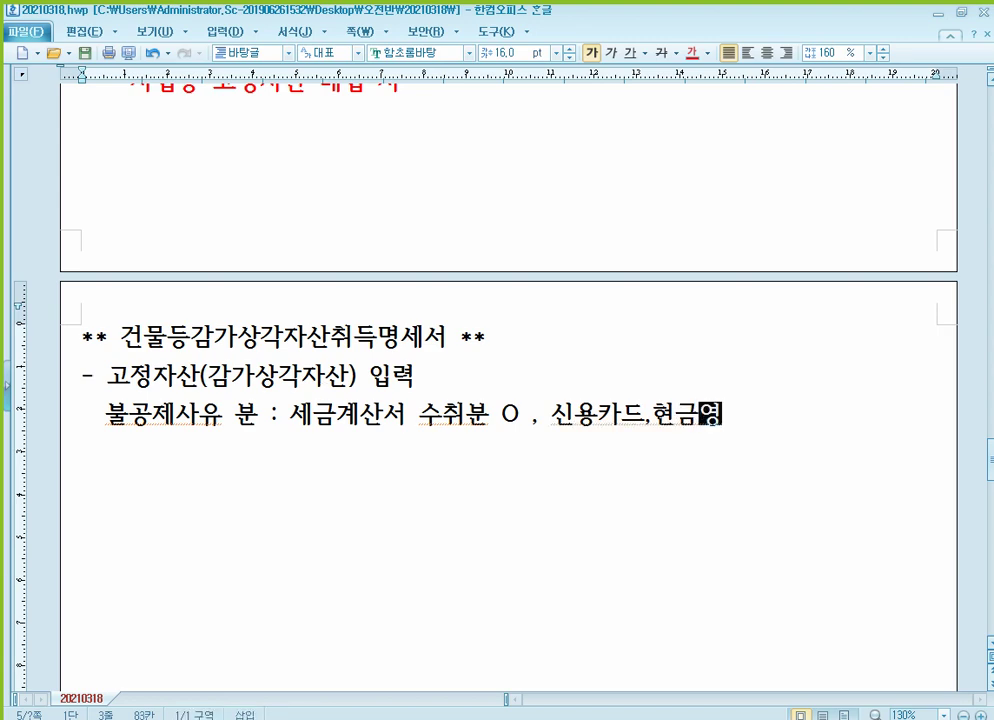
{"action": "type", "text": "수증"}
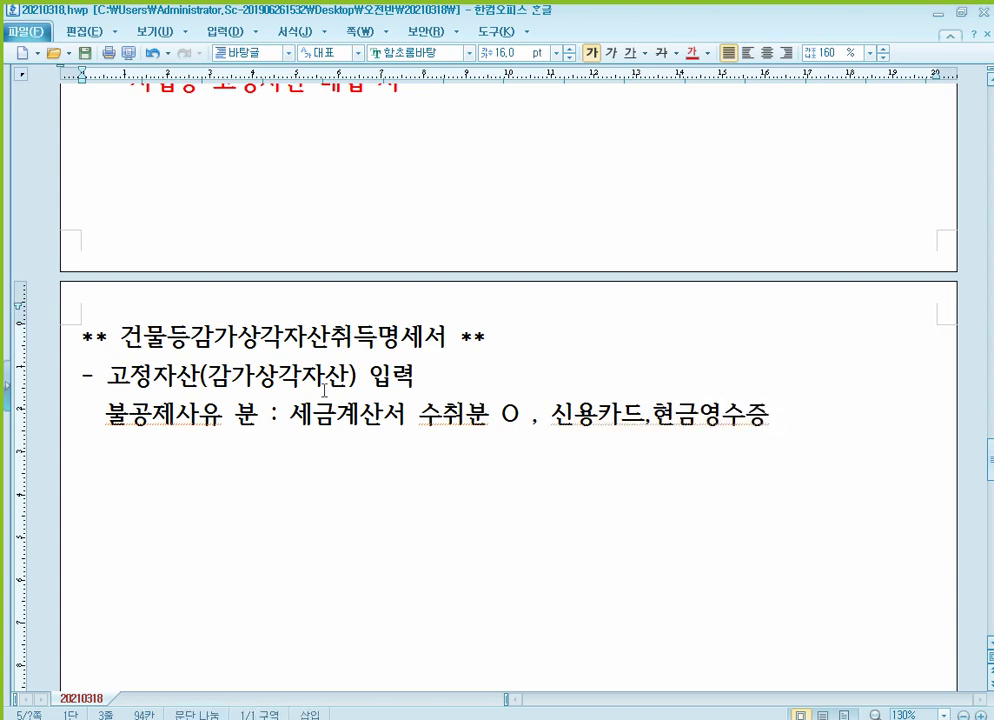
{"action": "type", "text": " 수취분"}
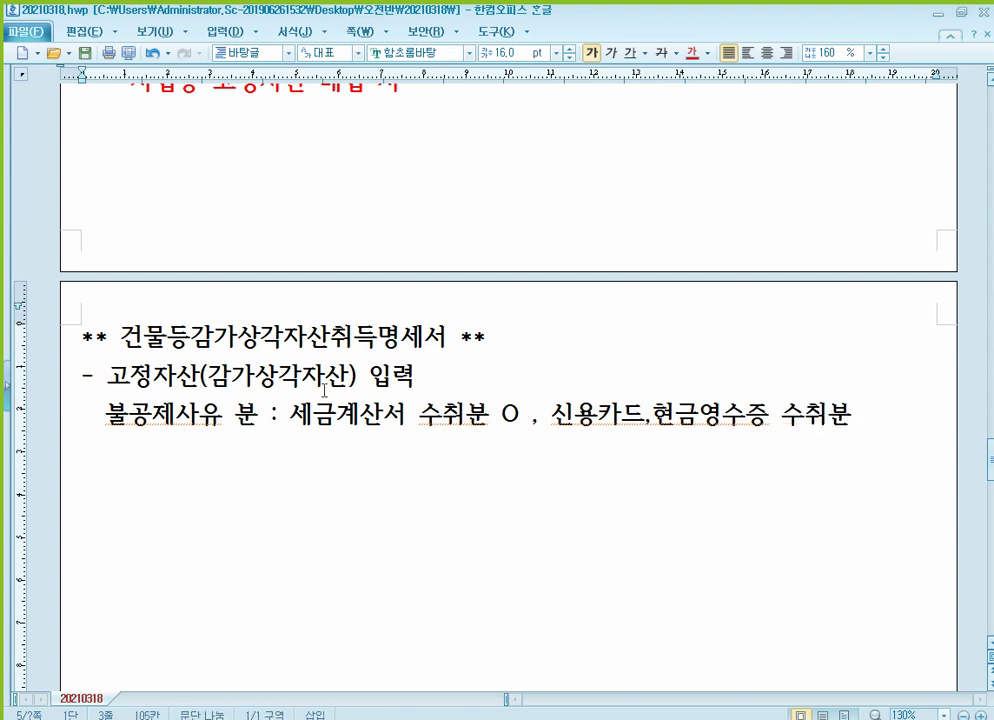
{"action": "type", "text": " X"}
Step: Remove the separating comma and put "신용카드,현금영수증 수취분 X" on its own line, aligned beneath "세금계산서 수취분 O"
{"action": "key", "text": "Left"}
{"action": "key", "text": "Left"}
{"action": "key", "text": "Left"}
{"action": "key", "text": "Left"}
{"action": "key", "text": "Left"}
{"action": "key", "text": "Left"}
{"action": "key", "text": "Left"}
{"action": "key", "text": "Left"}
{"action": "key", "text": "Left"}
{"action": "key", "text": "Left"}
{"action": "key", "text": "Left"}
{"action": "key", "text": "Left"}
{"action": "key", "text": "Left"}
{"action": "key", "text": "Left"}
{"action": "key", "text": "Left"}
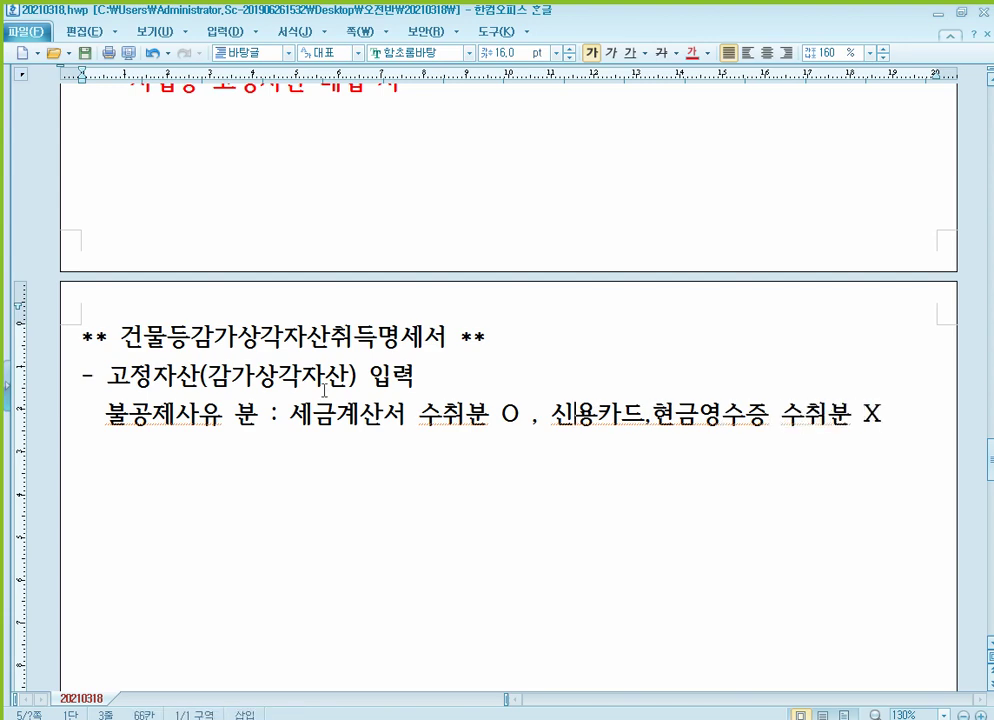
{"action": "key", "text": "BackSpace"}
{"action": "key", "text": "BackSpace"}
{"action": "key", "text": "BackSpace"}
{"action": "key", "text": "Return"}
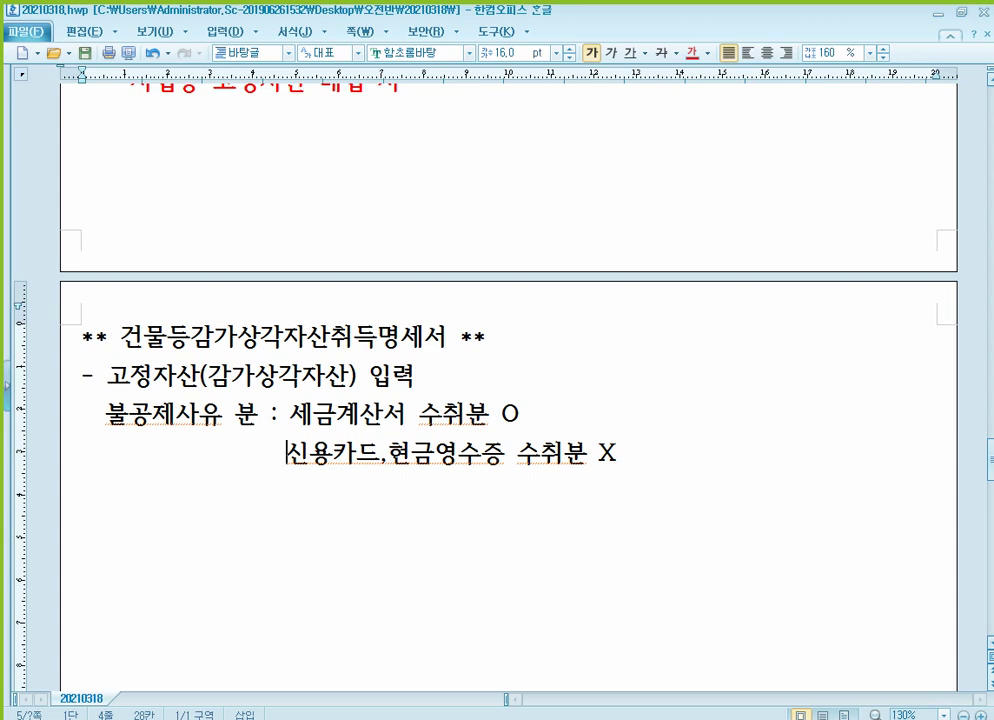
{"action": "left_click", "coordinate": [378, 420]}
{"action": "scroll", "coordinate": [520, 555], "scroll_direction": "down", "scroll_amount": 2}
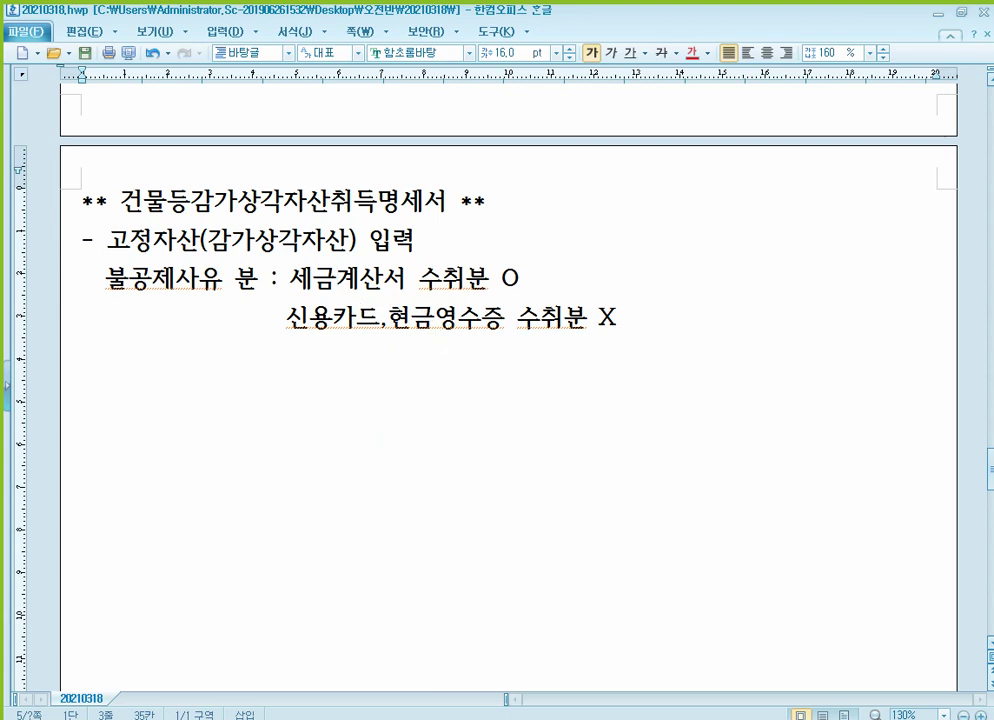
Step: Switch to KcLep's 부가가치세신고서 and examine the 고정자산매입 (11), 공제받지못할매입세액 (16, 50) and 고정매입 (42) rows
{"action": "key", "text": "alt+Tab"}
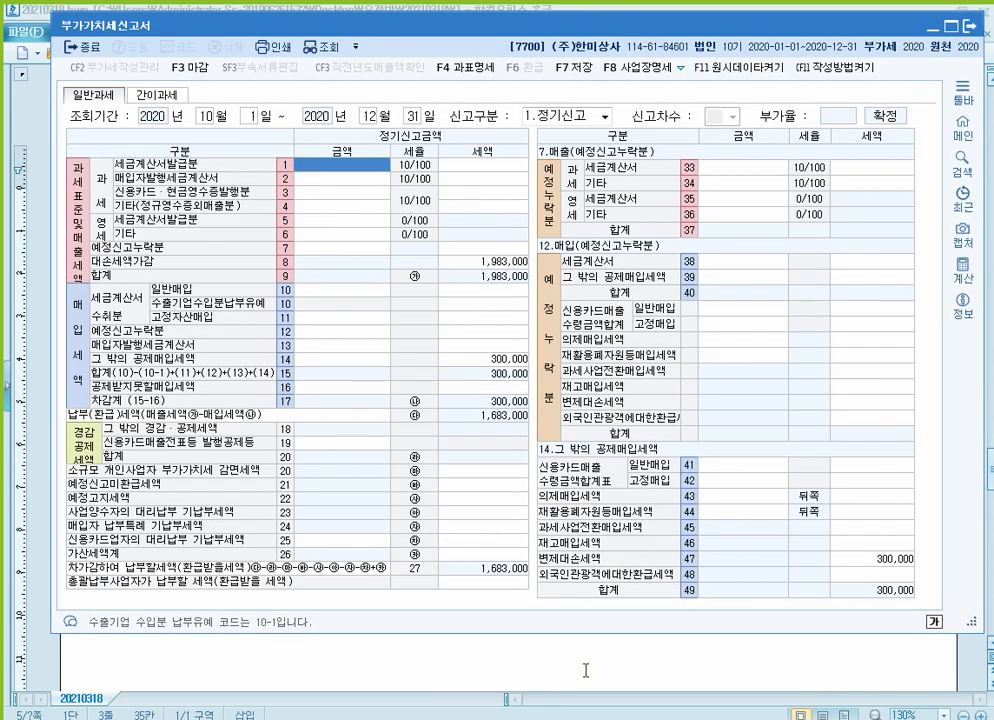
{"action": "left_click", "coordinate": [385, 317]}
{"action": "left_click", "coordinate": [458, 319]}
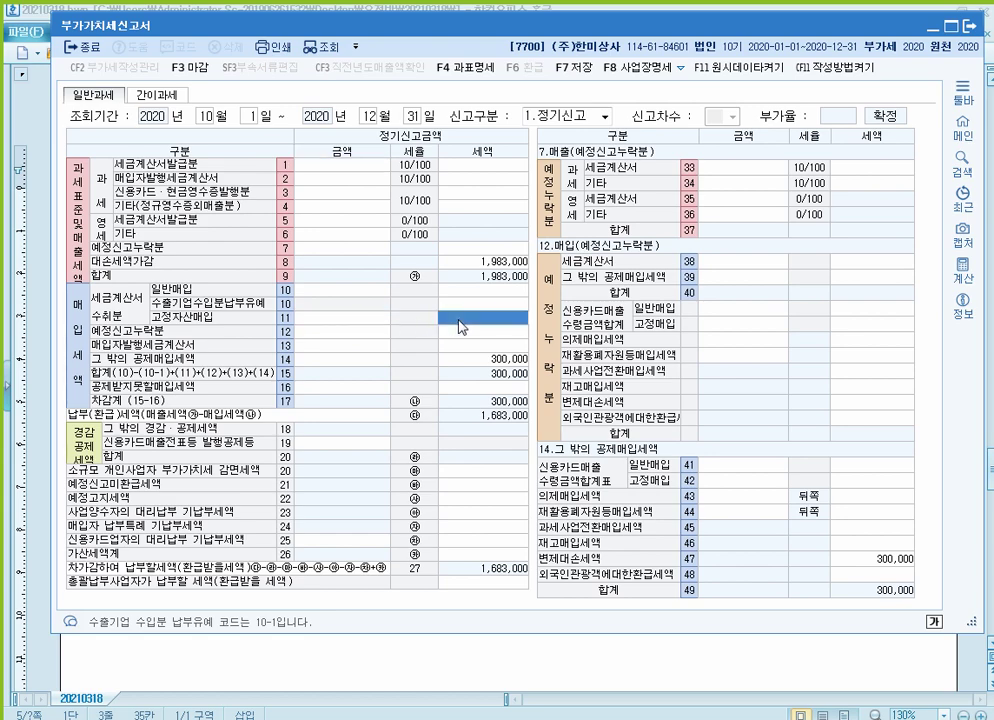
{"action": "left_click", "coordinate": [378, 387]}
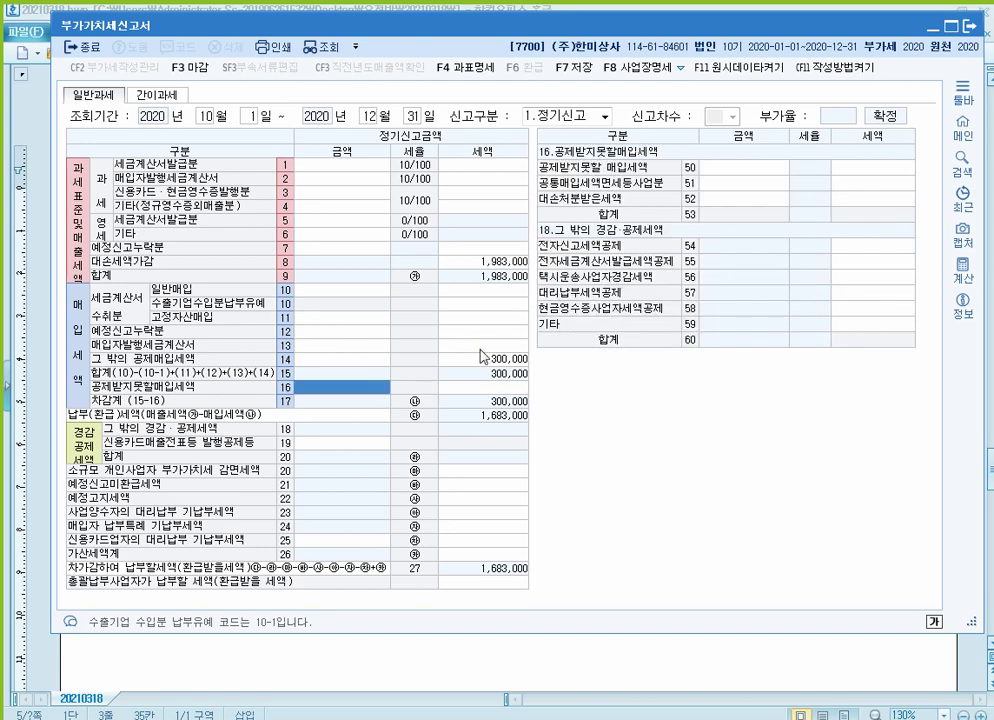
{"action": "left_click", "coordinate": [735, 169]}
{"action": "left_click", "coordinate": [848, 168]}
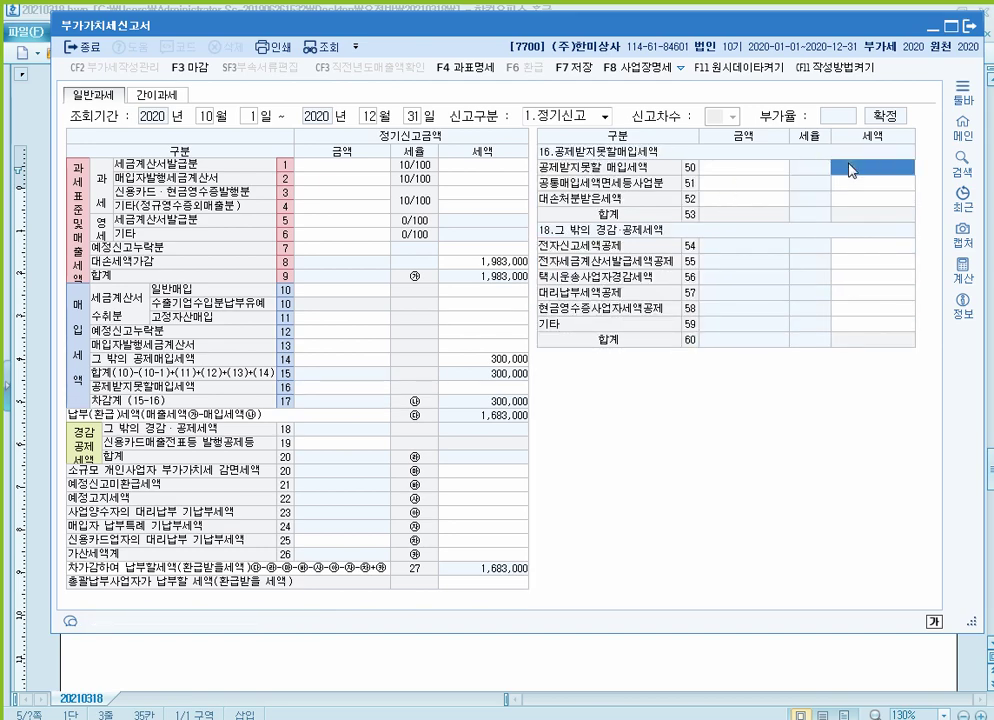
{"action": "left_click", "coordinate": [468, 318]}
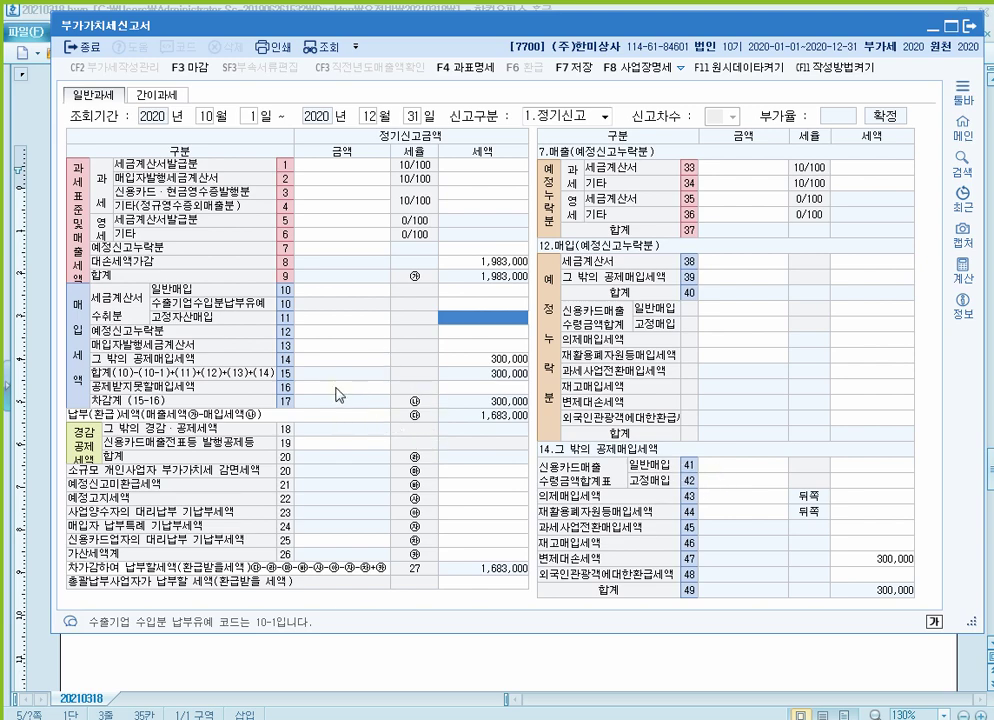
{"action": "left_click", "coordinate": [300, 318]}
{"action": "left_click", "coordinate": [451, 318]}
{"action": "left_click", "coordinate": [758, 481]}
{"action": "left_click", "coordinate": [867, 480]}
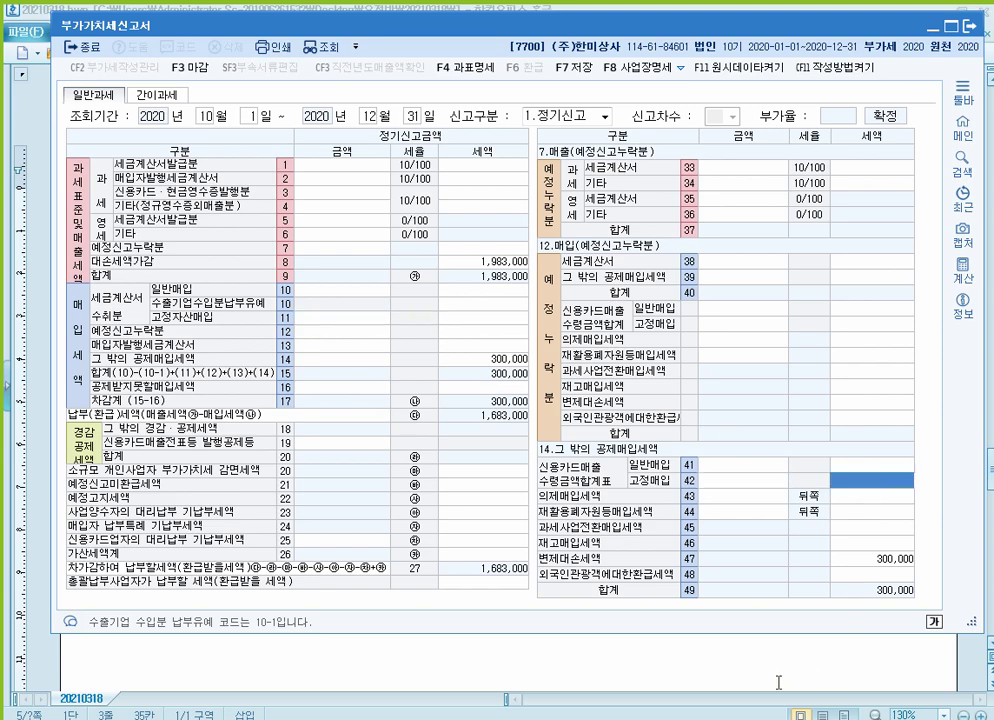
Step: Minimize the notes document and close KcLep's 부가가치세신고서 without saving the data
{"action": "left_click", "coordinate": [778, 682]}
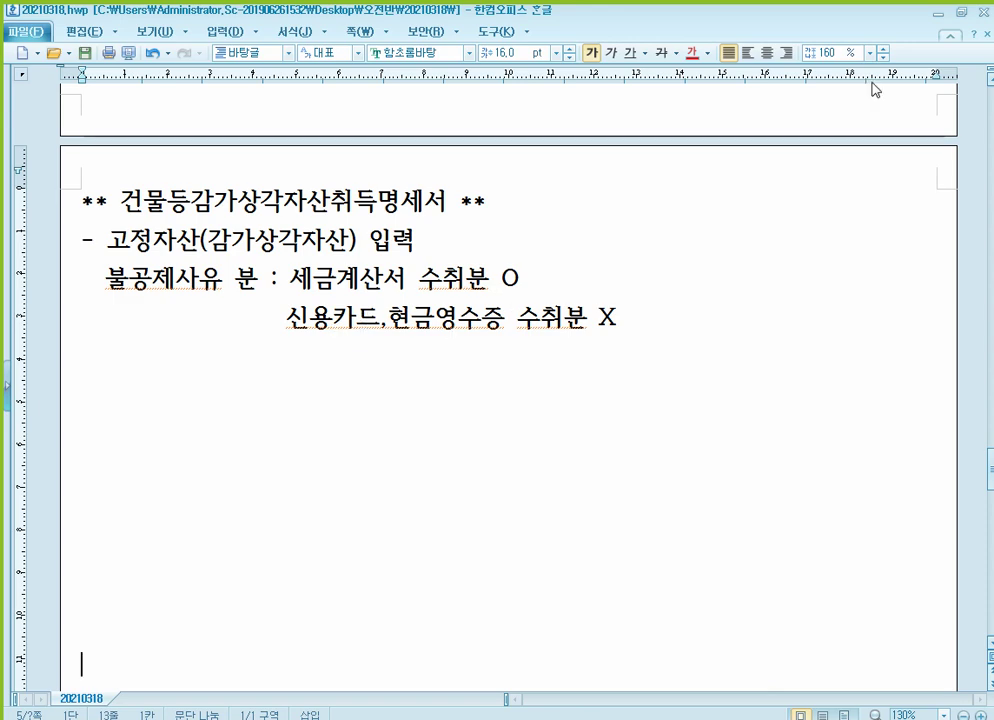
{"action": "left_click", "coordinate": [943, 22]}
{"action": "left_click", "coordinate": [971, 28]}
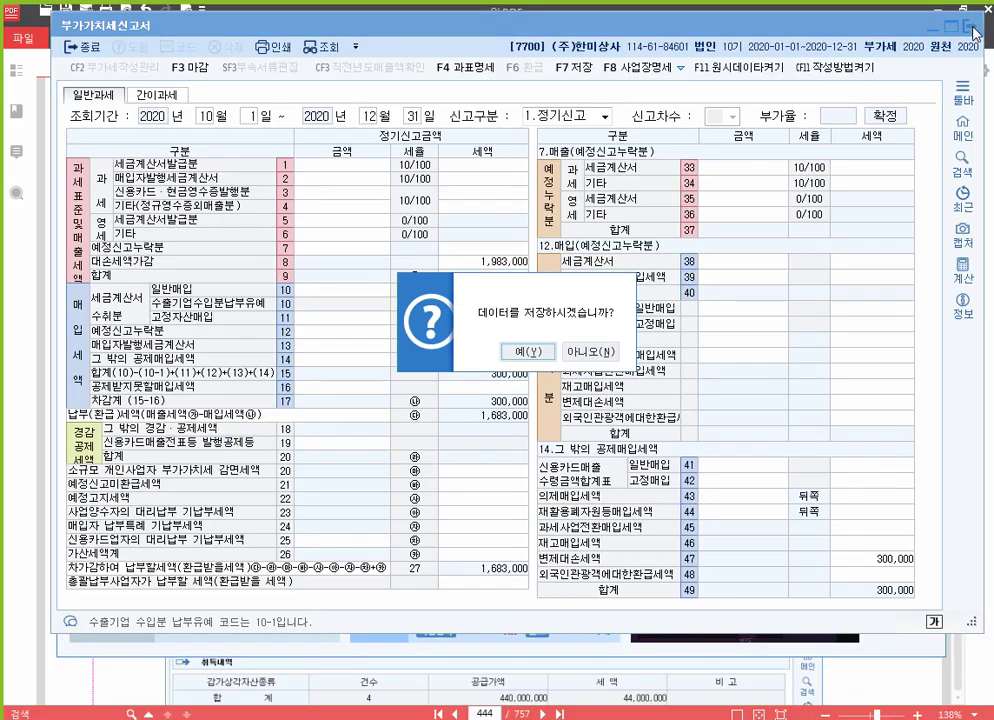
{"action": "key", "text": "n"}
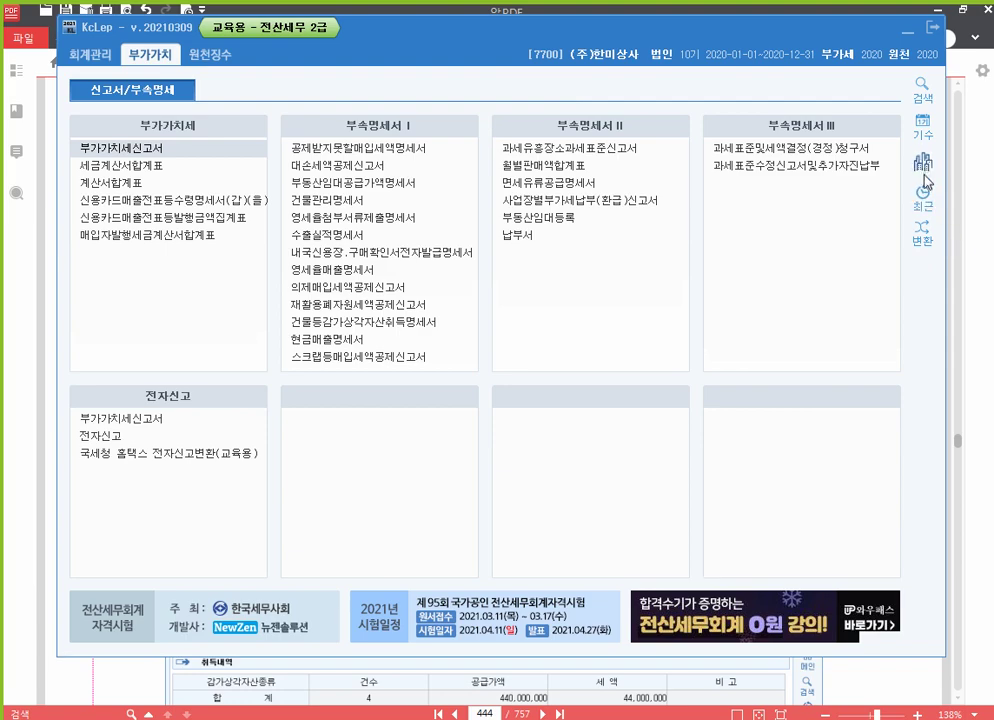
Step: Change the working company in KcLep to code 3005, (주)미래산업
{"action": "left_click", "coordinate": [926, 182]}
{"action": "type", "text": "3005"}
{"action": "key", "text": "Return"}
{"action": "key", "text": "Return"}
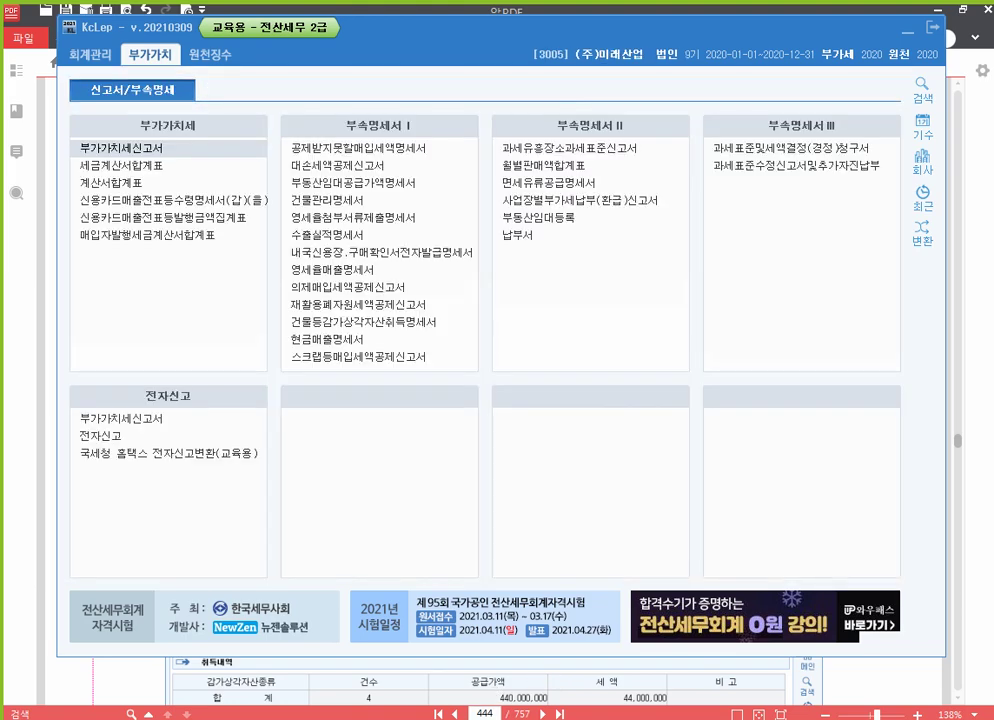
Step: Check the 기본예제 on page 444 in 알PDF and open the 건물등감가상각자산취득명세서 in KcLep
{"action": "key", "text": "alt+Tab"}
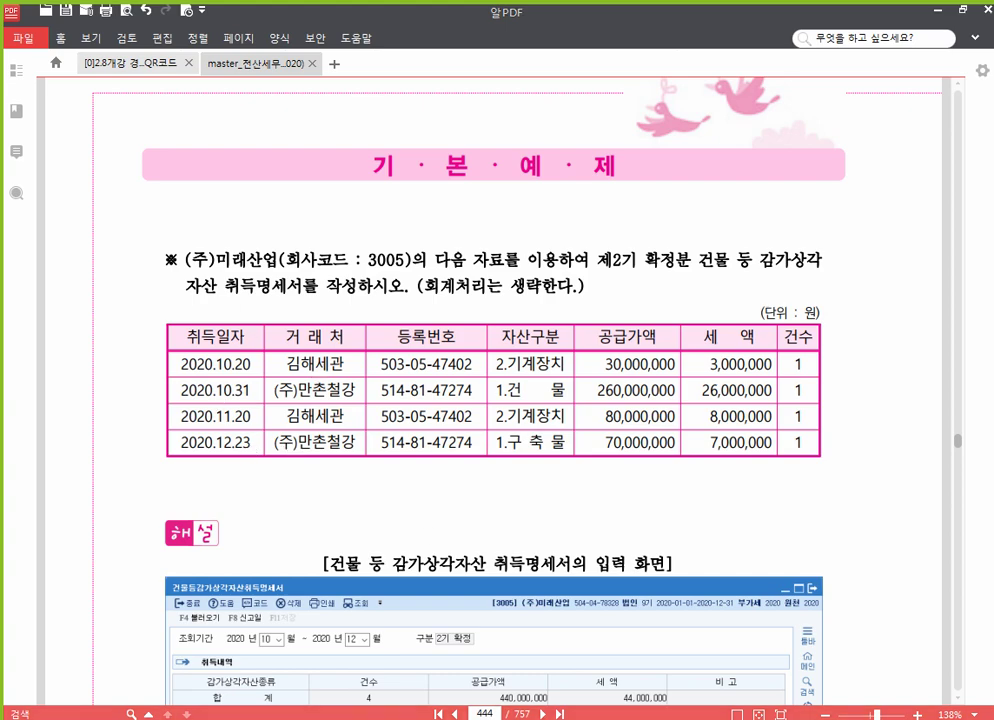
{"action": "key", "text": "alt+Tab"}
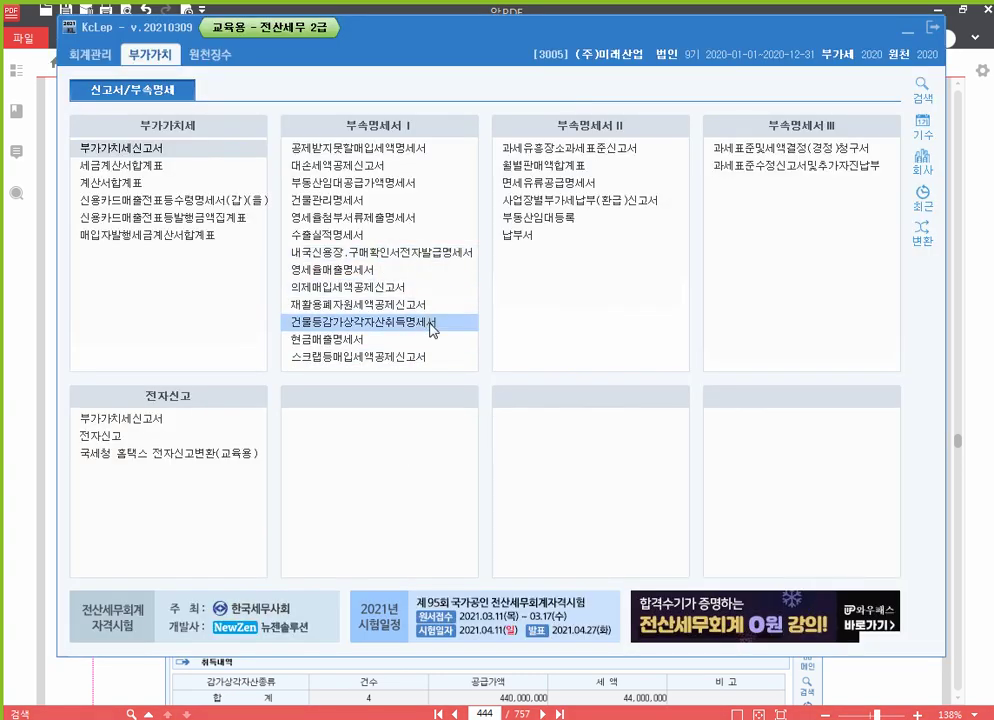
{"action": "key", "text": "ctrl"}
{"action": "key", "text": "ctrl"}
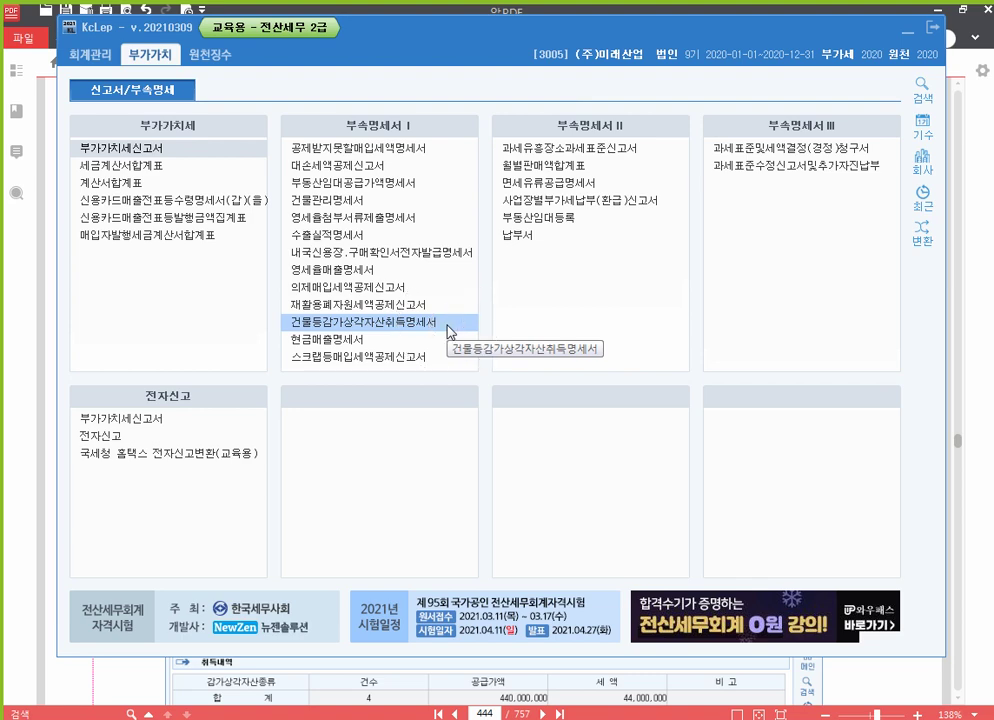
{"action": "key", "text": "ctrl"}
{"action": "key", "text": "ctrl"}
{"action": "left_click", "coordinate": [447, 325]}
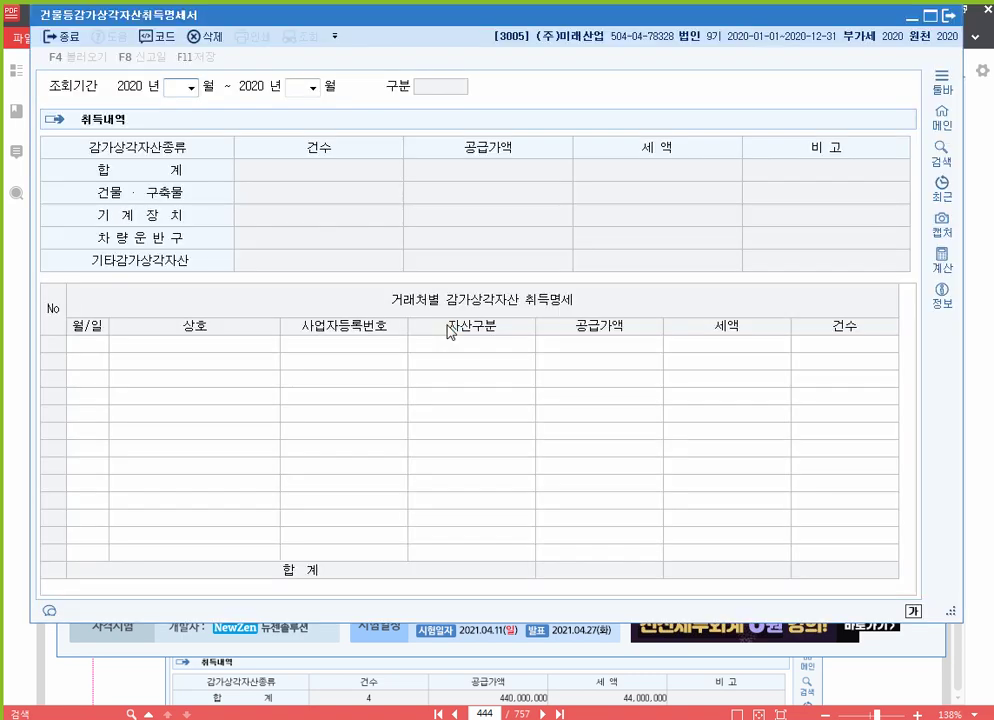
Step: Set the 조회기간 to October–December 2020 and enter the 10-20 김해세관 acquisition as 기계장치 with a 공급가액 of 30,000,000
{"action": "type", "text": "12"}
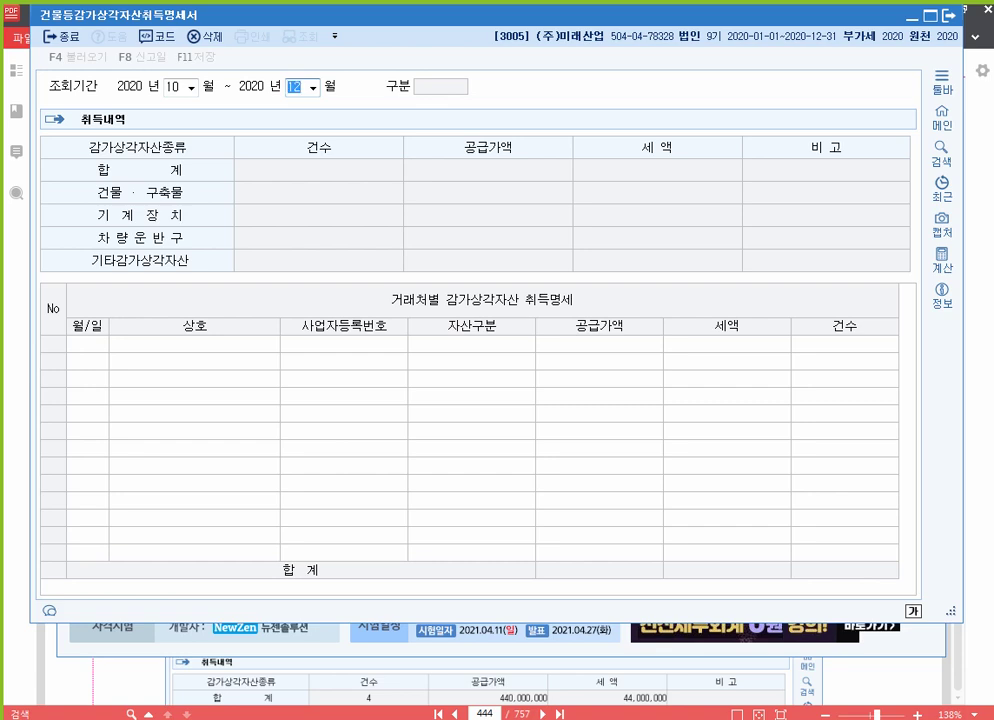
{"action": "key", "text": "Return"}
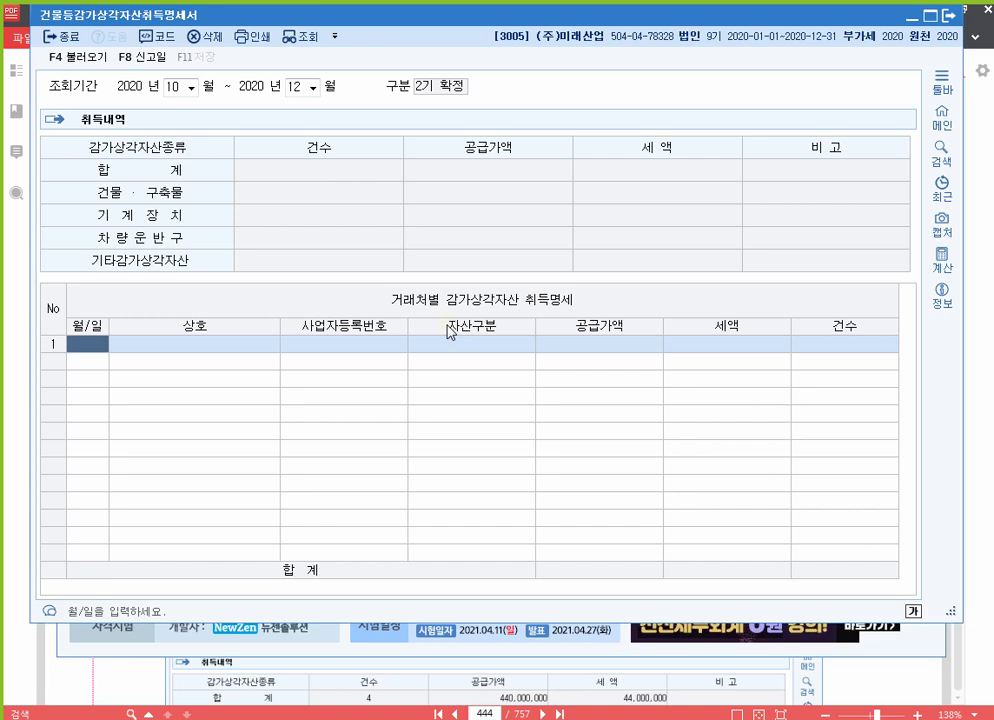
{"action": "type", "text": "1020"}
{"action": "key", "text": "Return"}
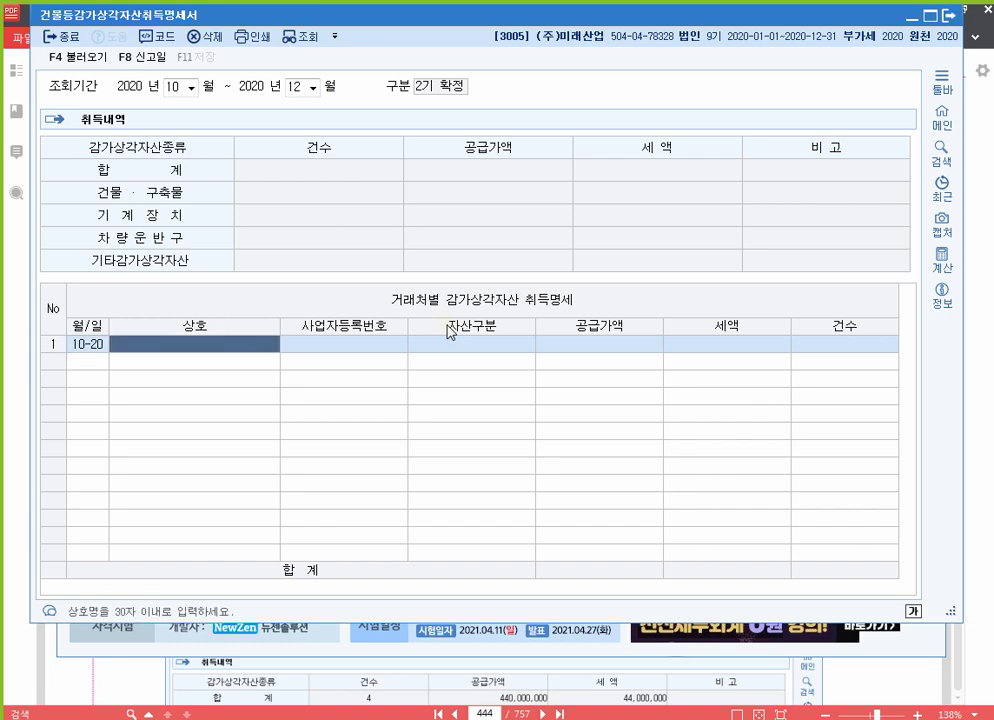
{"action": "key", "text": "F2"}
{"action": "type", "text": "김해"}
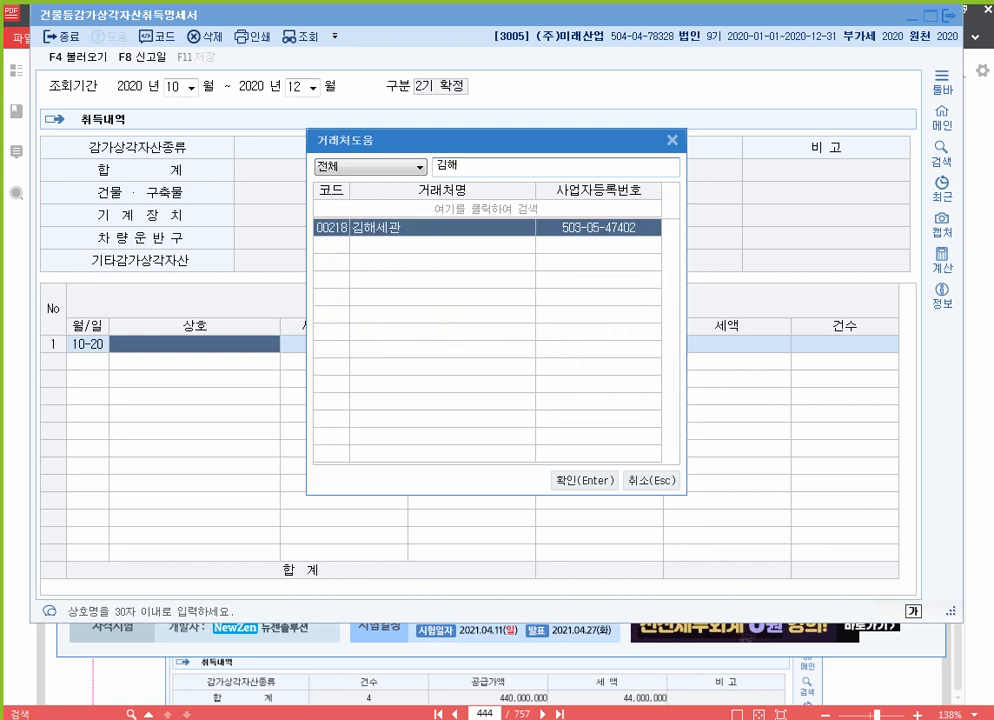
{"action": "key", "text": "Return"}
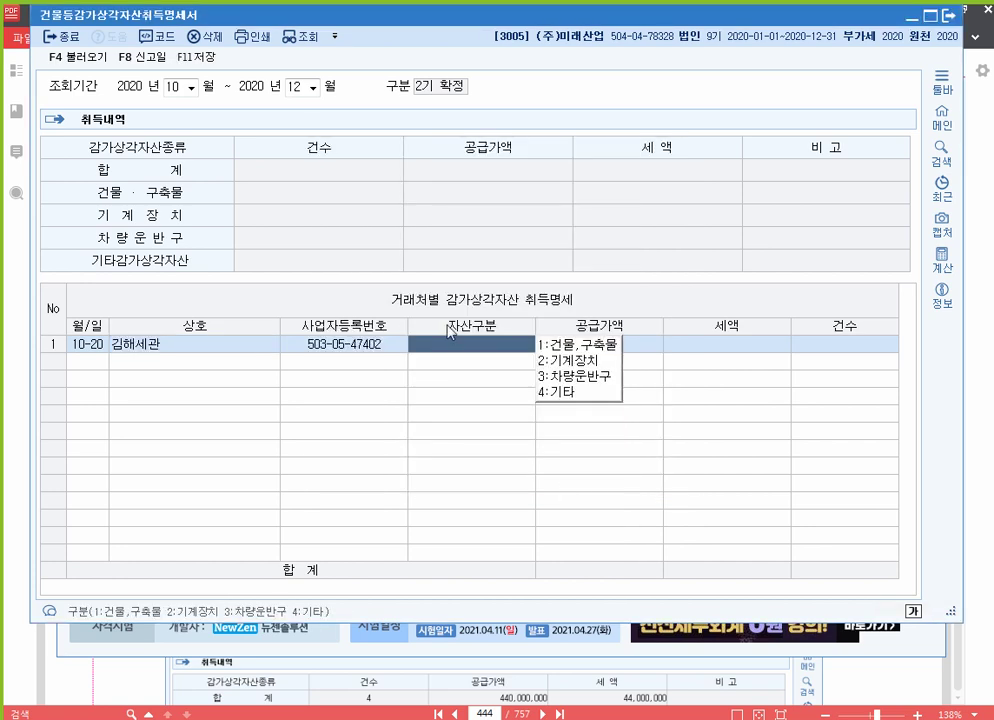
{"action": "type", "text": "2"}
{"action": "key", "text": "Return"}
{"action": "type", "text": "30000000"}
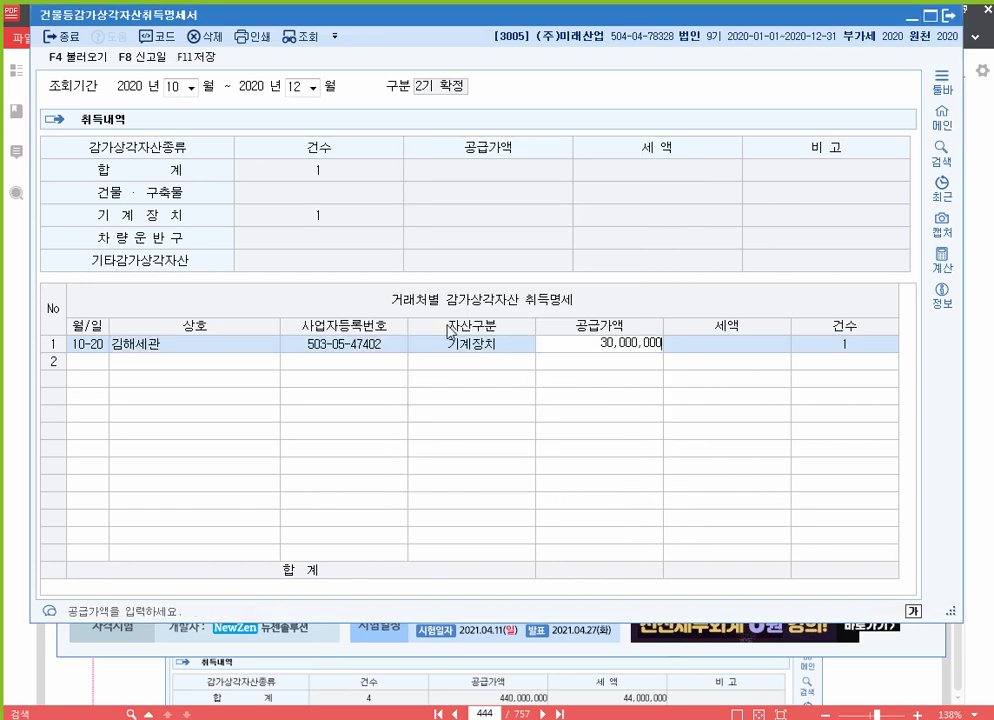
{"action": "key", "text": "Return"}
{"action": "key", "text": "Return"}
{"action": "key", "text": "Return"}
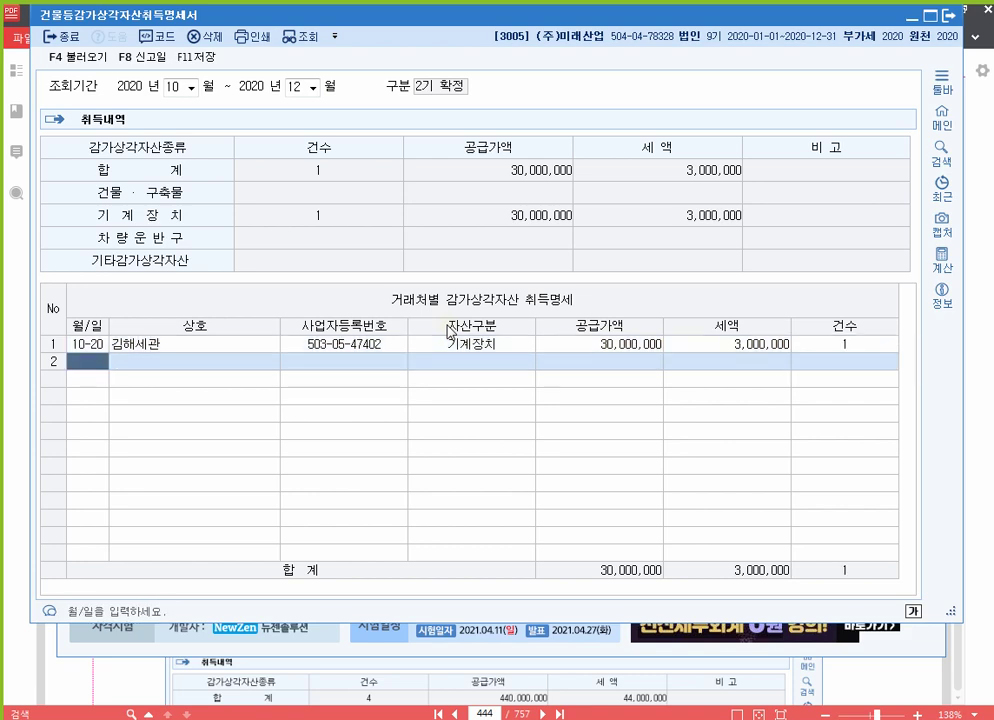
Step: Enter the 10-31 acquisition from (주)만촌철강 as 건물,구축물 with a 공급가액 of 260,000,000
{"action": "type", "text": "1031"}
{"action": "key", "text": "Return"}
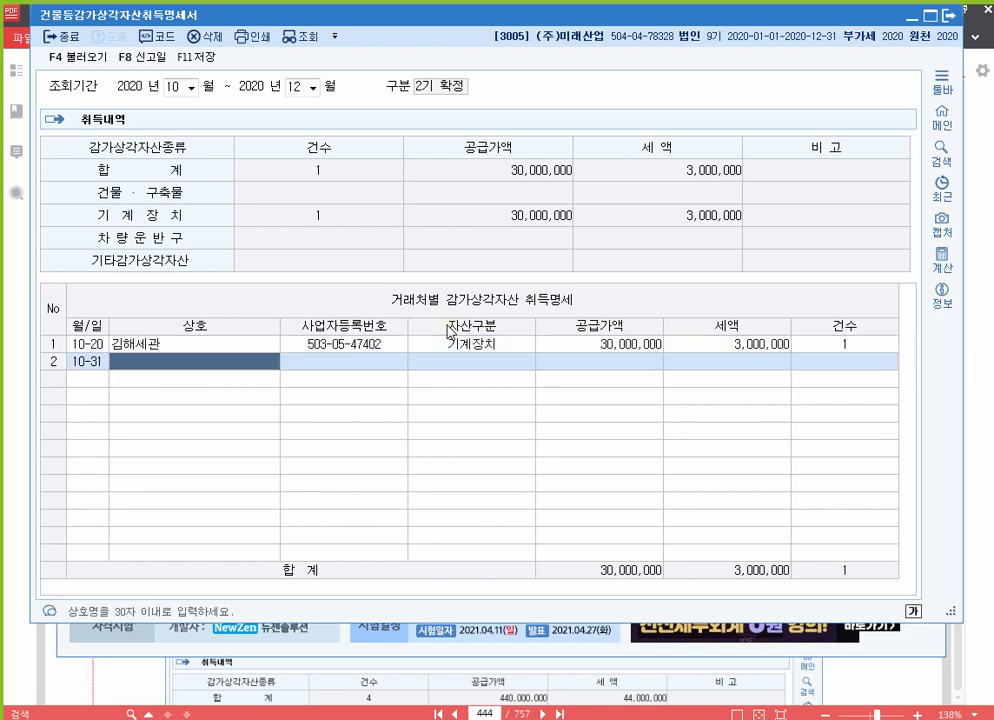
{"action": "key", "text": "F2"}
{"action": "type", "text": "만"}
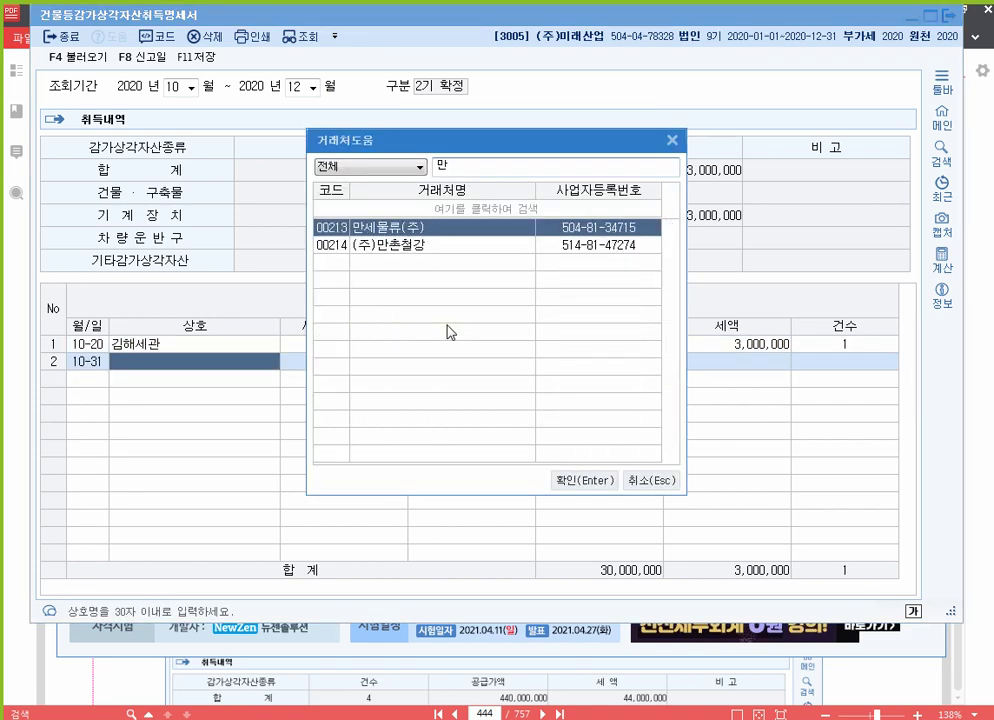
{"action": "key", "text": "Down"}
{"action": "key", "text": "Return"}
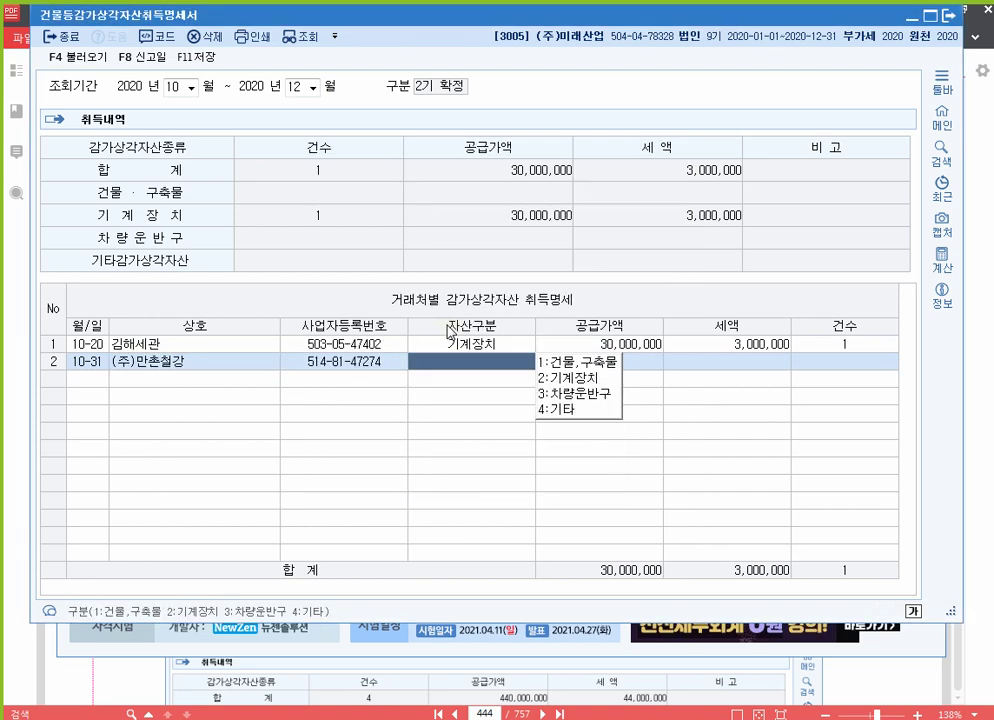
{"action": "type", "text": "1"}
{"action": "key", "text": "Return"}
{"action": "type", "text": "260000000"}
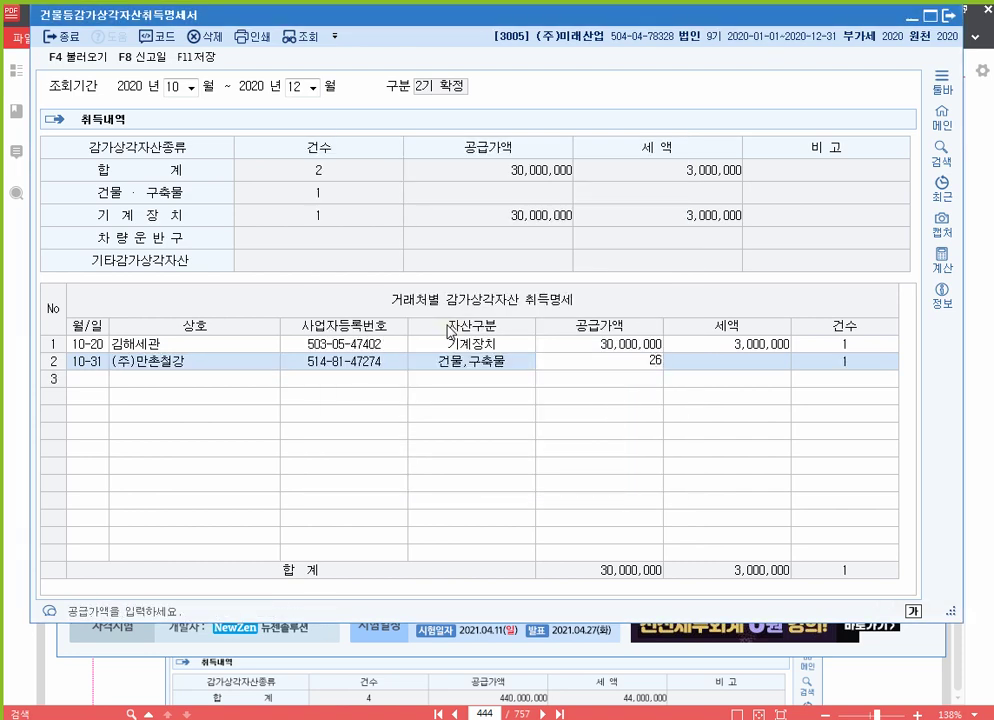
{"action": "key", "text": "Return"}
{"action": "key", "text": "Return"}
{"action": "key", "text": "Return"}
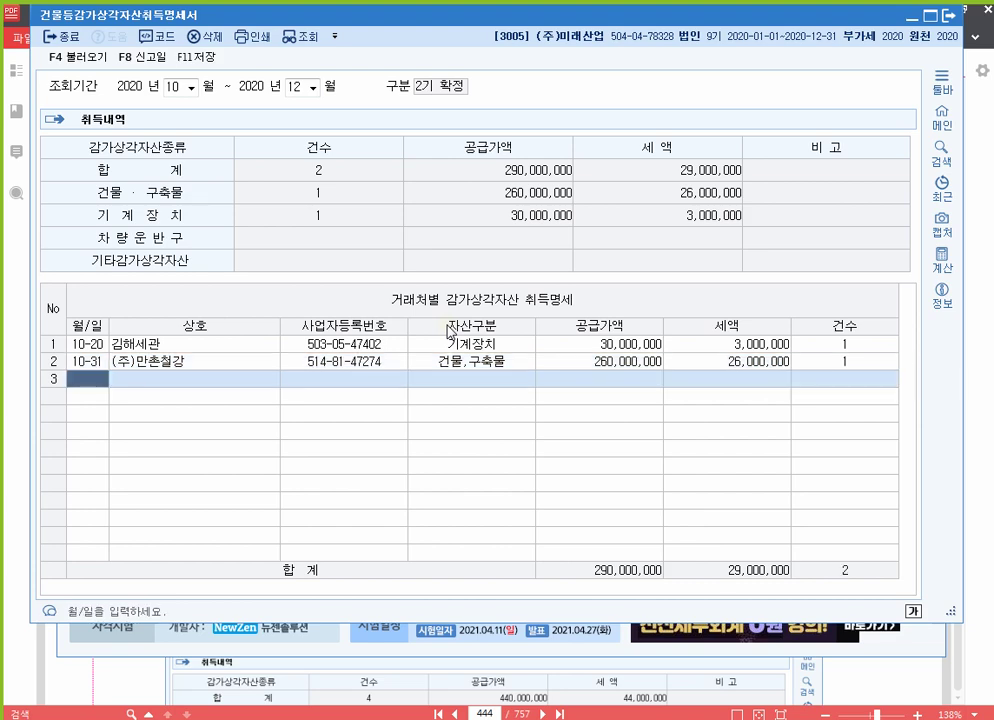
Step: Enter the 11-20 acquisition from 김해세관 as 기계장치 with a 공급가액 of 80,000,000
{"action": "type", "text": "11-20"}
{"action": "key", "text": "Return"}
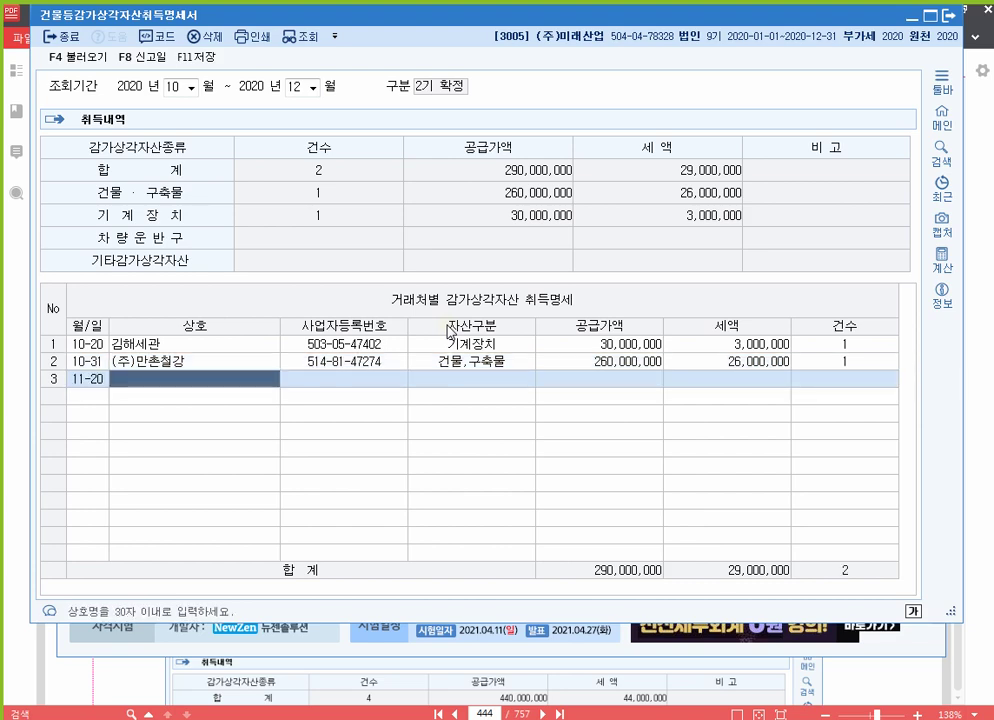
{"action": "key", "text": "F2"}
{"action": "type", "text": "김해"}
{"action": "key", "text": "Return"}
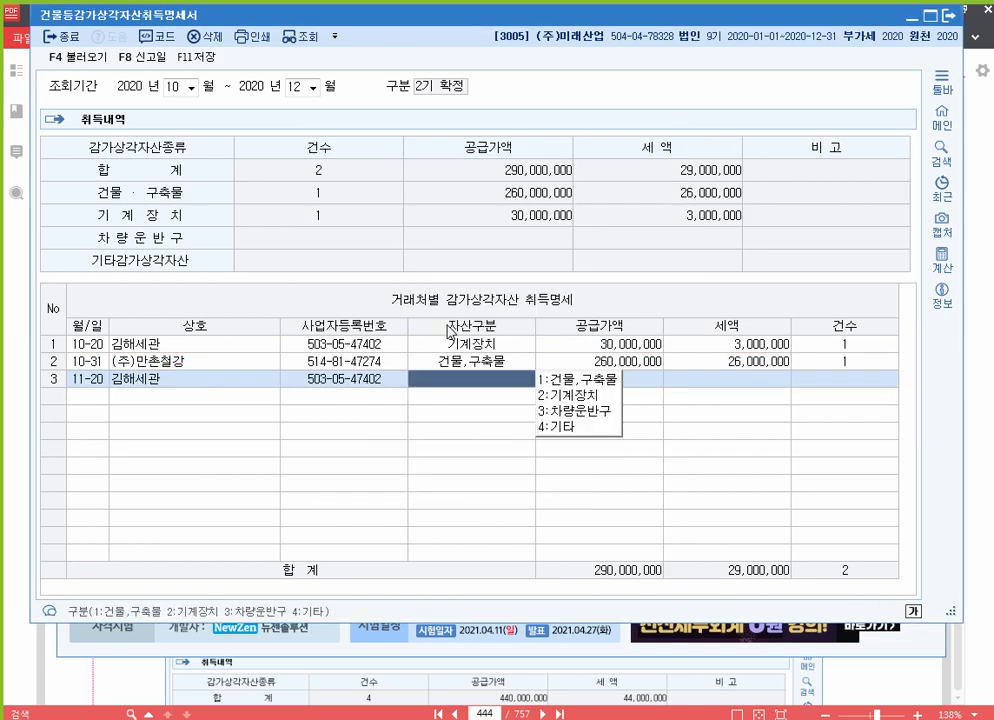
{"action": "type", "text": "280000000"}
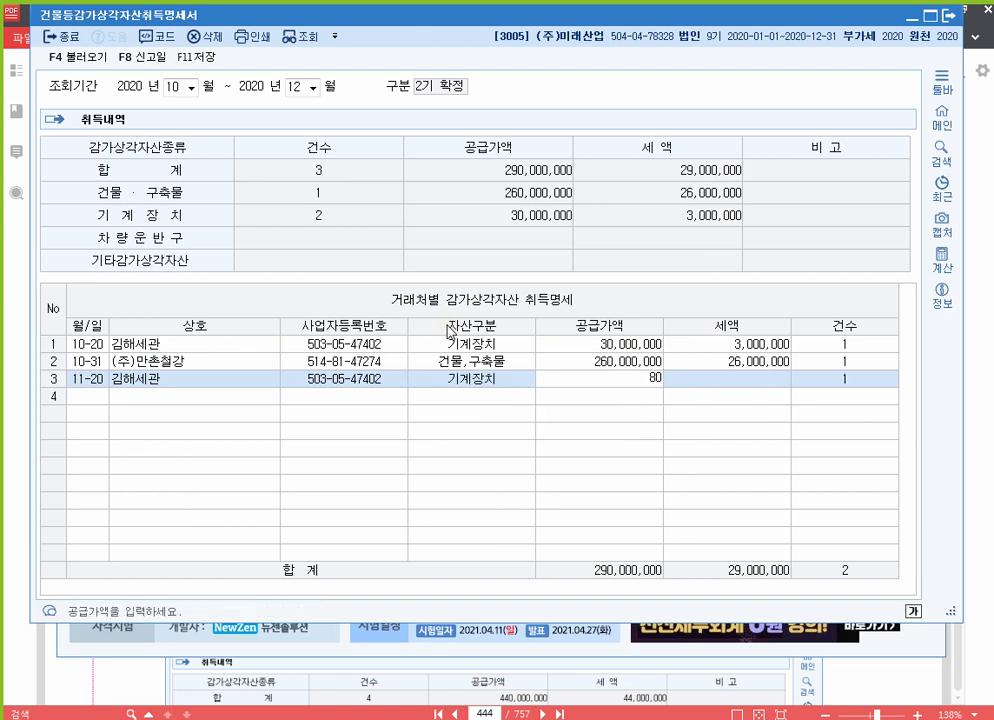
{"action": "key", "text": "Return"}
{"action": "key", "text": "Return"}
{"action": "key", "text": "Return"}
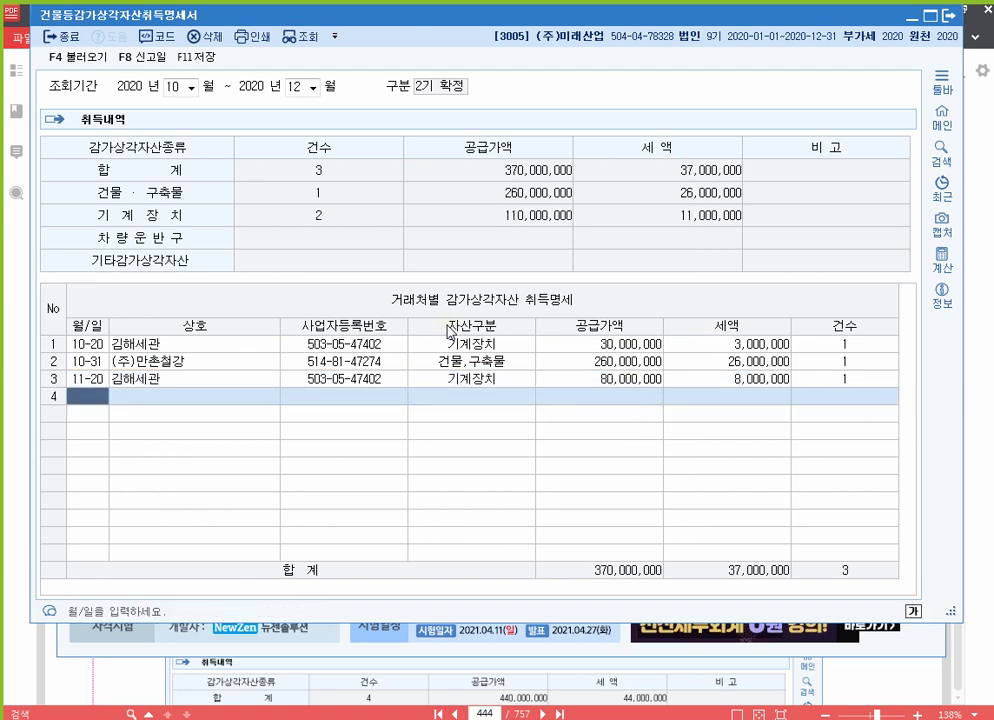
Step: Enter the 12-23 acquisition from (주)만촌철강 as 건물,구축물 with a 공급가액 of 70,000,000, and save the statement
{"action": "type", "text": "1223"}
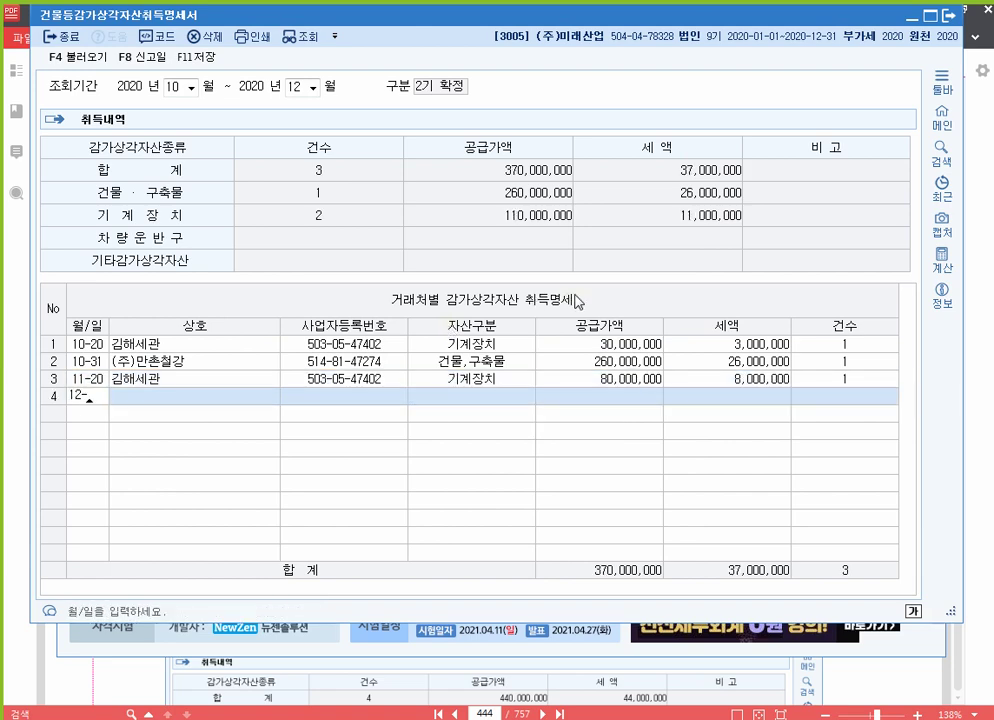
{"action": "key", "text": "Return"}
{"action": "key", "text": "F2"}
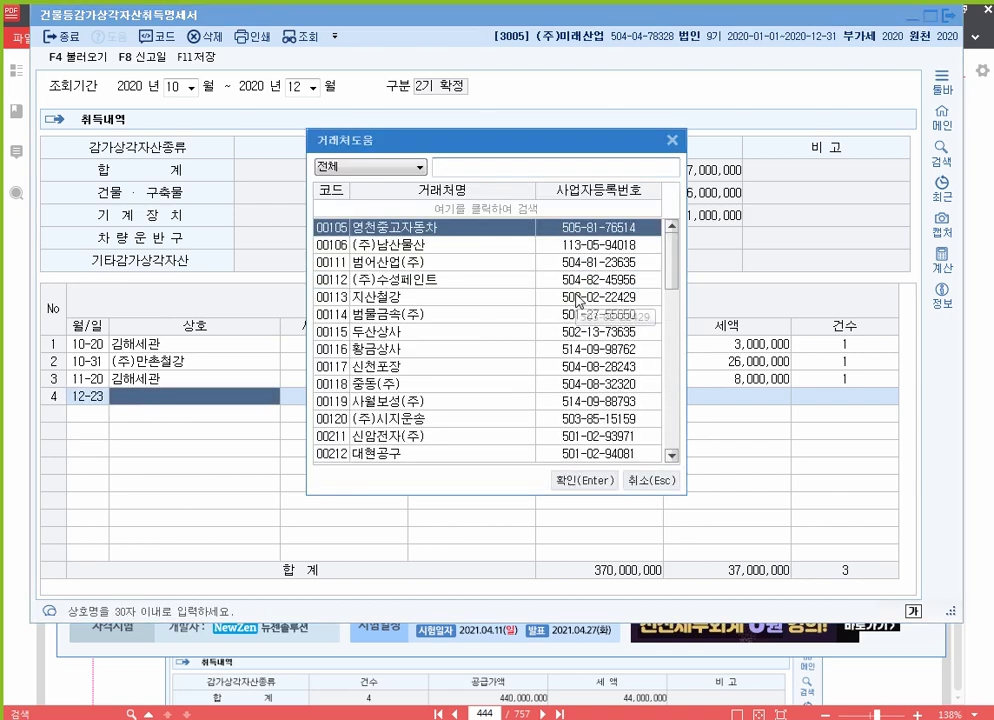
{"action": "type", "text": "만촌"}
{"action": "key", "text": "Return"}
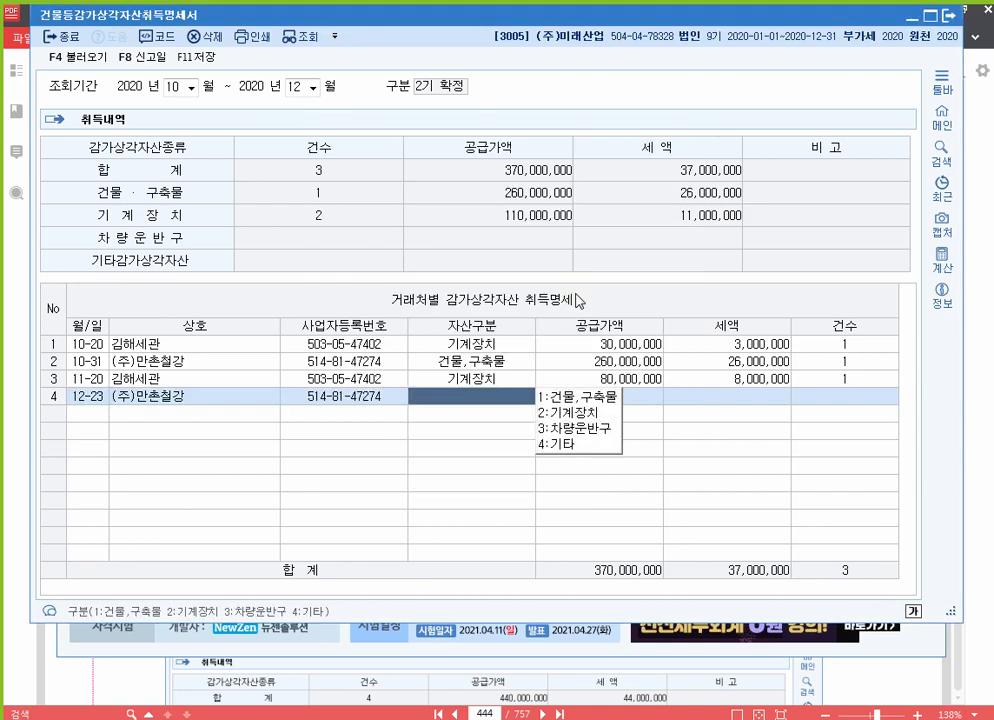
{"action": "type", "text": "1"}
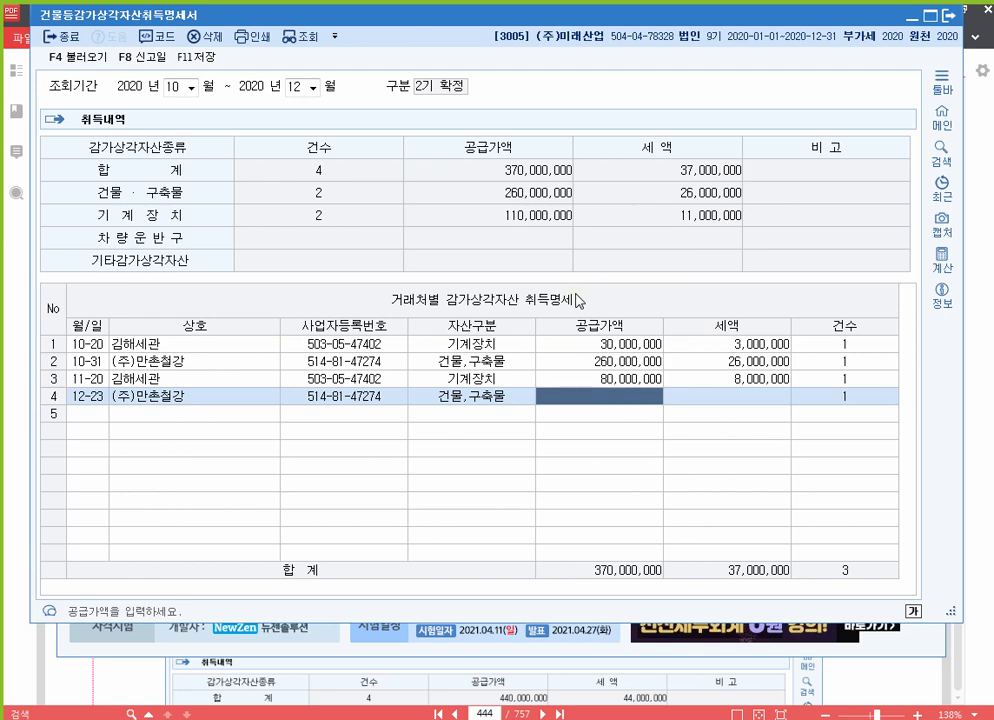
{"action": "type", "text": "70000000"}
{"action": "key", "text": "Return"}
{"action": "key", "text": "Return"}
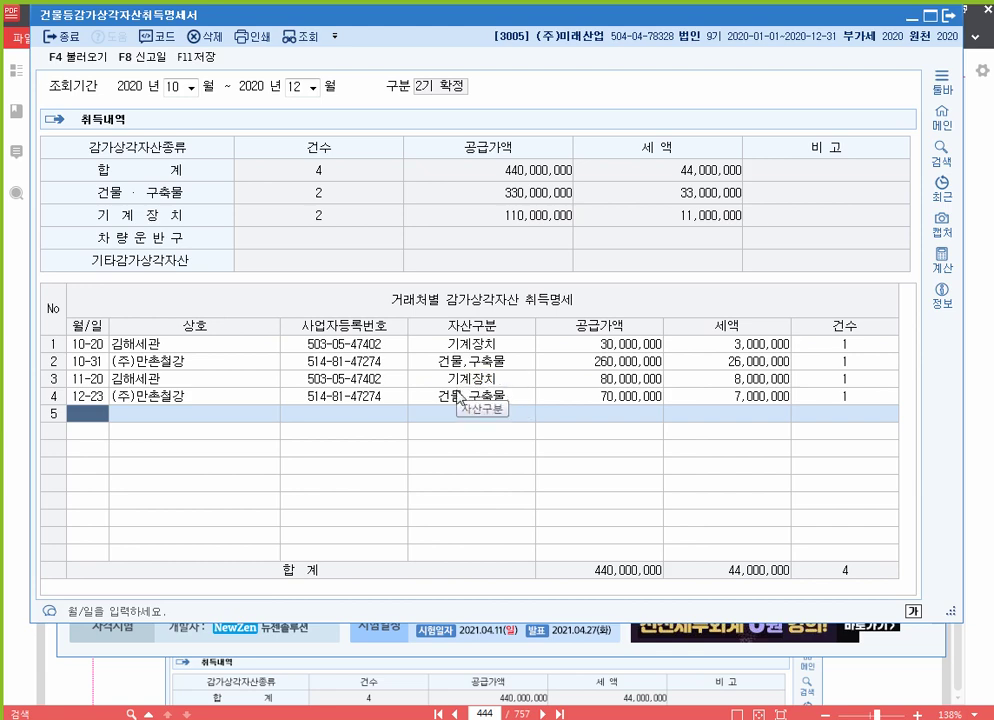
{"action": "left_click", "coordinate": [198, 57]}
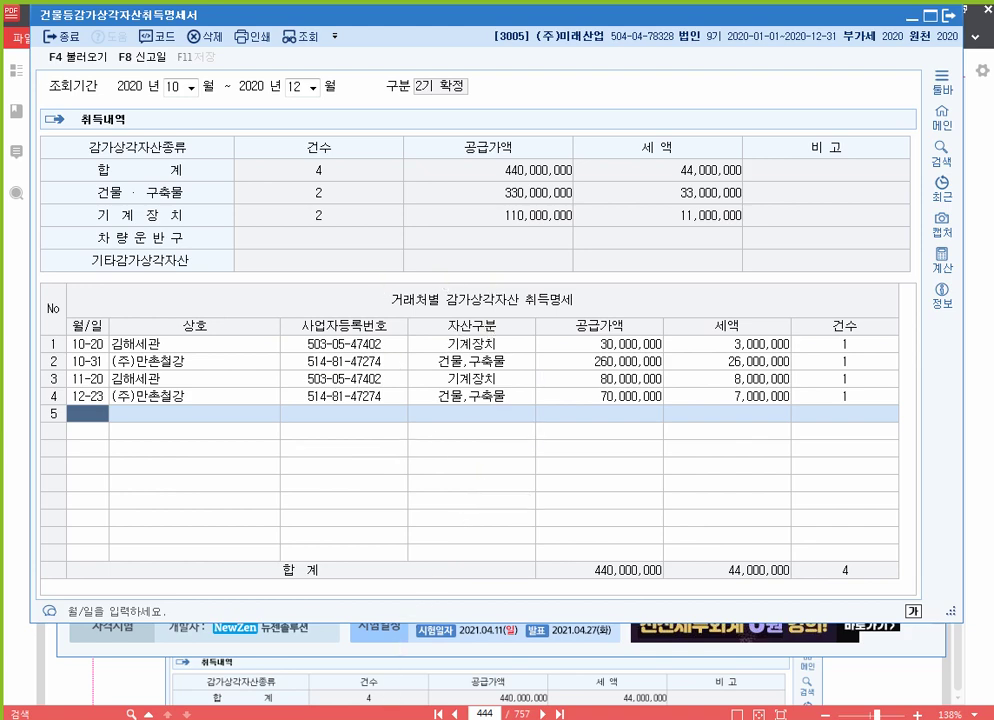
Step: Switch to the 20210318.hwp notes and add the heading "* 기출문제" with the line "p.653 288" below the 신용카드 note
{"action": "key", "text": "alt+Tab"}
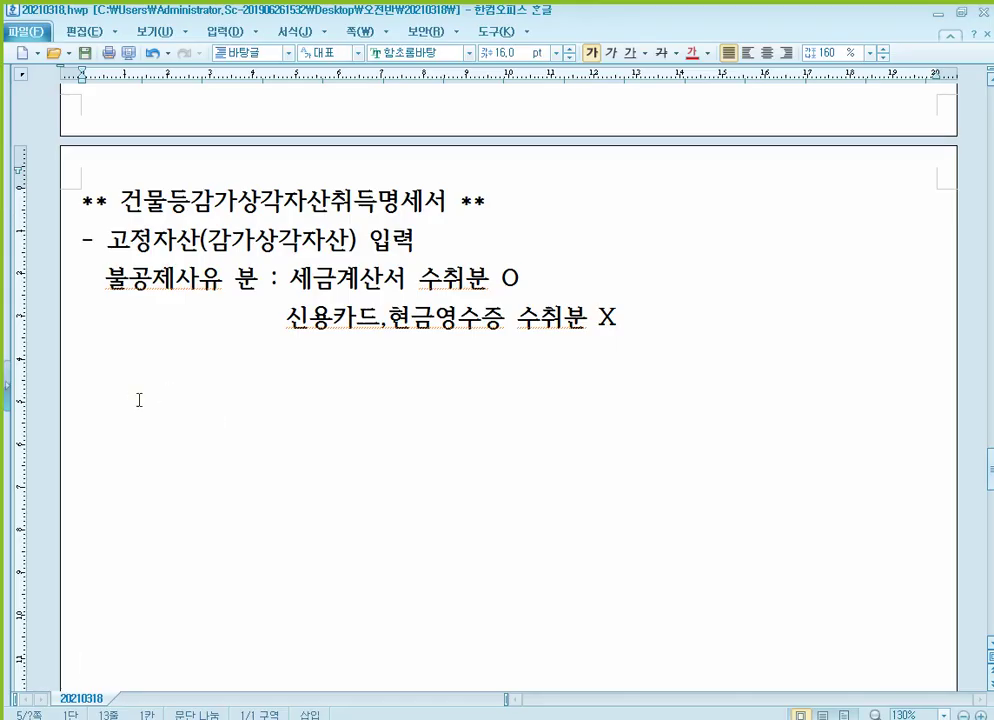
{"action": "left_click", "coordinate": [138, 401]}
{"action": "type", "text": "* rl"}
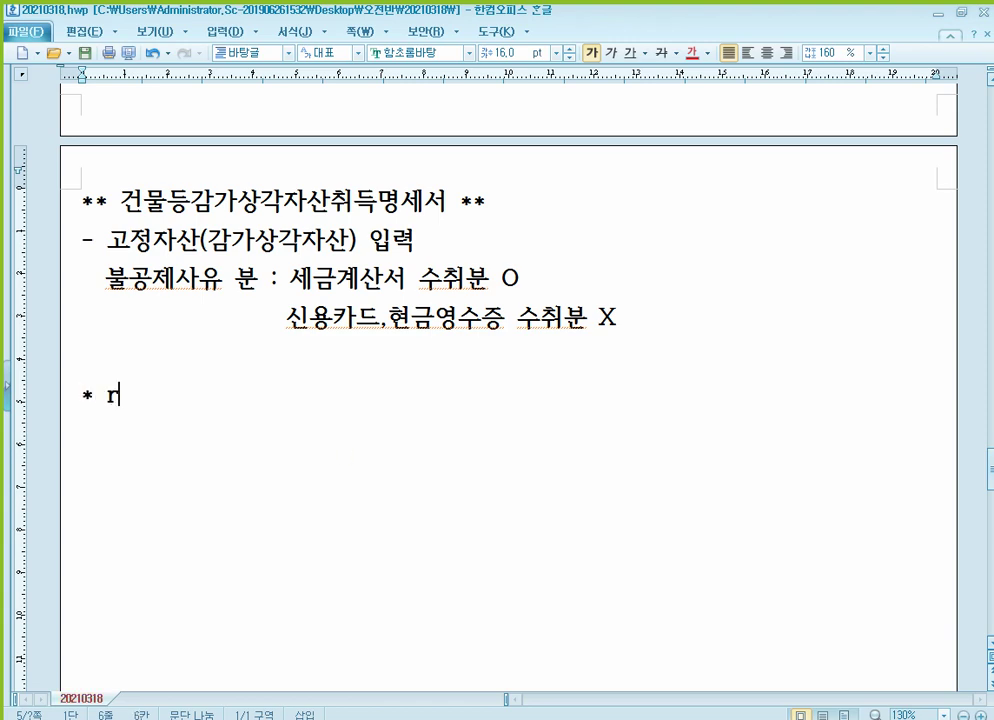
{"action": "key", "text": "BackSpace"}
{"action": "key", "text": "BackSpace"}
{"action": "type", "text": "기출문제"}
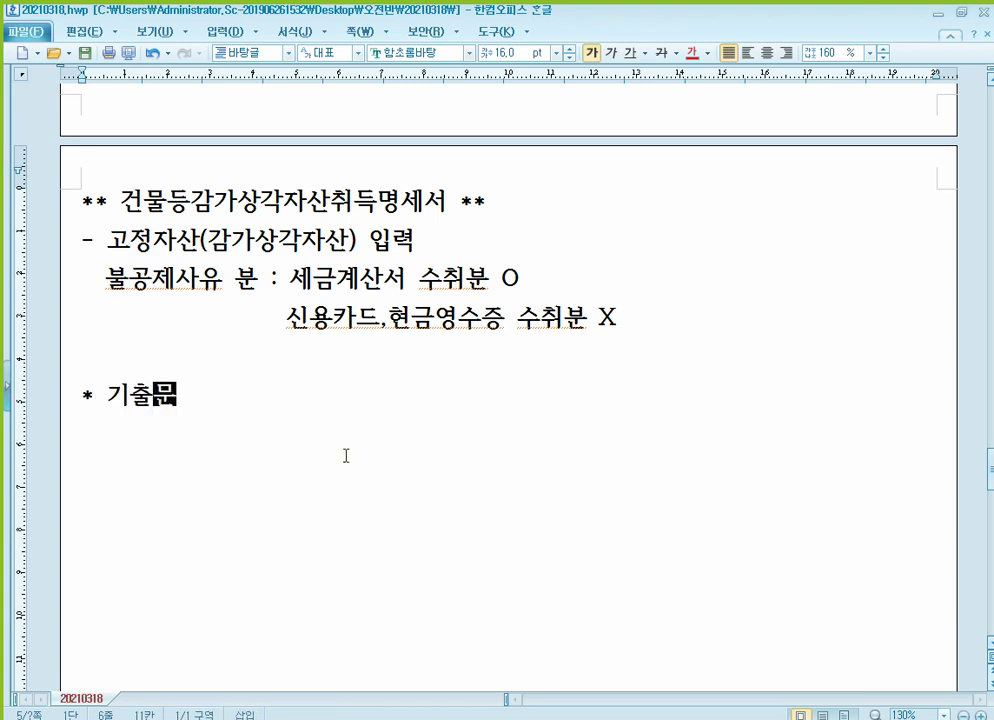
{"action": "key", "text": "Return"}
{"action": "type", "text": "p.653"}
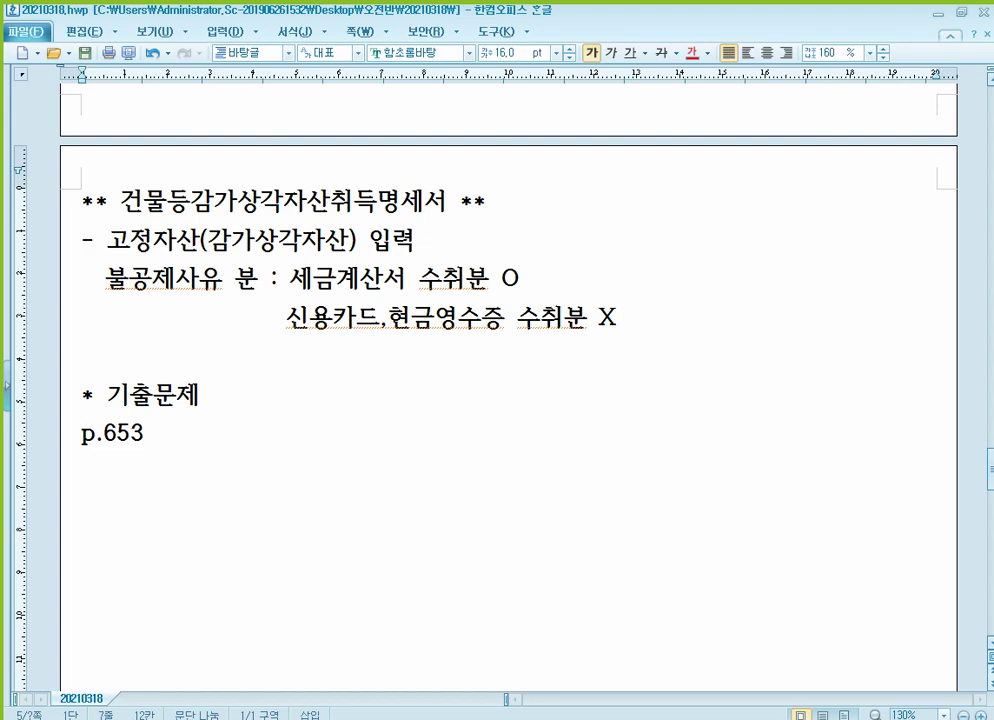
{"action": "type", "text": "288"}
{"action": "scroll", "coordinate": [488, 518], "scroll_direction": "down", "scroll_amount": 1}
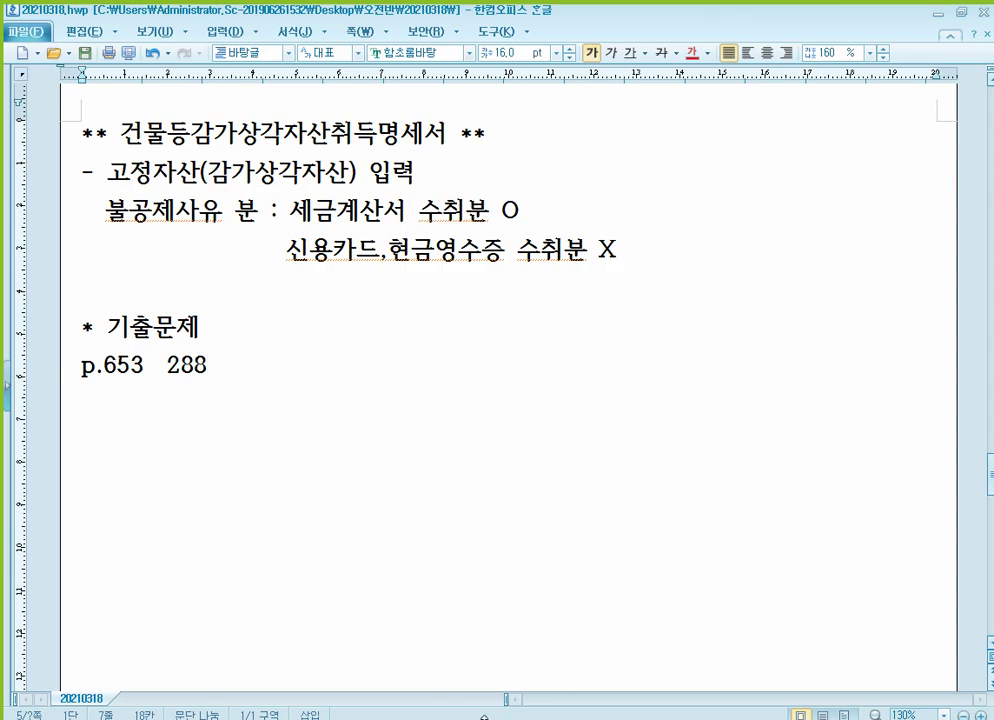
Step: Switch to 알PDF and find question [2] on the 건물등감가상각자산취득명세서 on page 653
{"action": "key", "text": "alt+Tab"}
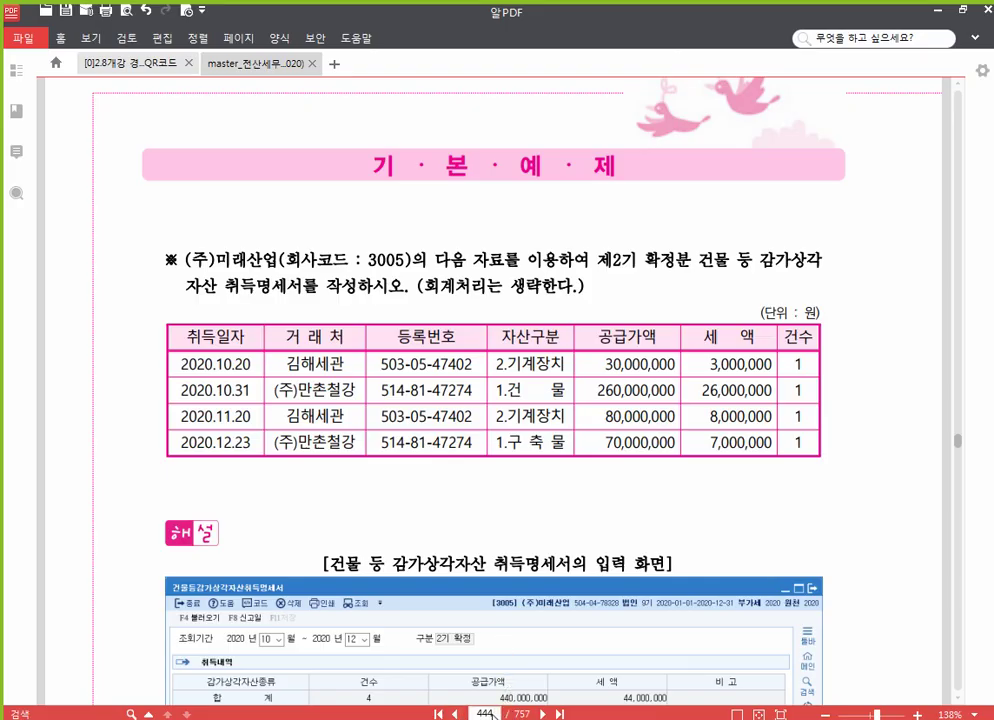
{"action": "type", "text": "653"}
{"action": "key", "text": "Return"}
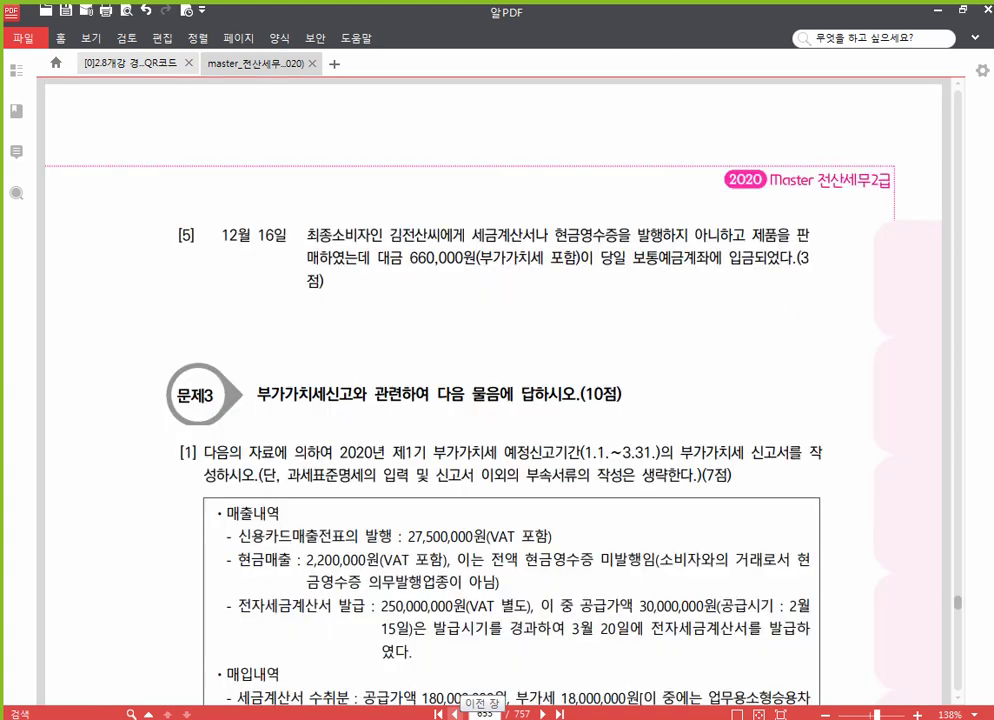
{"action": "scroll", "coordinate": [540, 500], "scroll_direction": "down", "scroll_amount": 8}
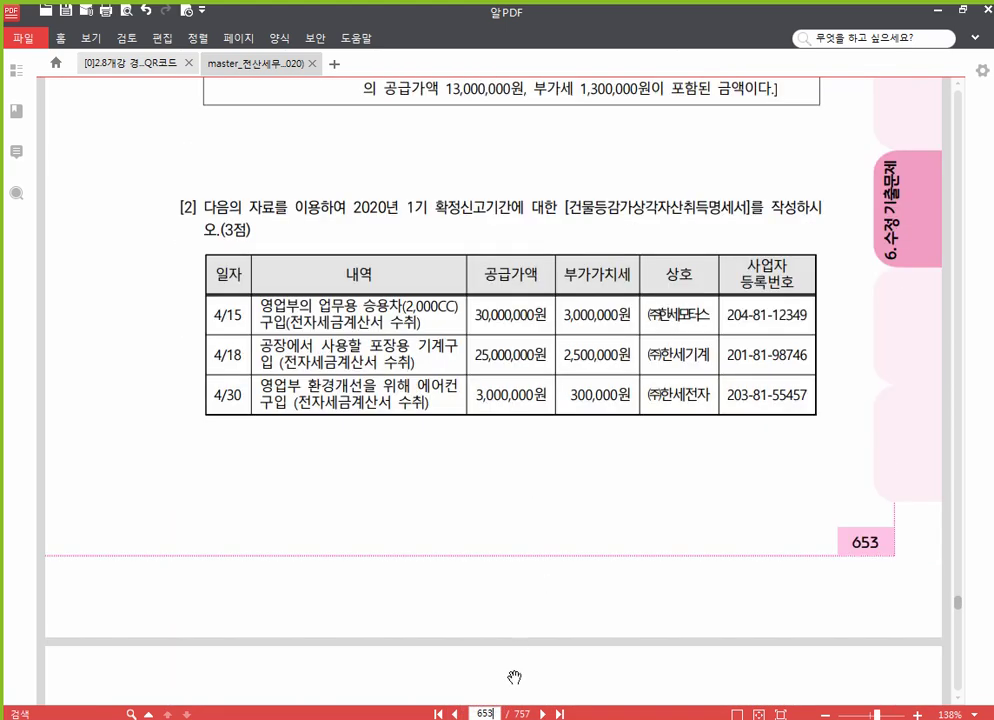
Step: Change the working company in KcLep to code 0288, (주)반도전자, and return to the page 653 question in 알PDF
{"action": "mouse_move", "coordinate": [482, 719]}
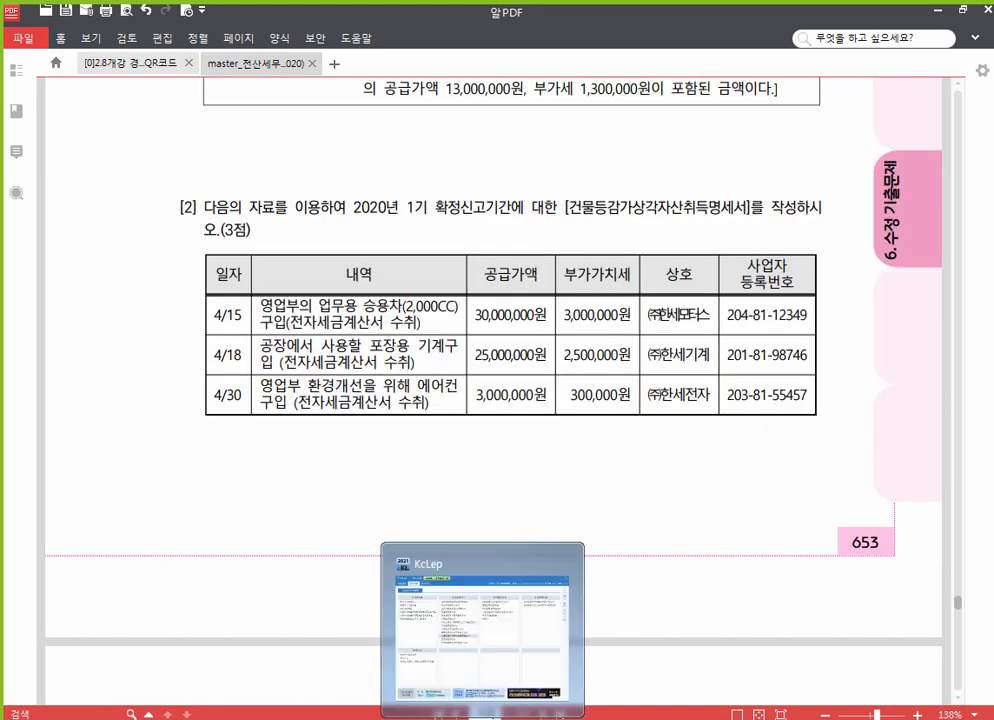
{"action": "left_click", "coordinate": [482, 630]}
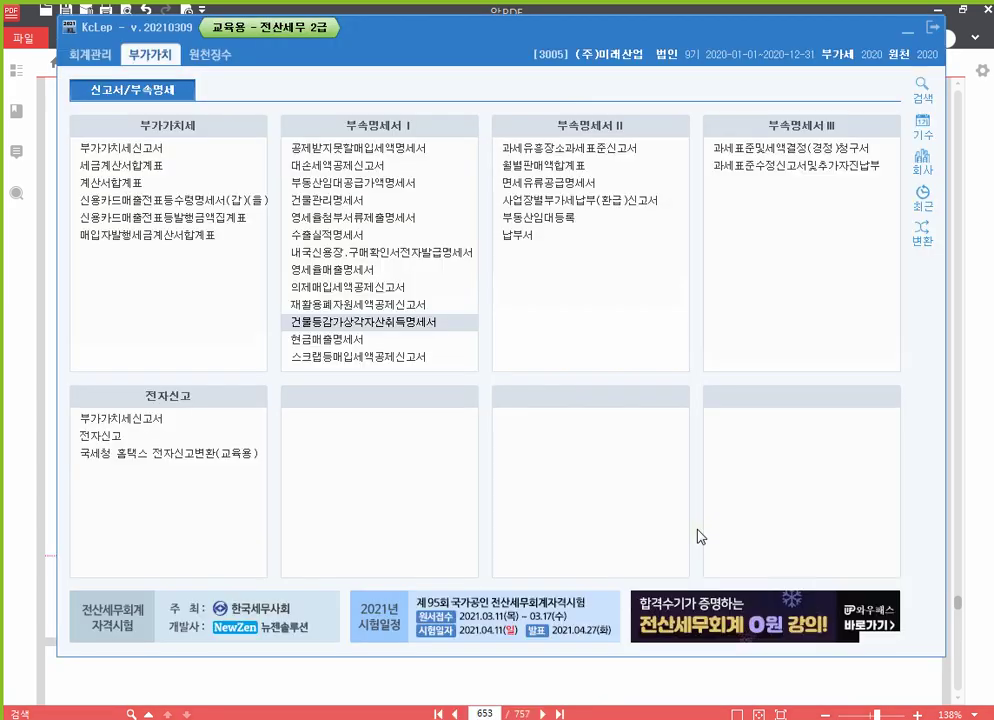
{"action": "left_click", "coordinate": [922, 160]}
{"action": "type", "text": "288"}
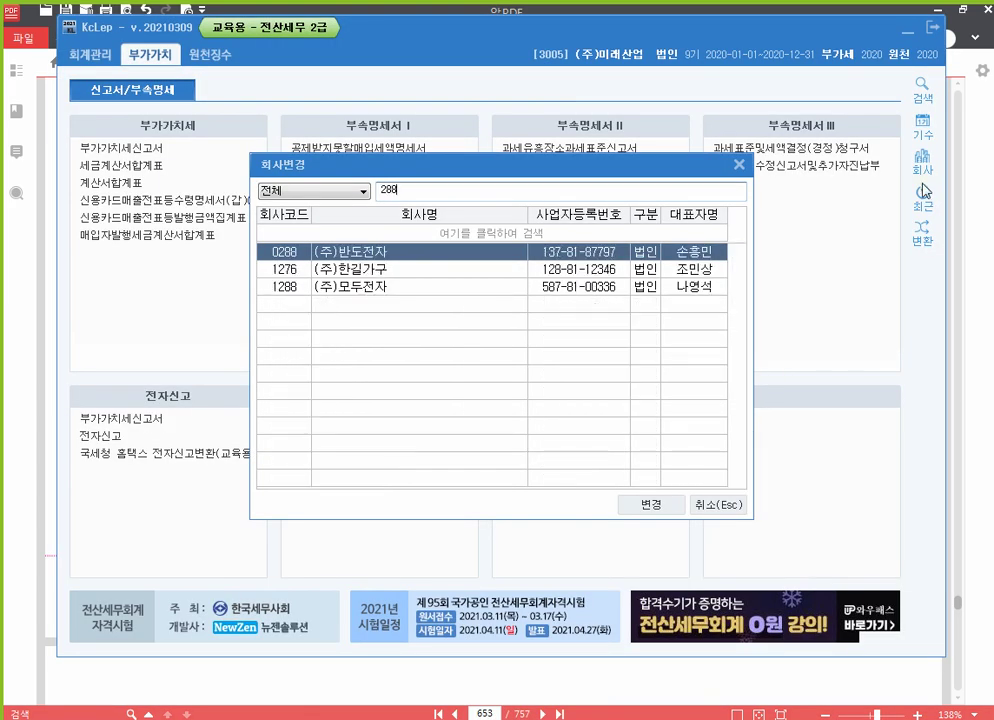
{"action": "key", "text": "Return"}
{"action": "key", "text": "Return"}
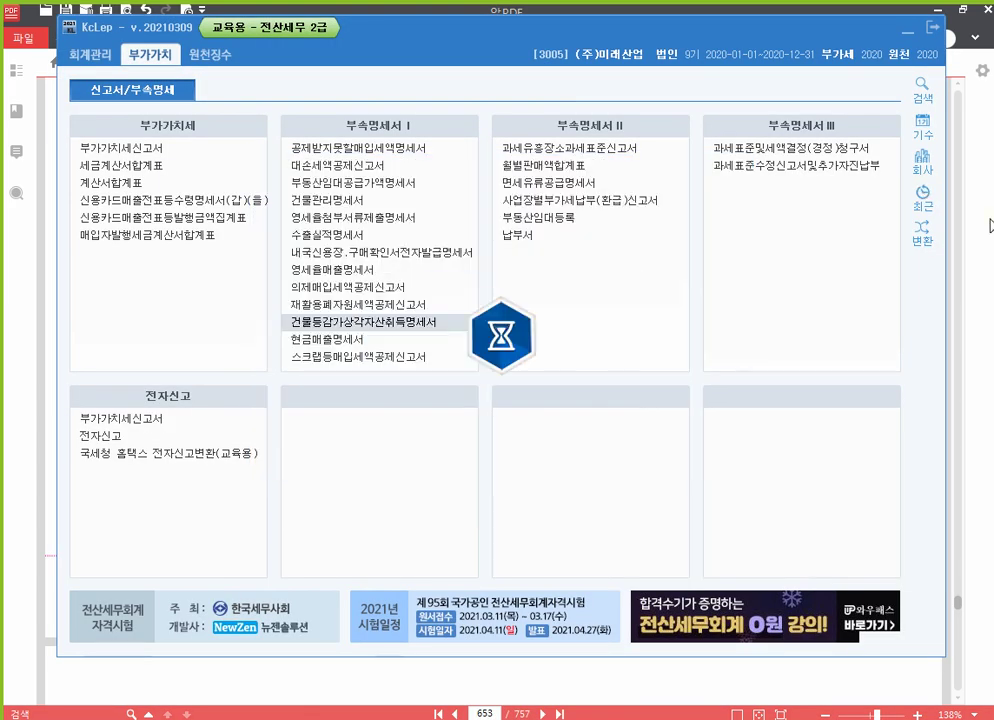
{"action": "key", "text": "alt+Tab"}
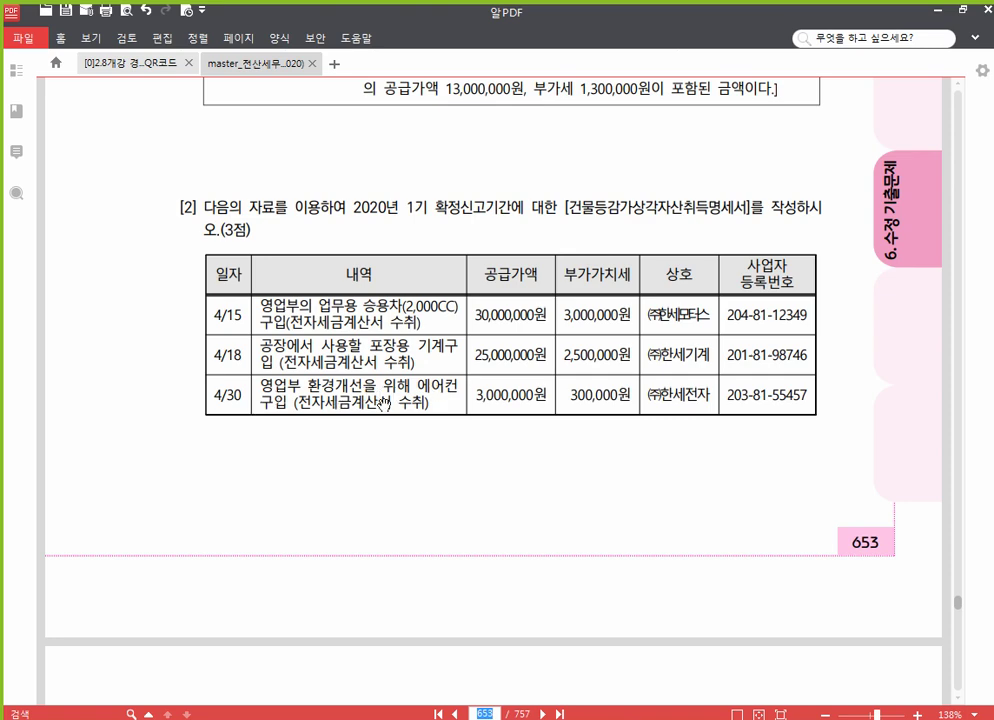
Step: Switch to KcLep, open the 건물등감가상각자산취득명세서 and set its 조회기간 to April through June 2020
{"action": "left_click", "coordinate": [358, 309]}
{"action": "left_click", "coordinate": [487, 718]}
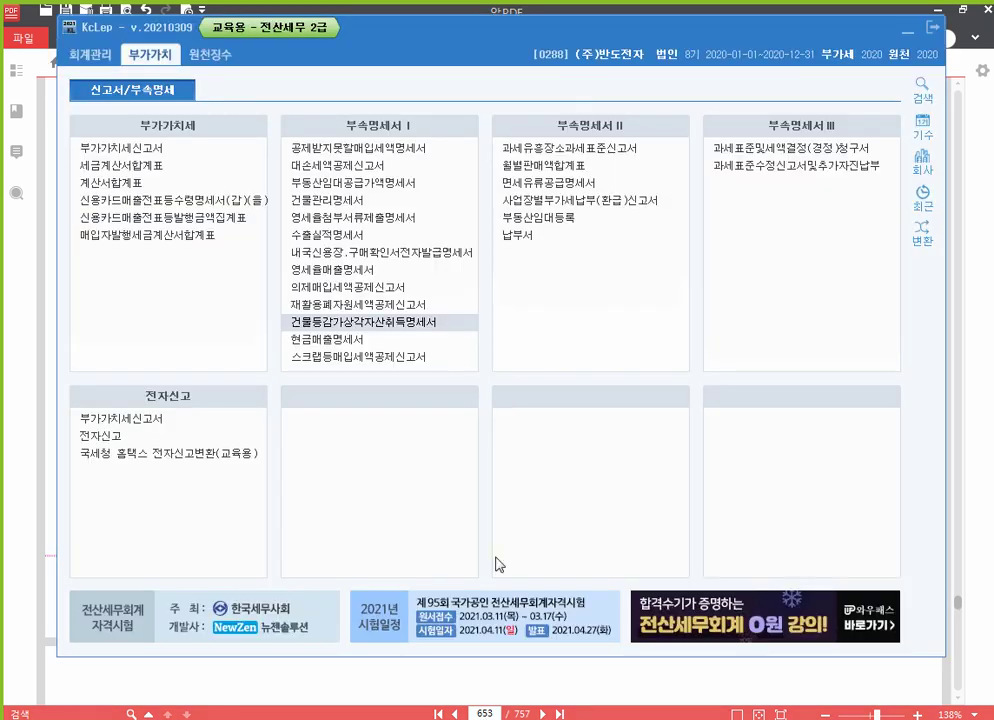
{"action": "left_click", "coordinate": [420, 323]}
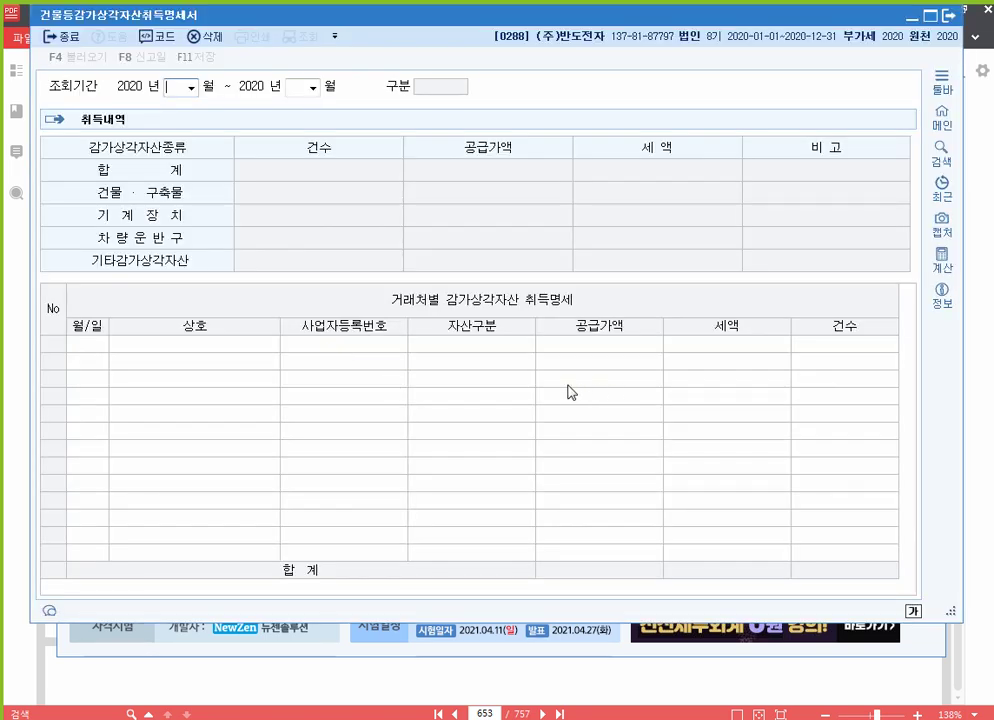
{"action": "type", "text": "04"}
{"action": "key", "text": "Return"}
{"action": "type", "text": "06"}
{"action": "key", "text": "Return"}
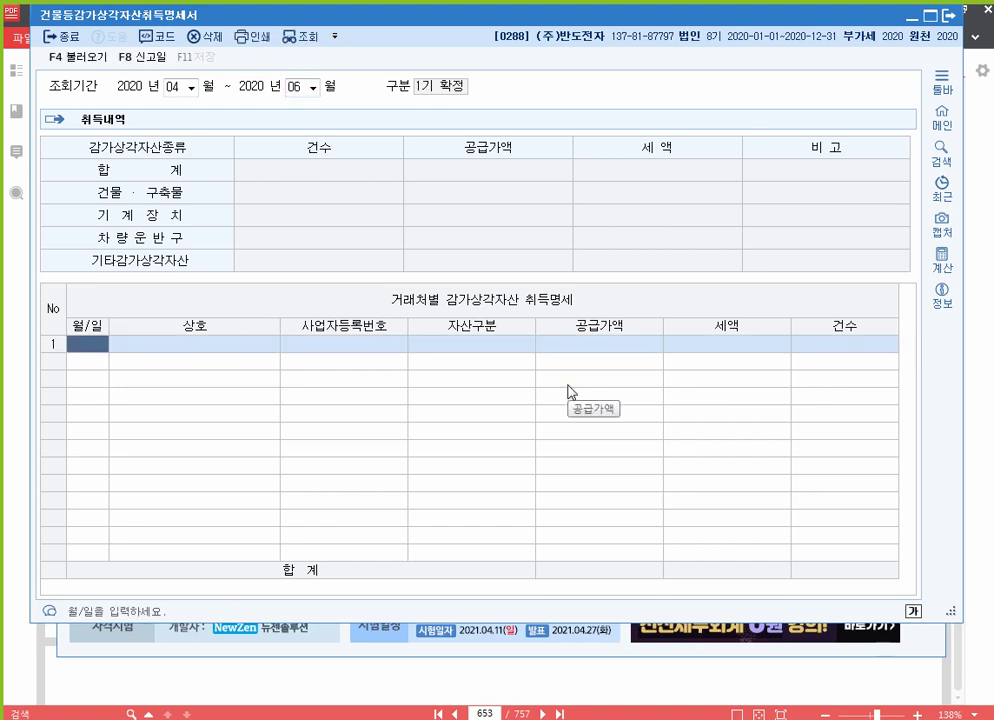
Step: Enter the 04-15 acquisition from (주)한세모터스 as 차량운반구 with a 공급가액 of 30,000,000
{"action": "type", "text": "0415"}
{"action": "key", "text": "Return"}
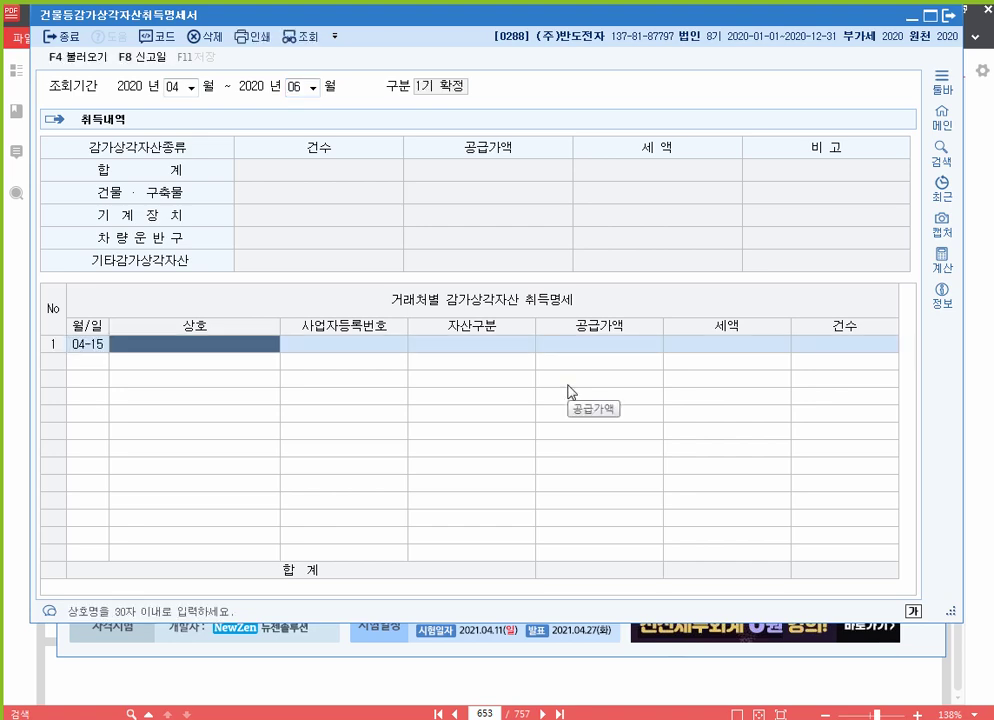
{"action": "key", "text": "F2"}
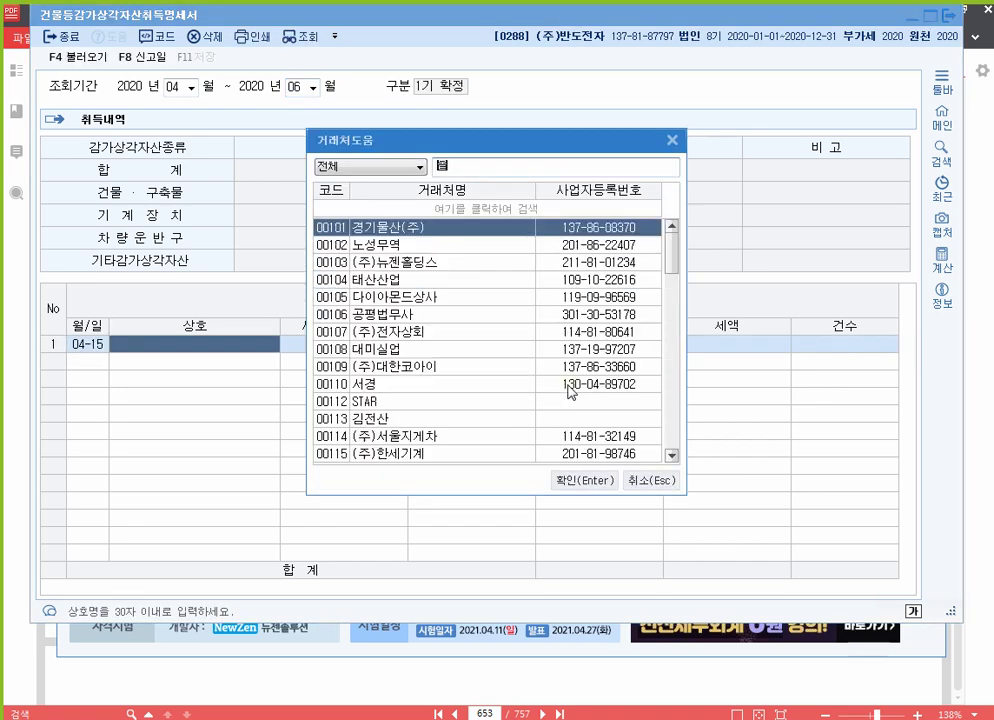
{"action": "type", "text": "모터"}
{"action": "key", "text": "Return"}
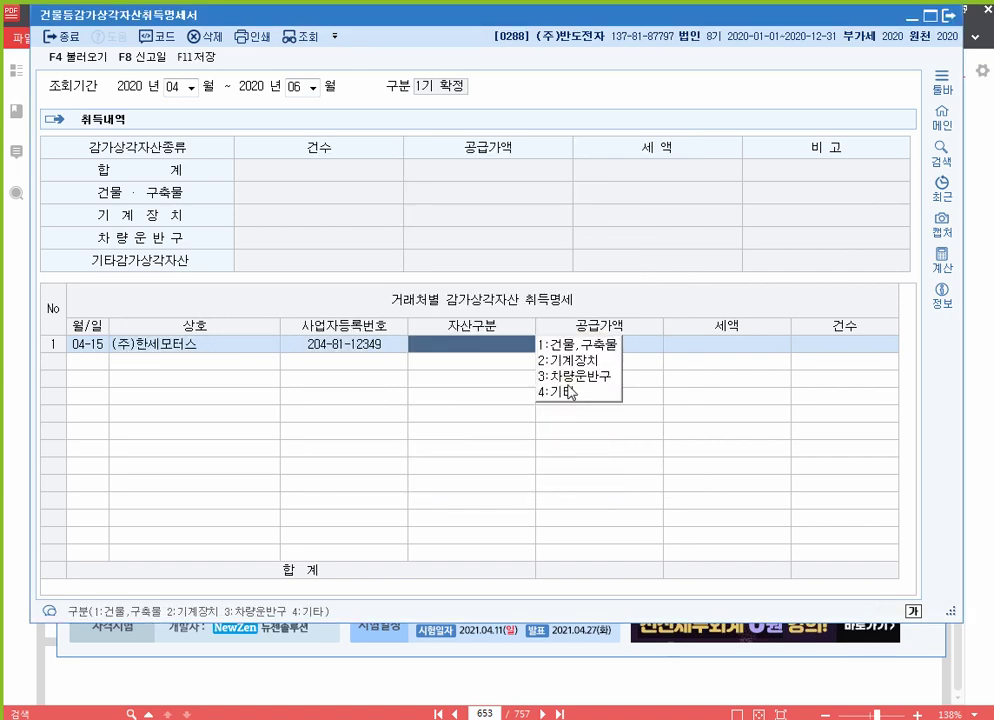
{"action": "type", "text": "330000000"}
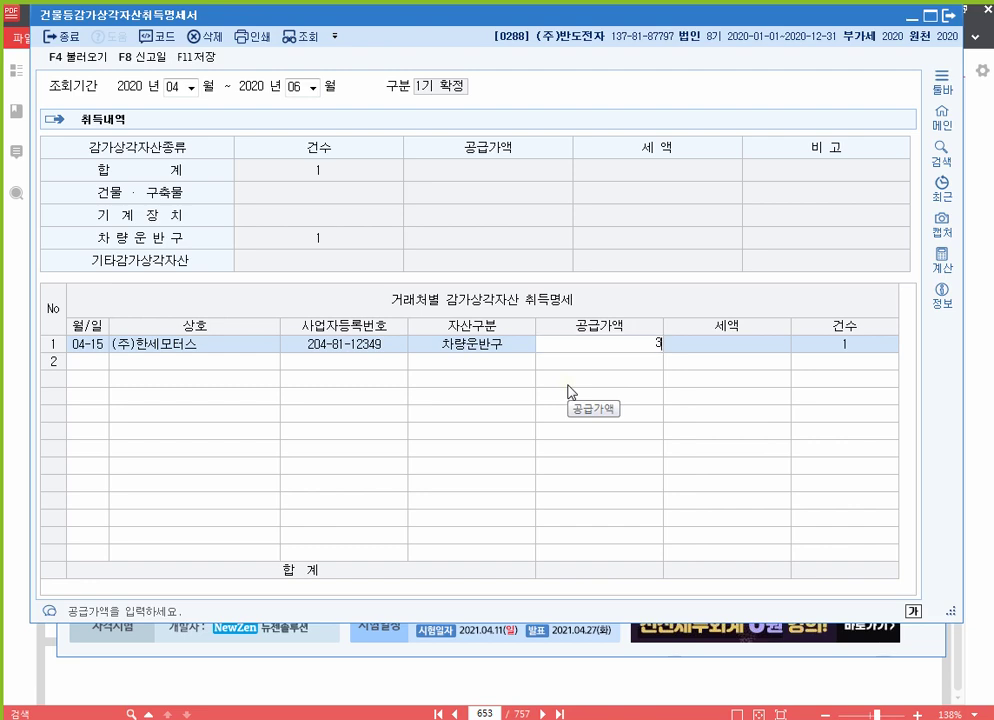
{"action": "key", "text": "Return"}
{"action": "key", "text": "Return"}
{"action": "key", "text": "Return"}
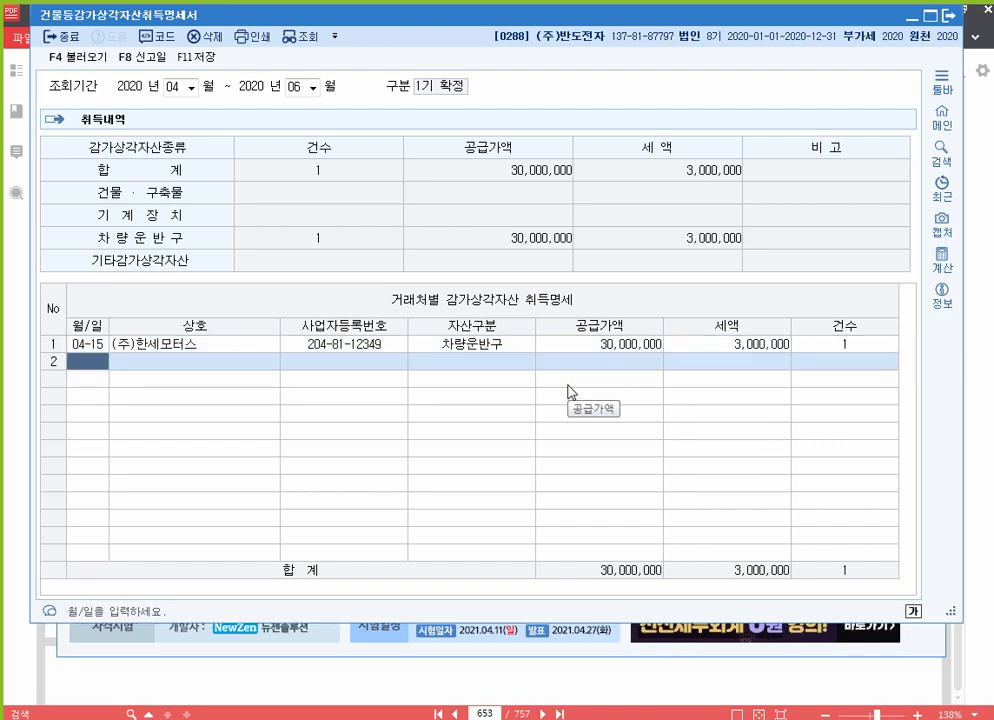
Step: Add the 04-18 acquisition from (주)한세기계 as 기계장치 with a 공급가액 of 25,000,000
{"action": "type", "text": "0418"}
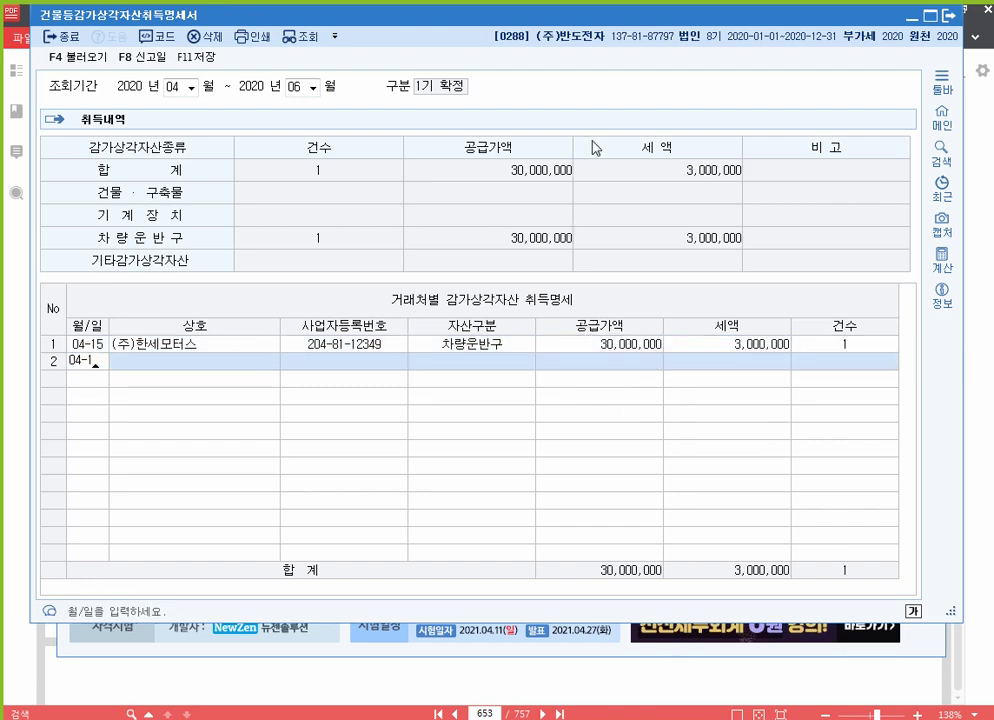
{"action": "key", "text": "Return"}
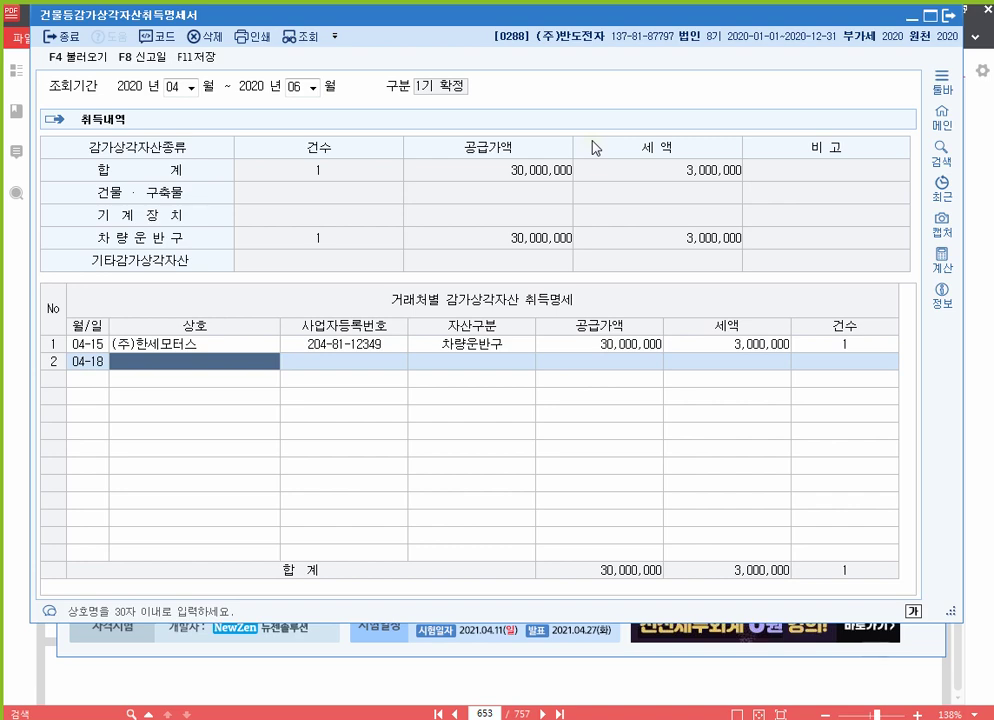
{"action": "key", "text": "F2"}
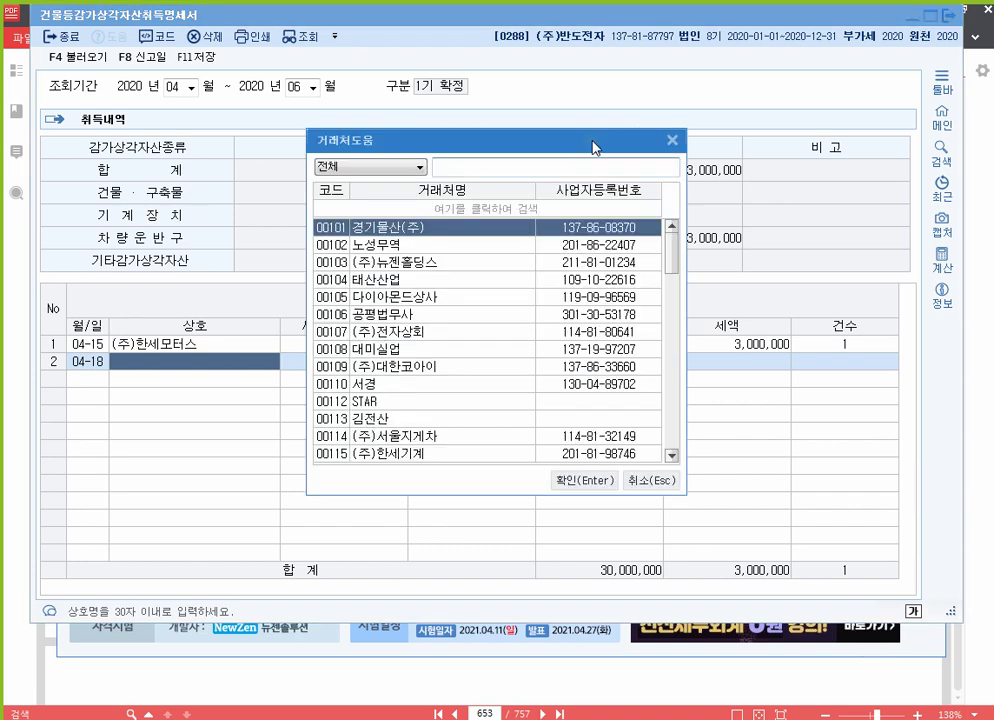
{"action": "type", "text": "한세기"}
{"action": "key", "text": "Return"}
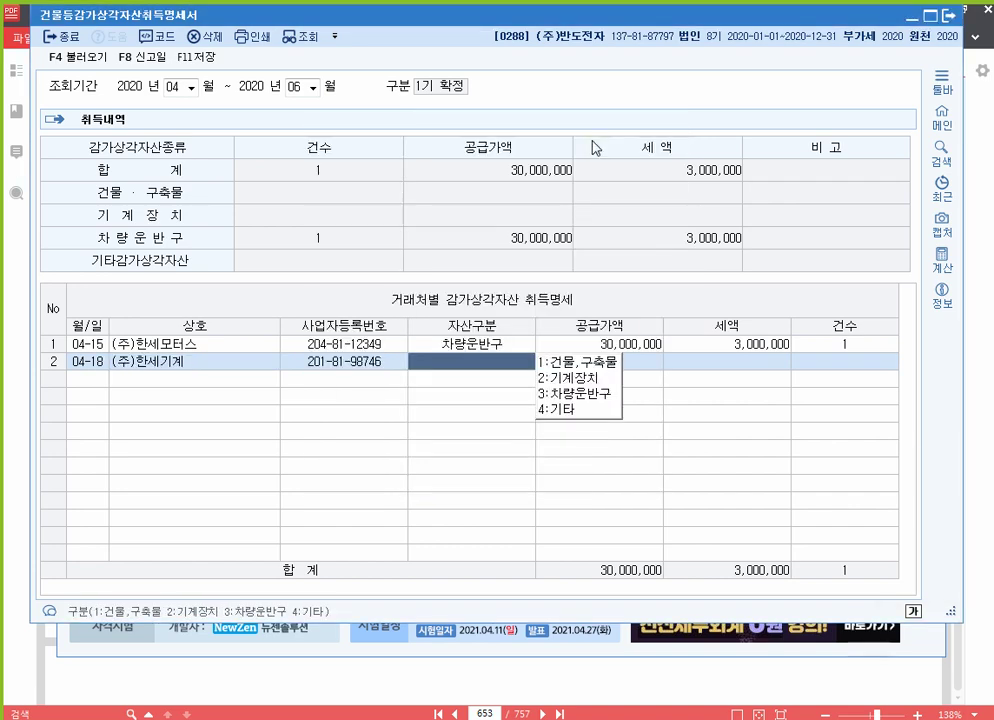
{"action": "type", "text": "2"}
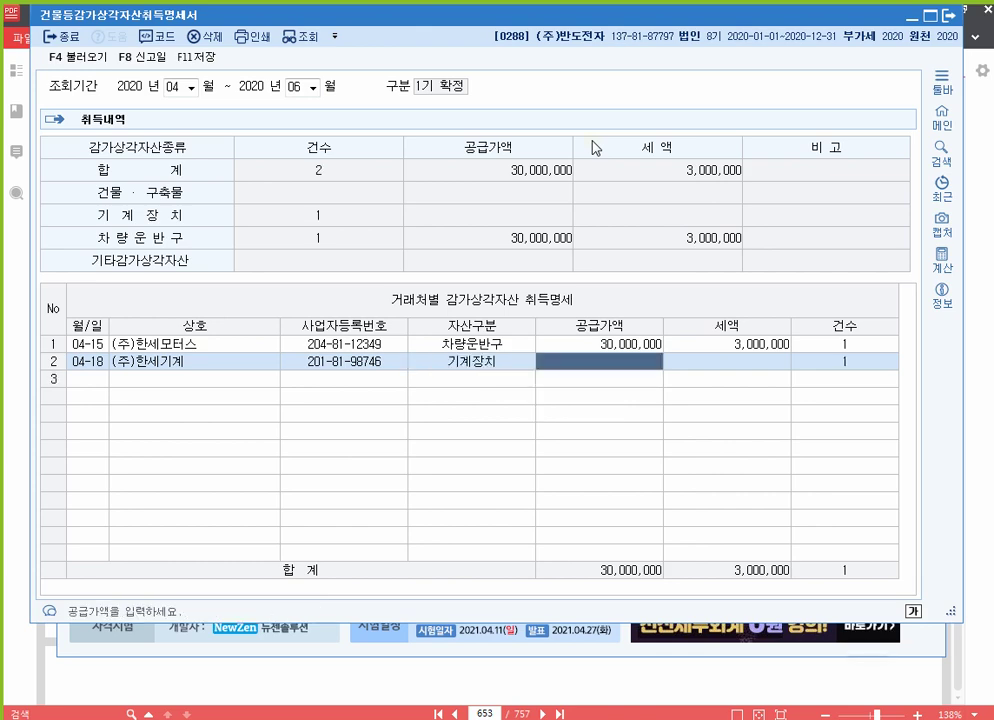
{"action": "type", "text": "25000000"}
{"action": "key", "text": "Return"}
{"action": "key", "text": "Return"}
{"action": "key", "text": "Return"}
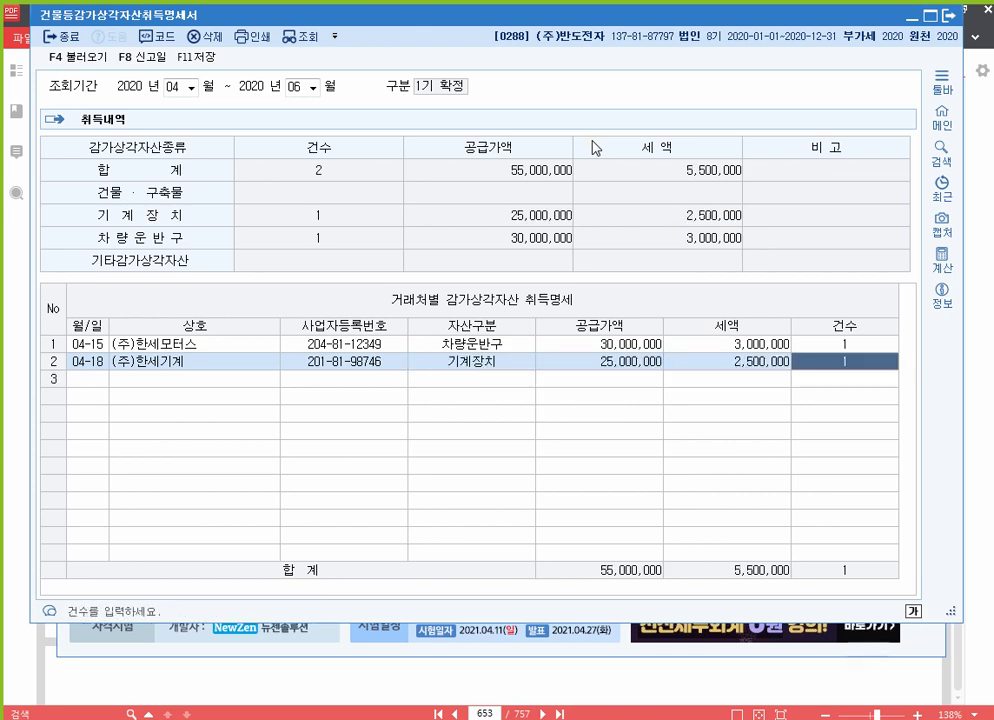
Step: Add the 04-30 acquisition from (주)한세전자 as 기타 with a 공급가액 of 3,000,000
{"action": "type", "text": "0430"}
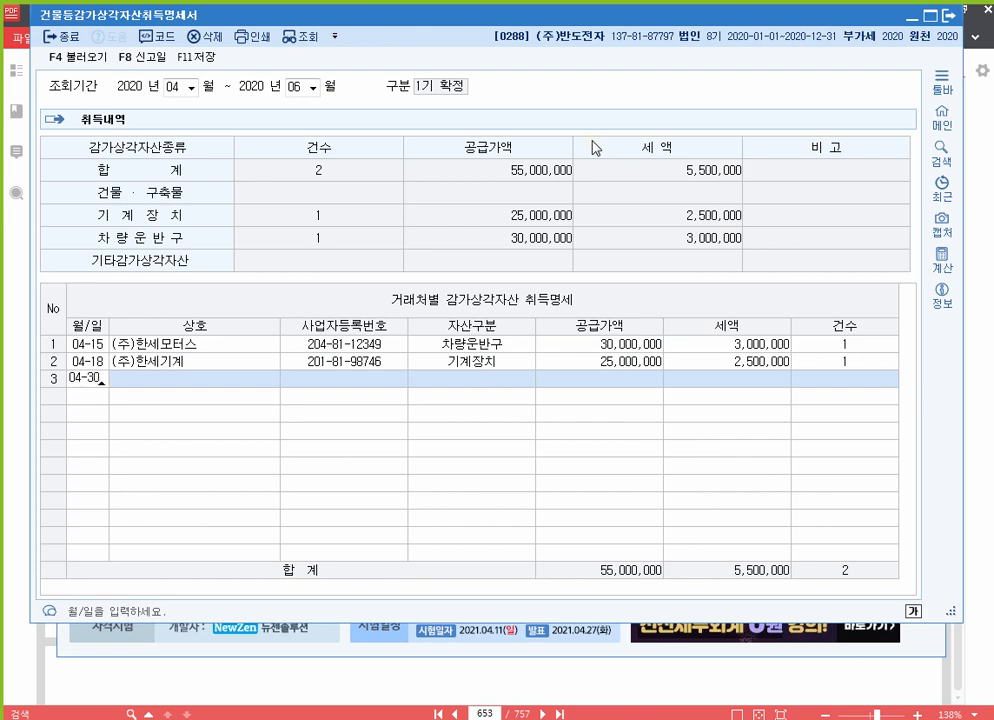
{"action": "key", "text": "Return"}
{"action": "key", "text": "F2"}
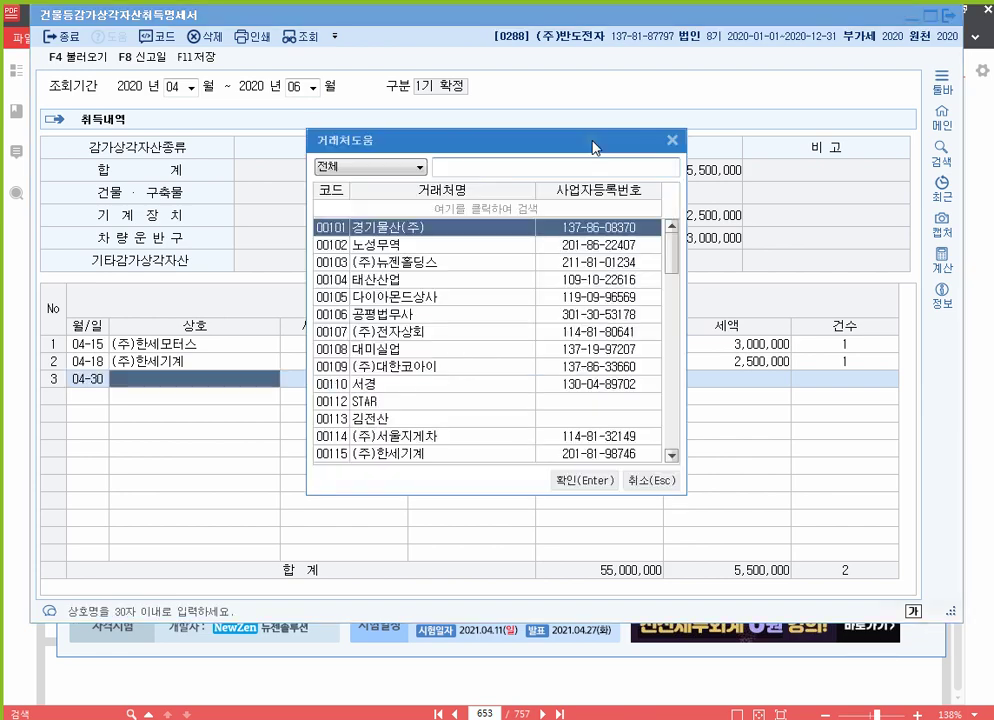
{"action": "type", "text": "한세전"}
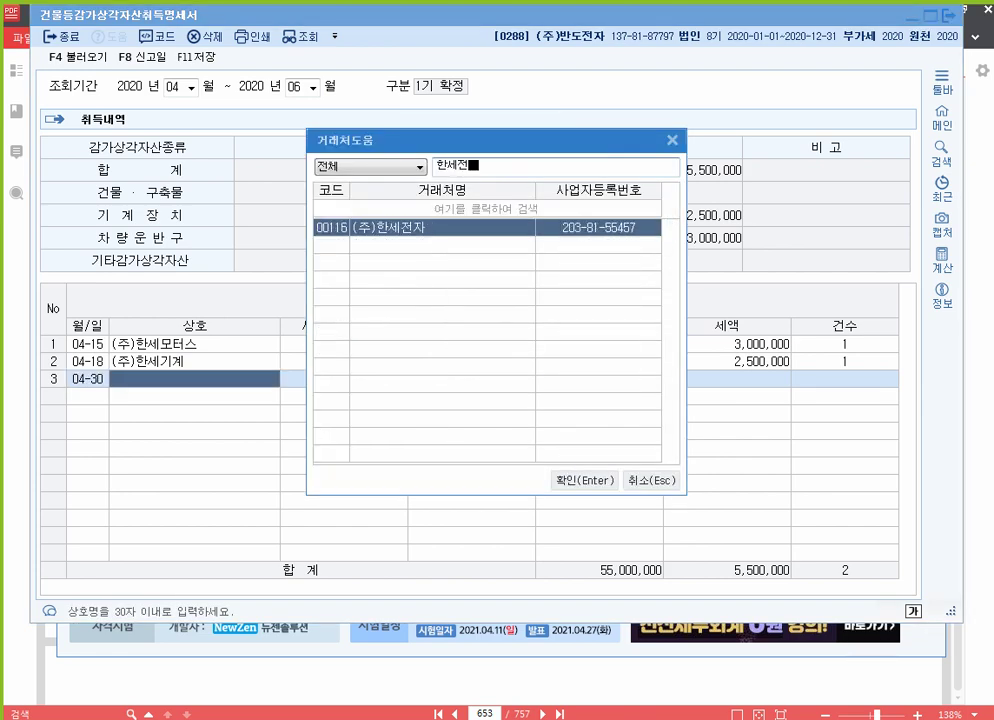
{"action": "key", "text": "Return"}
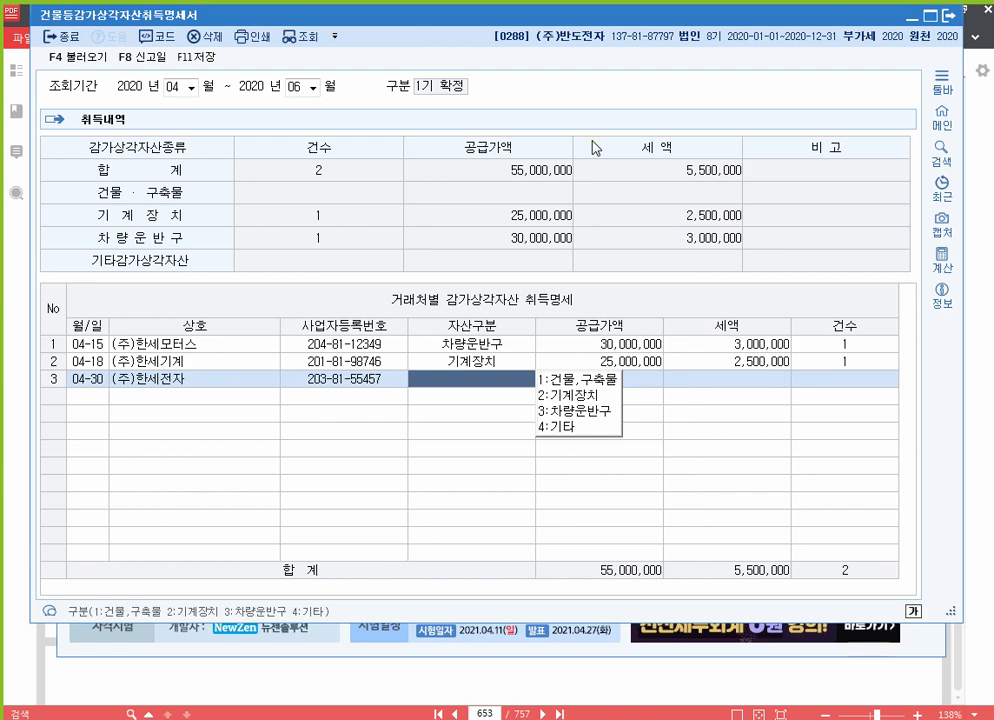
{"action": "type", "text": "4"}
{"action": "key", "text": "Return"}
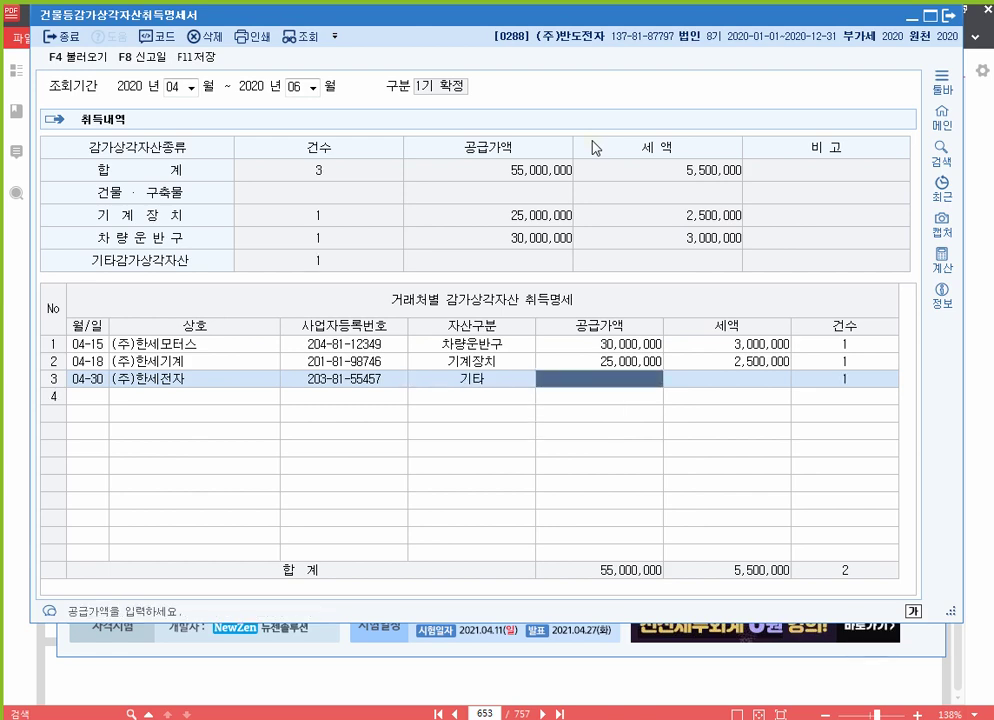
{"action": "type", "text": "3000000"}
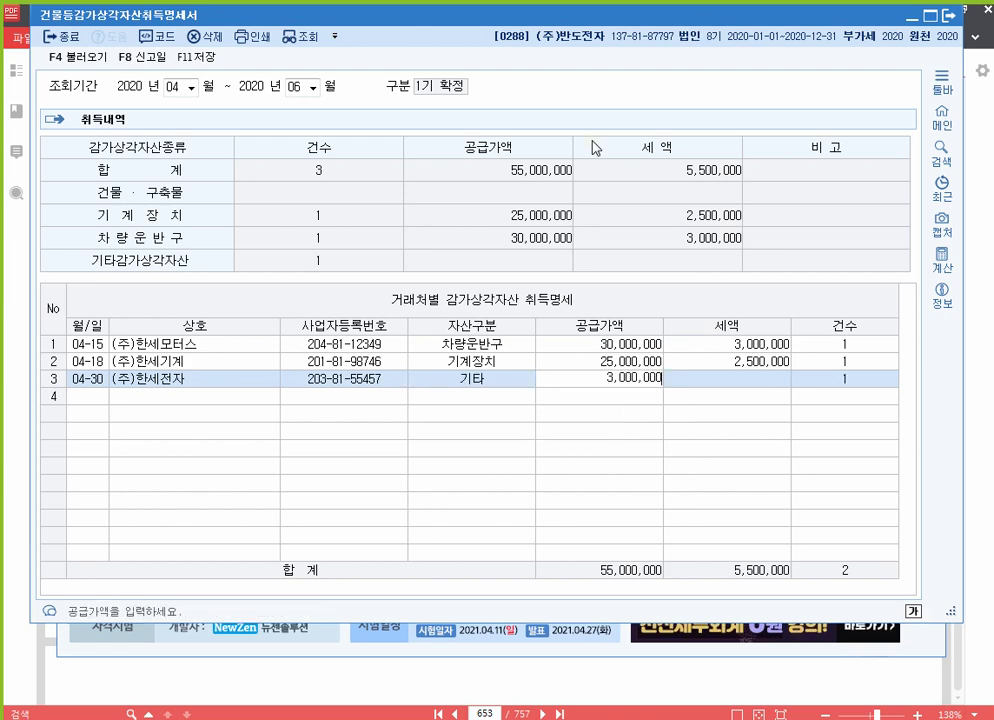
{"action": "key", "text": "Return"}
{"action": "key", "text": "Return"}
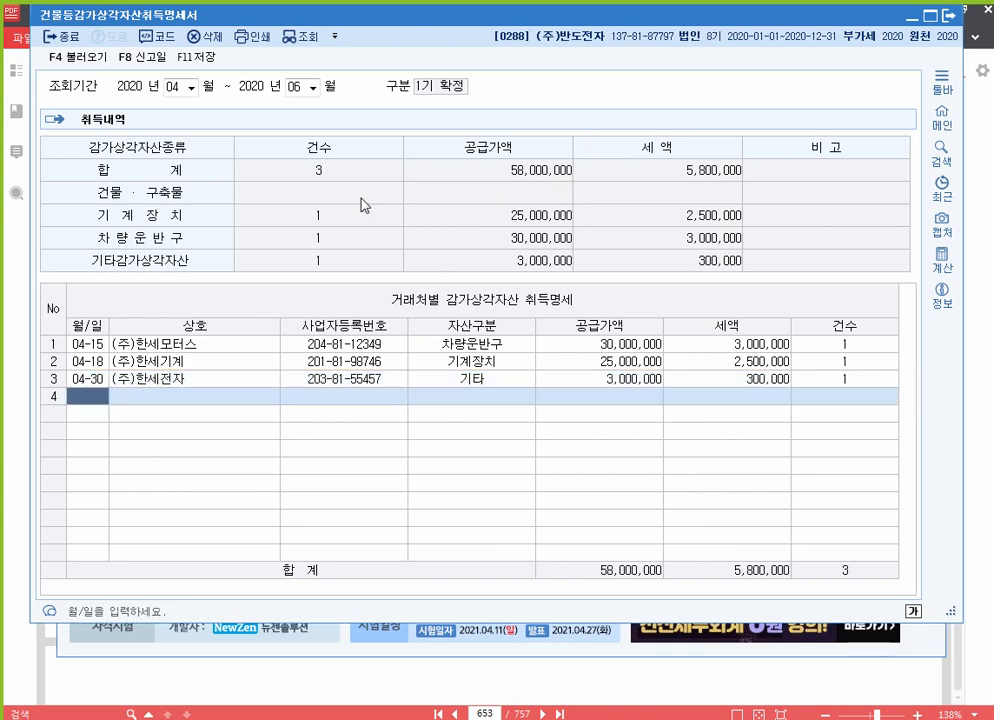
Step: Save and close the 건물등감가상각자산취득명세서, and return to the page 653 question in 알PDF
{"action": "left_click", "coordinate": [195, 57]}
{"action": "key", "text": "Escape"}
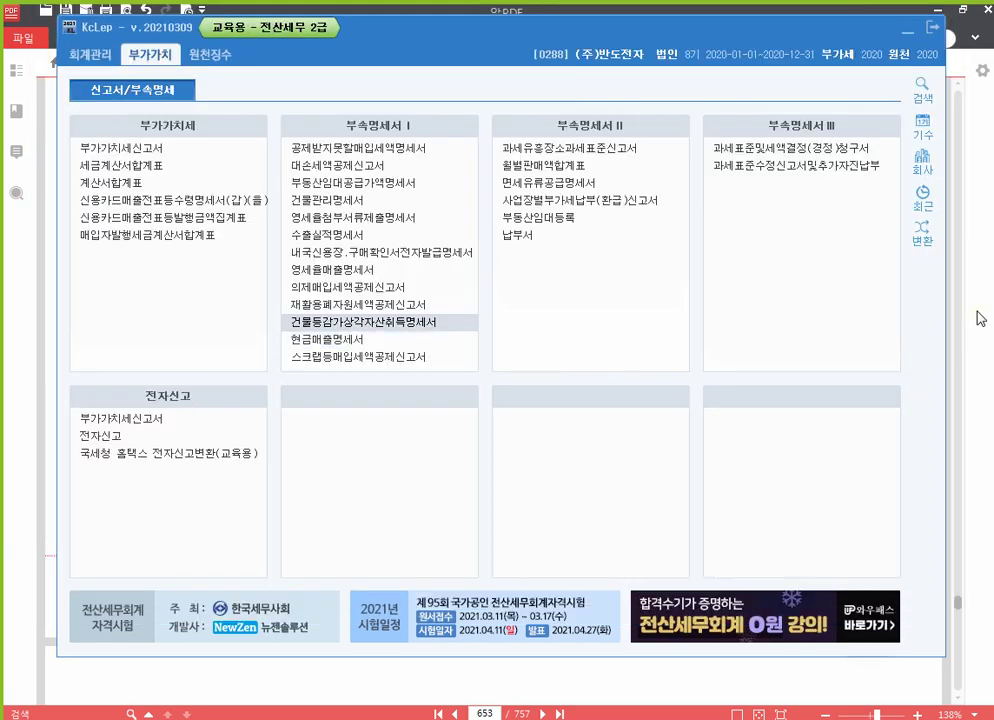
{"action": "key", "text": "alt+Tab"}
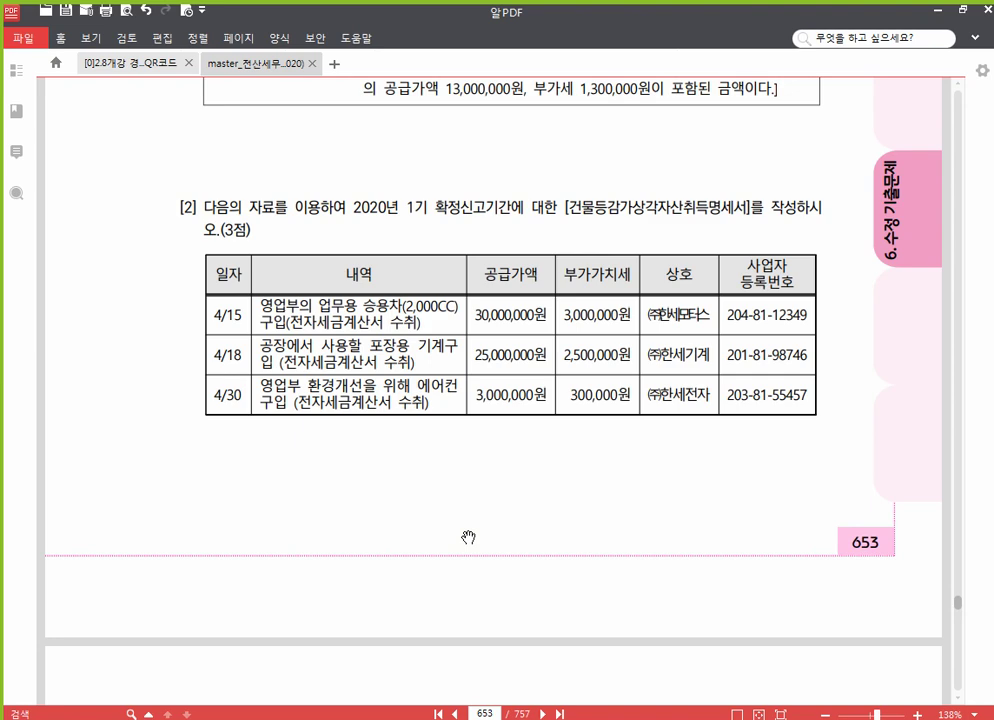